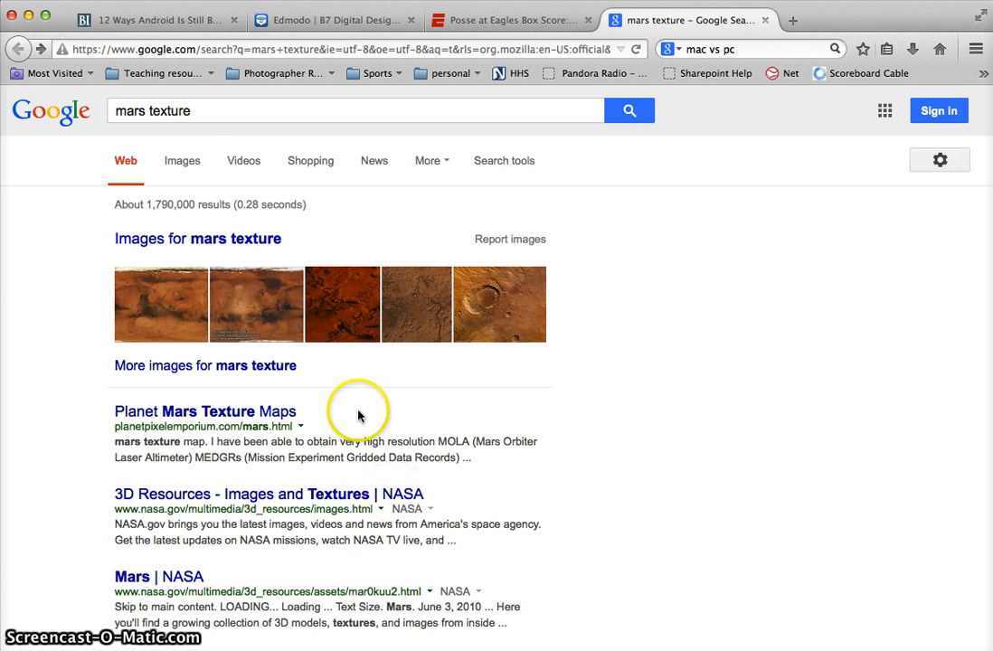
# Show image results for the mars texture search, limited to images larger than 1024×768
pyautogui.click(185, 161)
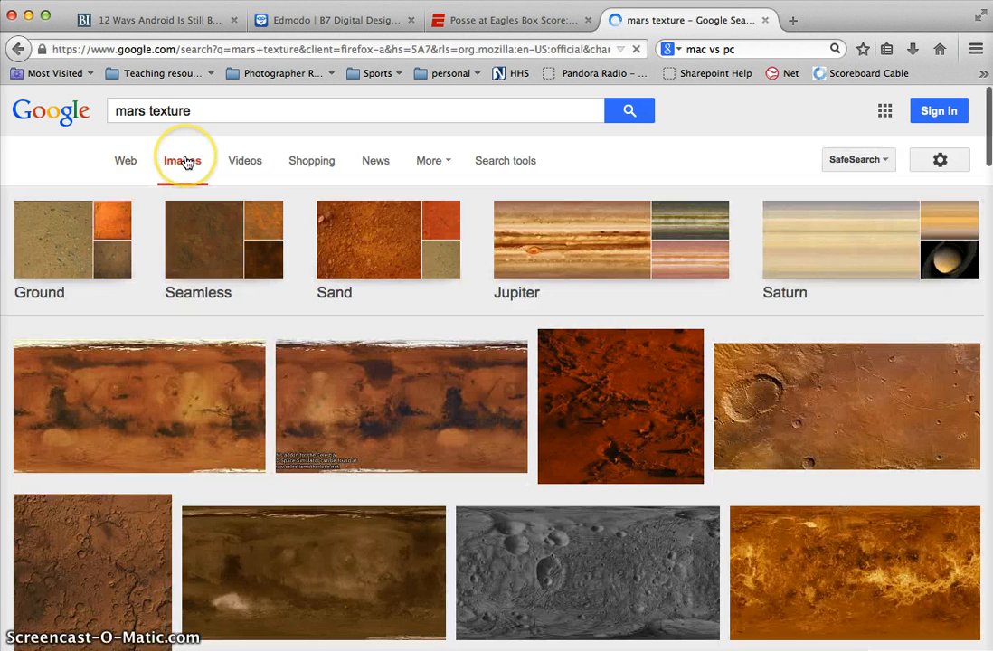
pyautogui.click(505, 164)
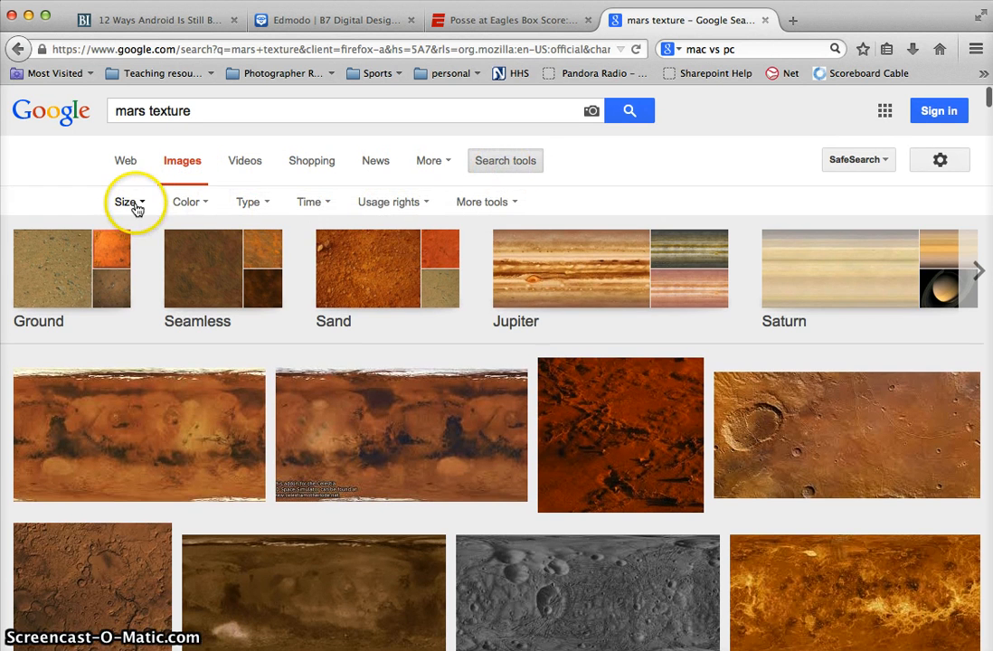
pyautogui.click(134, 204)
pyautogui.moveTo(160, 326)
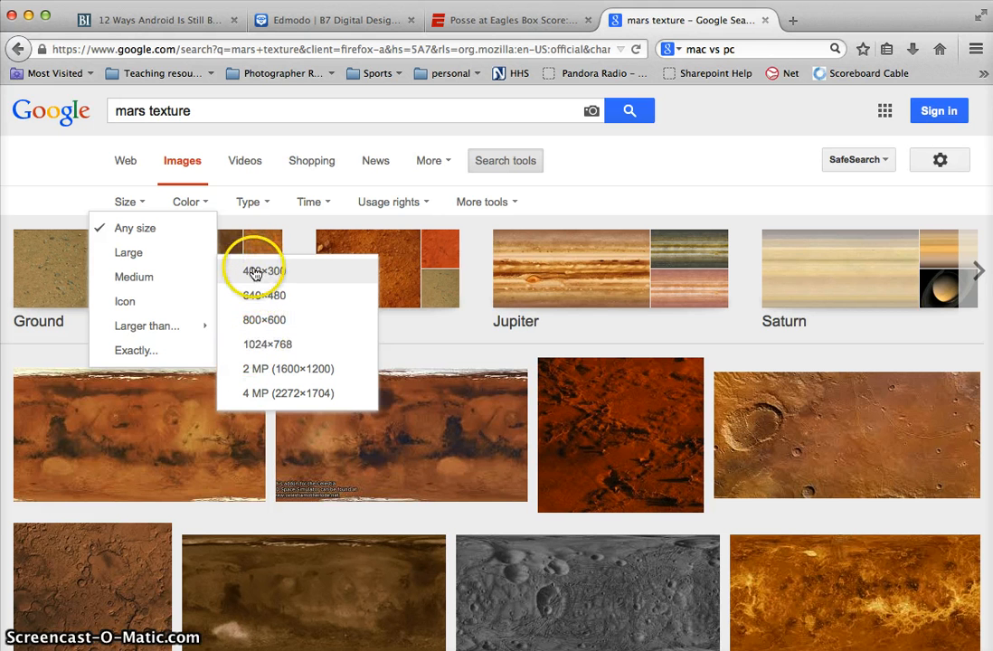
pyautogui.click(253, 345)
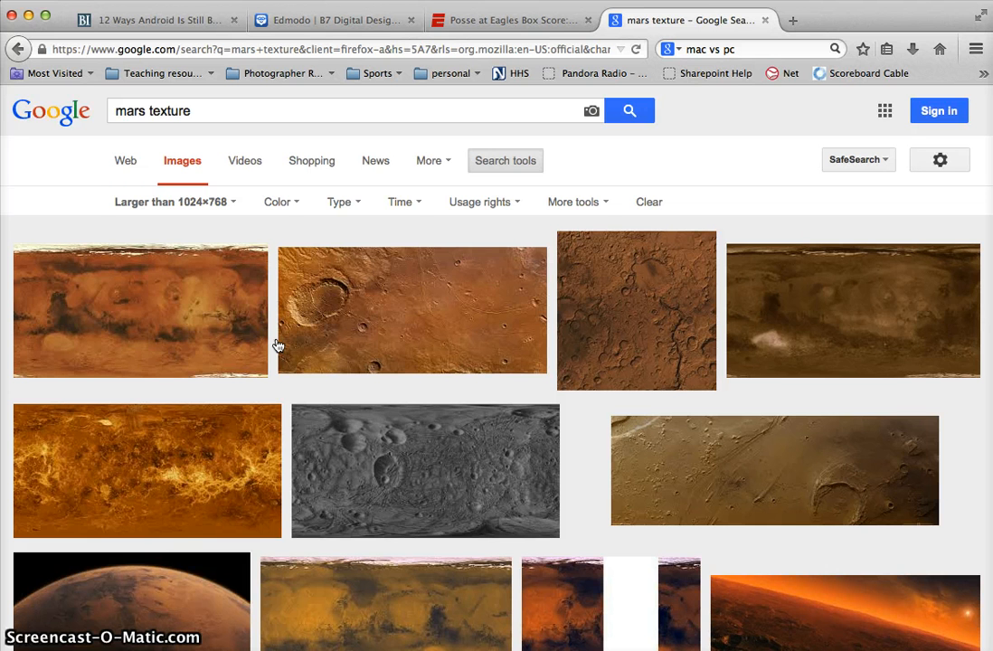
# Open the full-size orange crater texture from beforeitsnews.com and save the image to the desktop
pyautogui.click(374, 295)
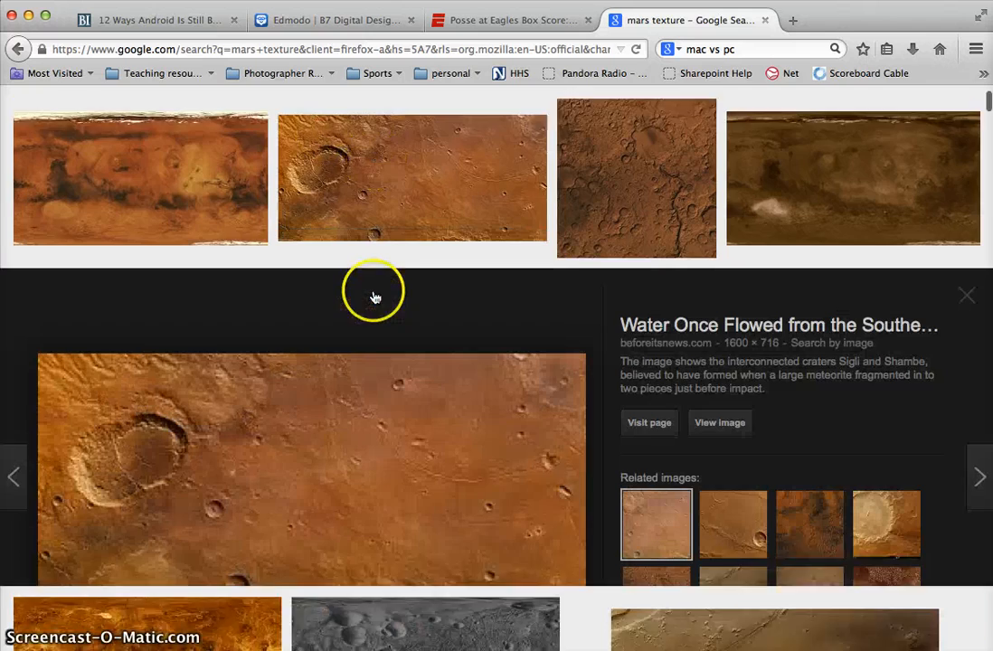
pyautogui.click(719, 373)
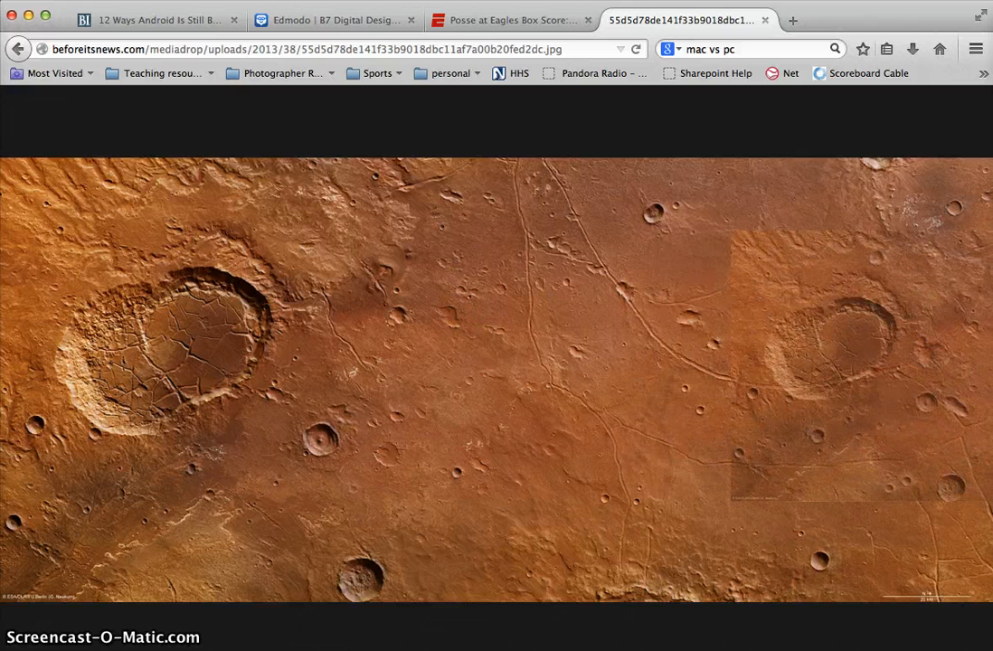
pyautogui.moveTo(934, 15)
pyautogui.mouseDown()
pyautogui.moveTo(698, 61)
pyautogui.moveTo(960, 15)
pyautogui.moveTo(934, 14)
pyautogui.mouseUp()
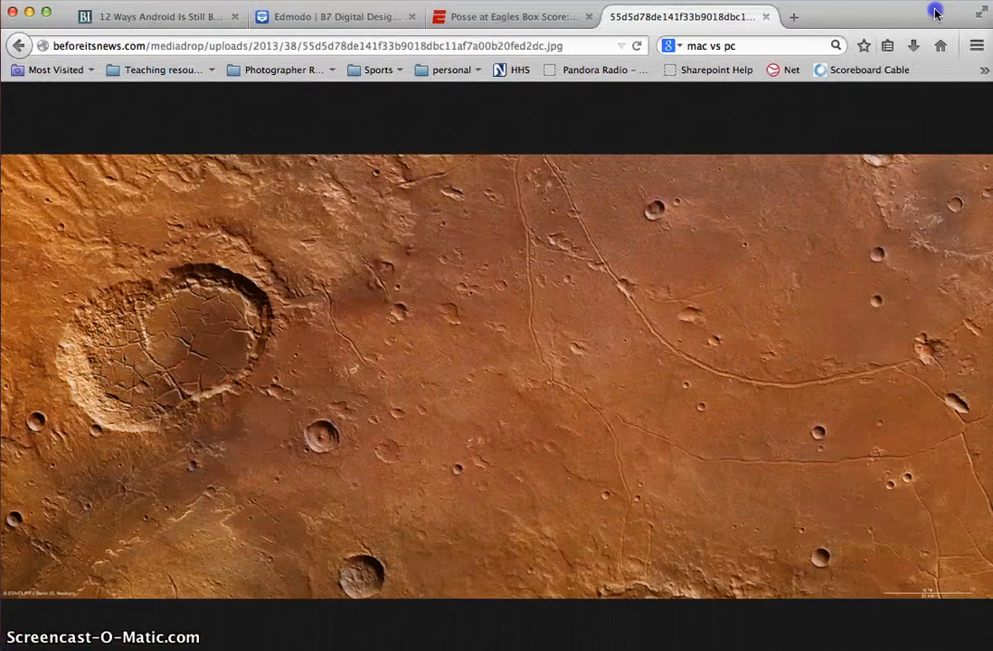
# Minimize the browser window, keeping its tabs open, and switch to Photoshop
pyautogui.click(12, 12)
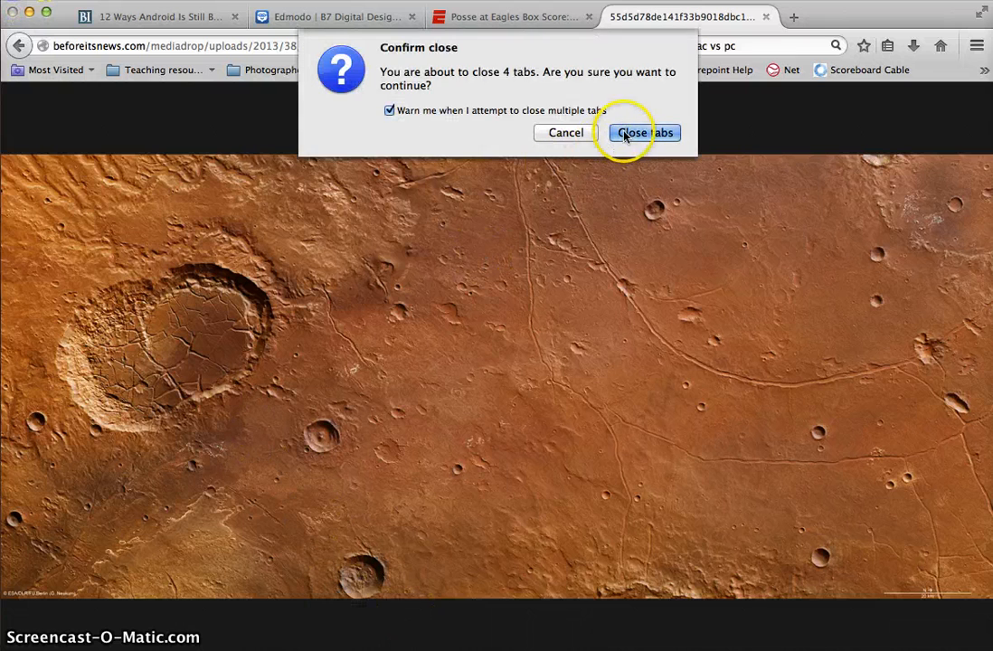
pyautogui.click(579, 134)
pyautogui.click(29, 12)
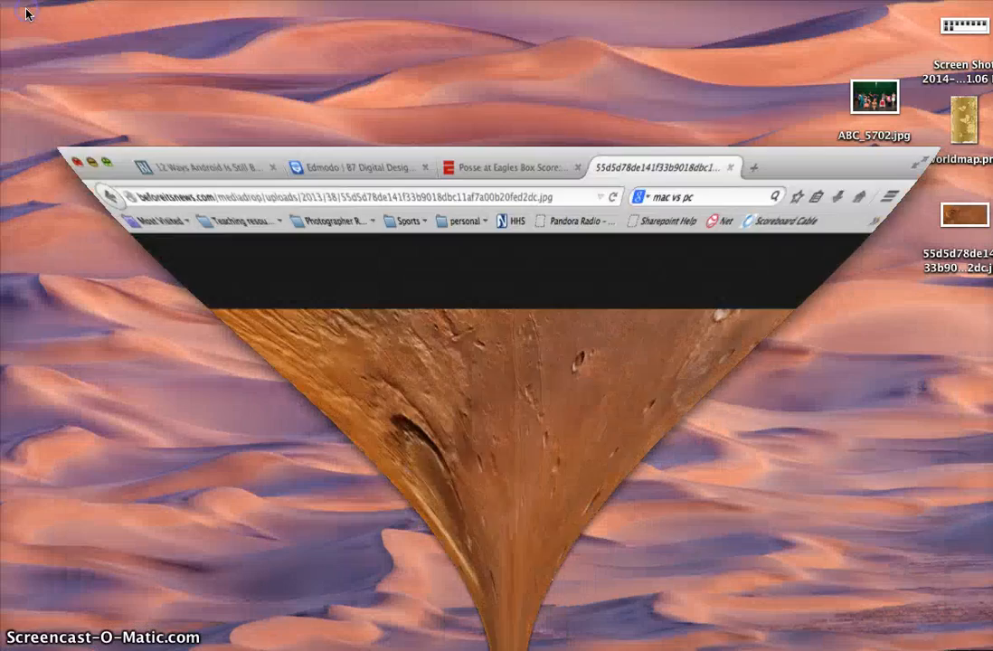
pyautogui.rightClick(416, 649)
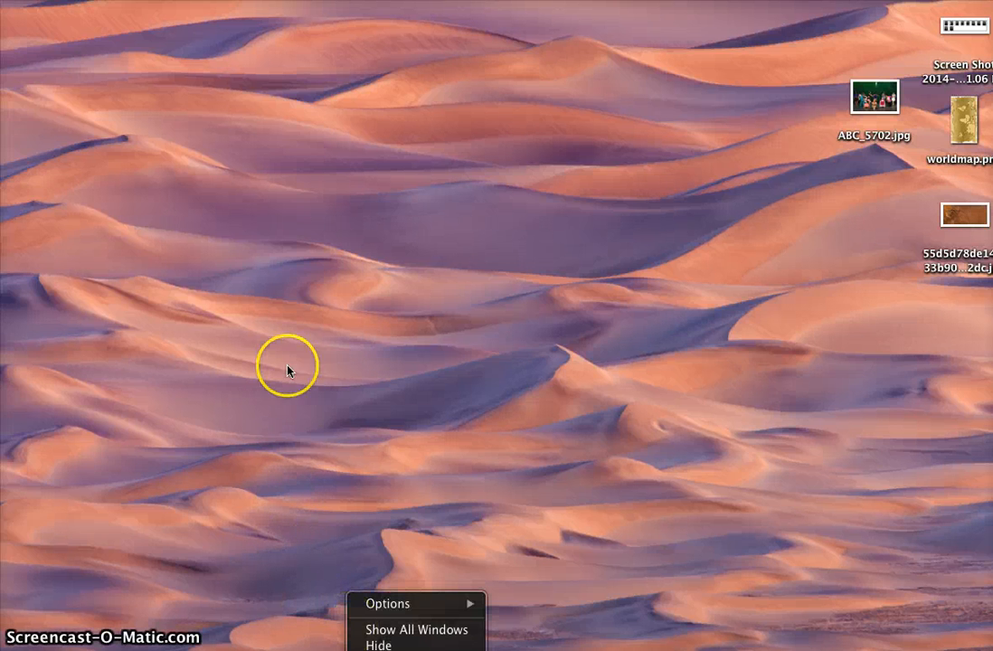
pyautogui.click(397, 649)
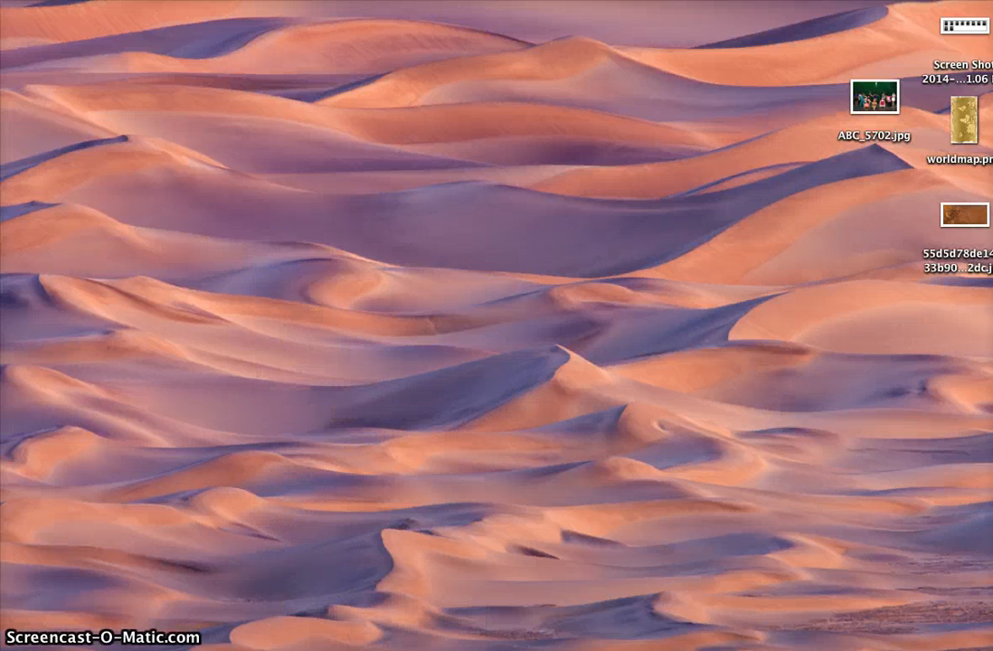
pyautogui.click(372, 649)
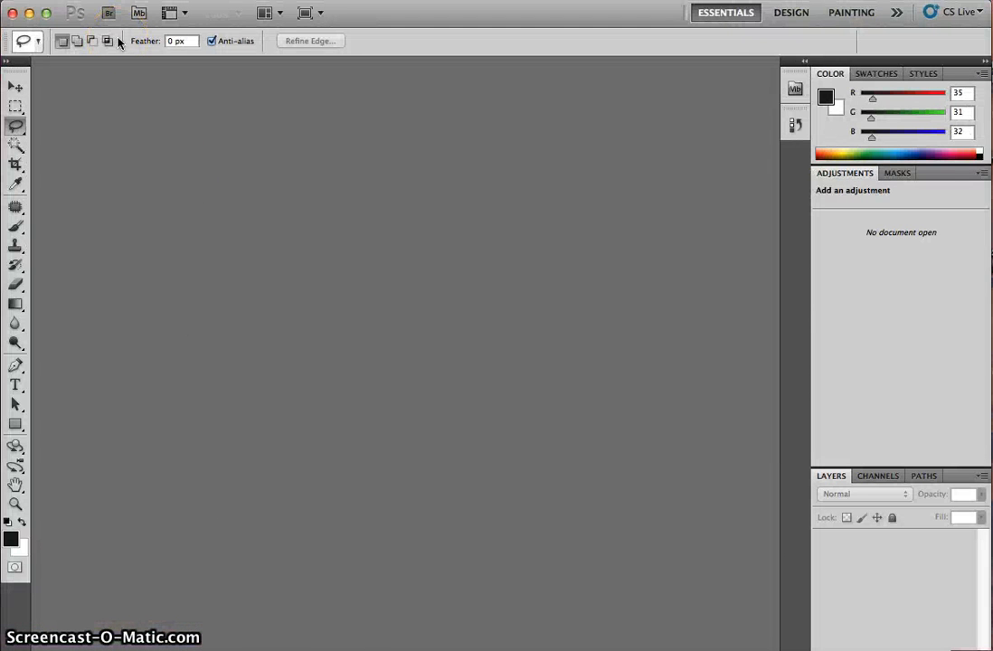
# Create a new document named planet using the Web preset at 1600 x 1200 pixels
pyautogui.click(321, 220)
pyautogui.click(321, 217)
pyautogui.press('super+n')
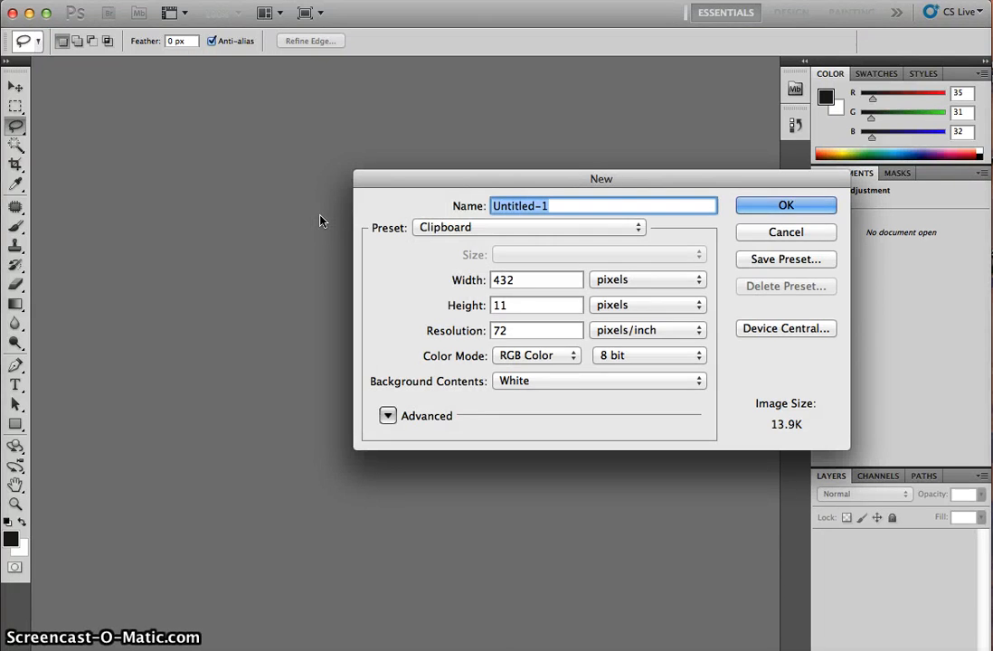
pyautogui.click(545, 227)
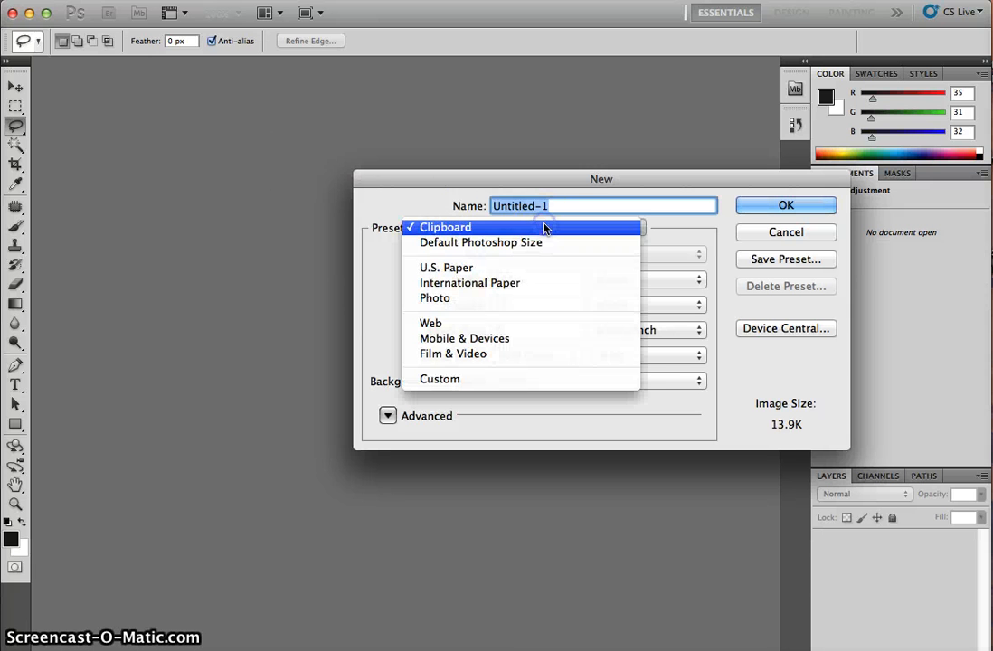
pyautogui.click(520, 286)
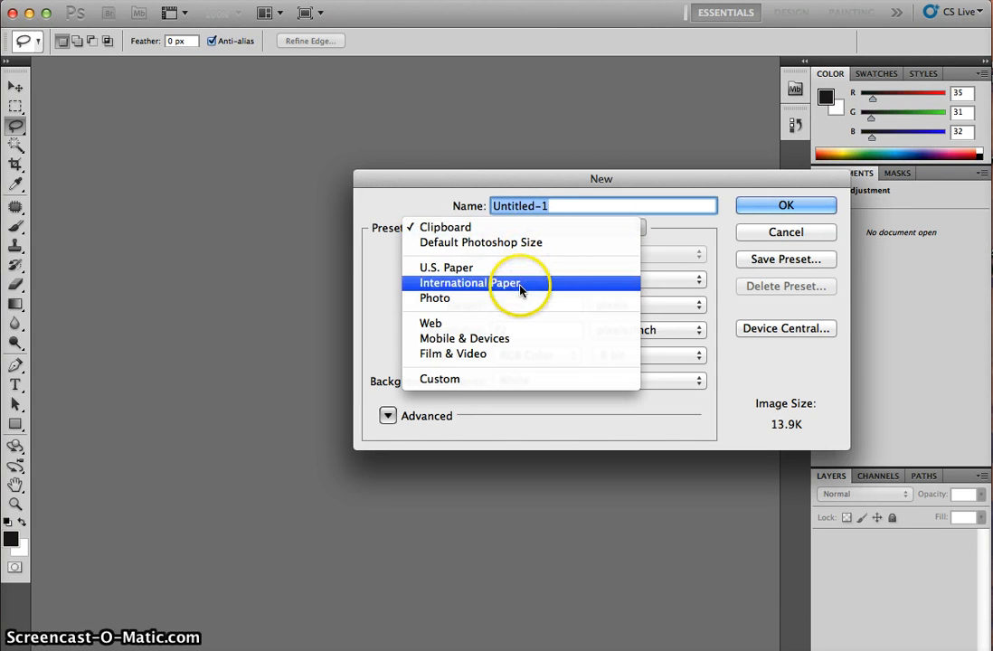
pyautogui.click(507, 323)
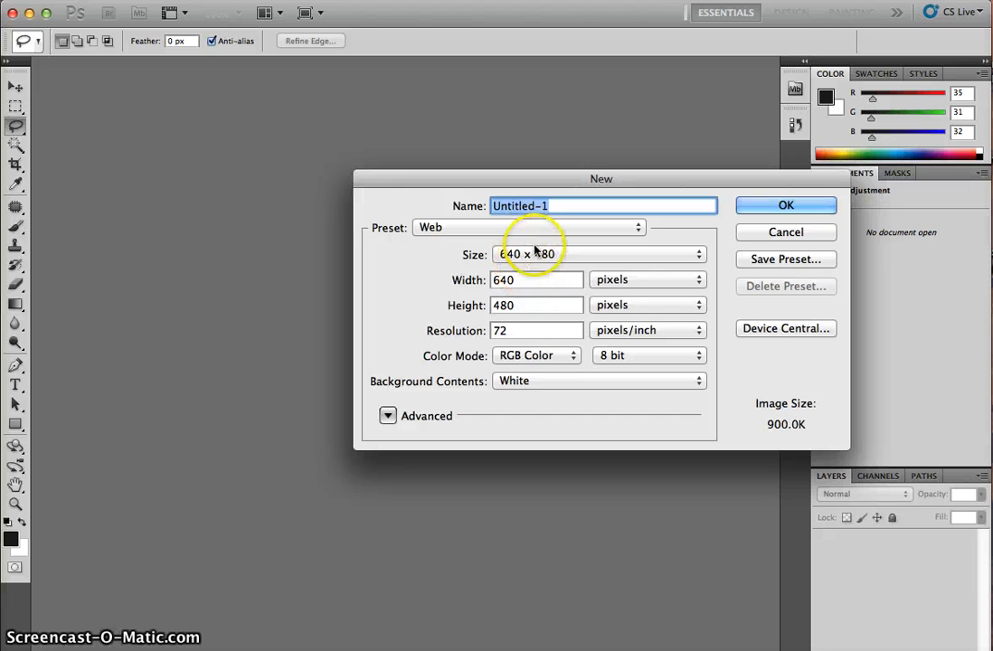
pyautogui.click(537, 253)
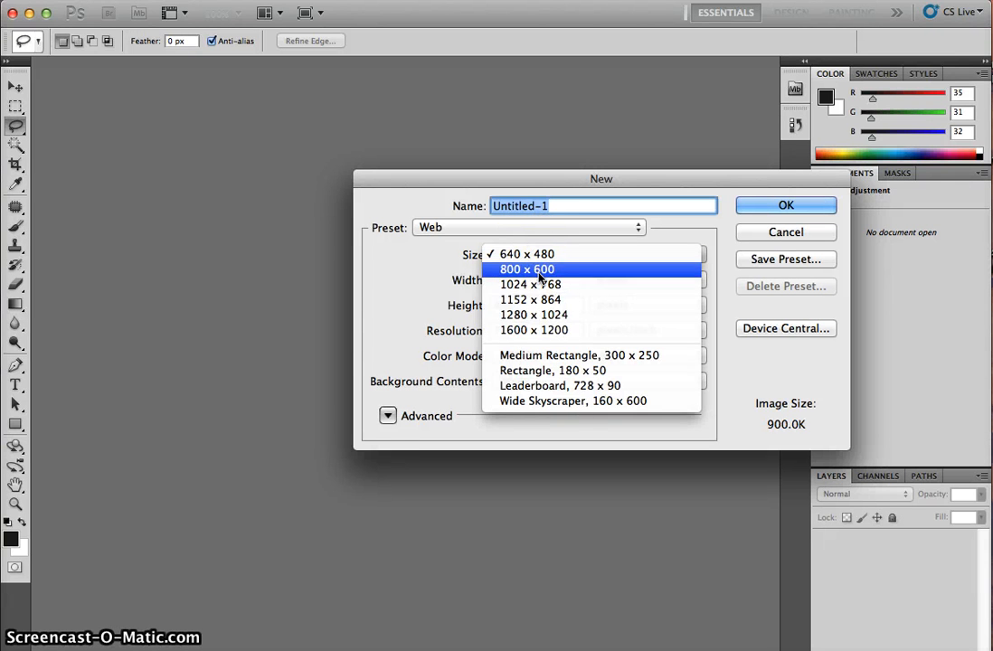
pyautogui.click(533, 330)
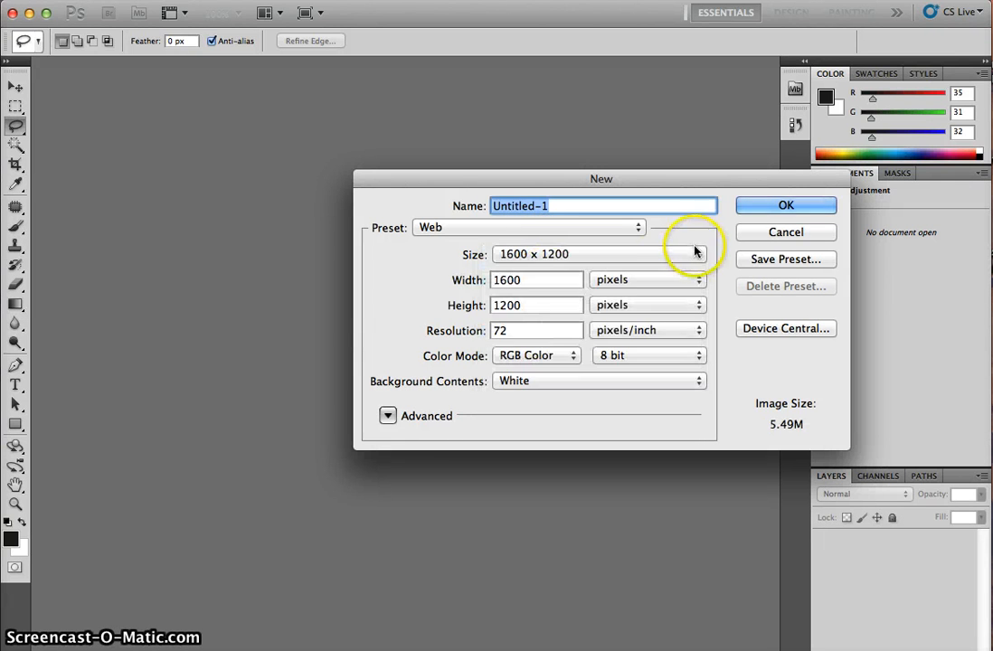
pyautogui.write('pl')
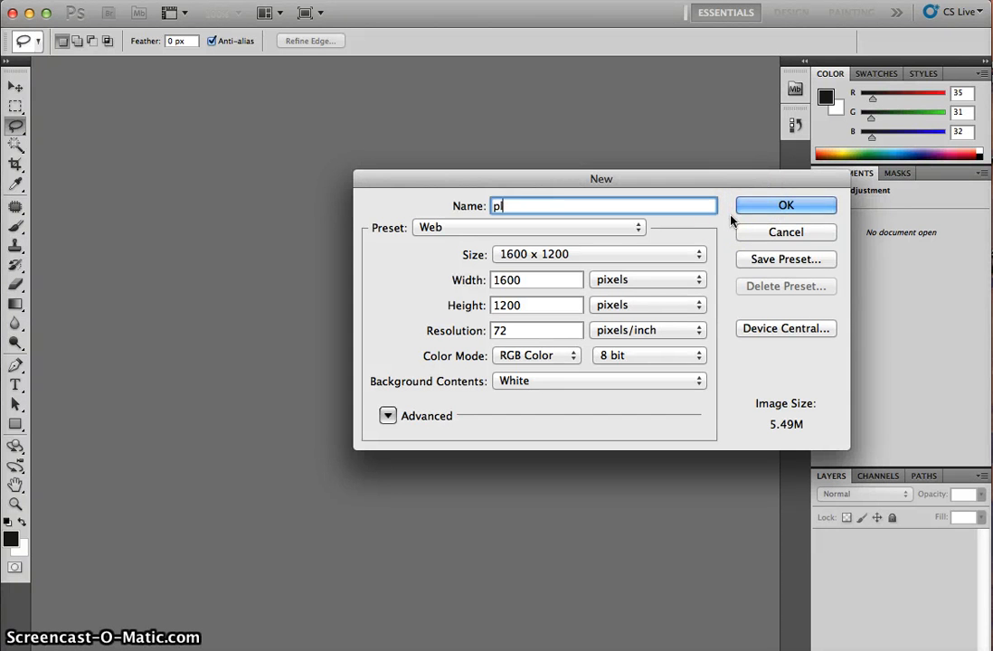
pyautogui.write('anet')
pyautogui.press('Return')
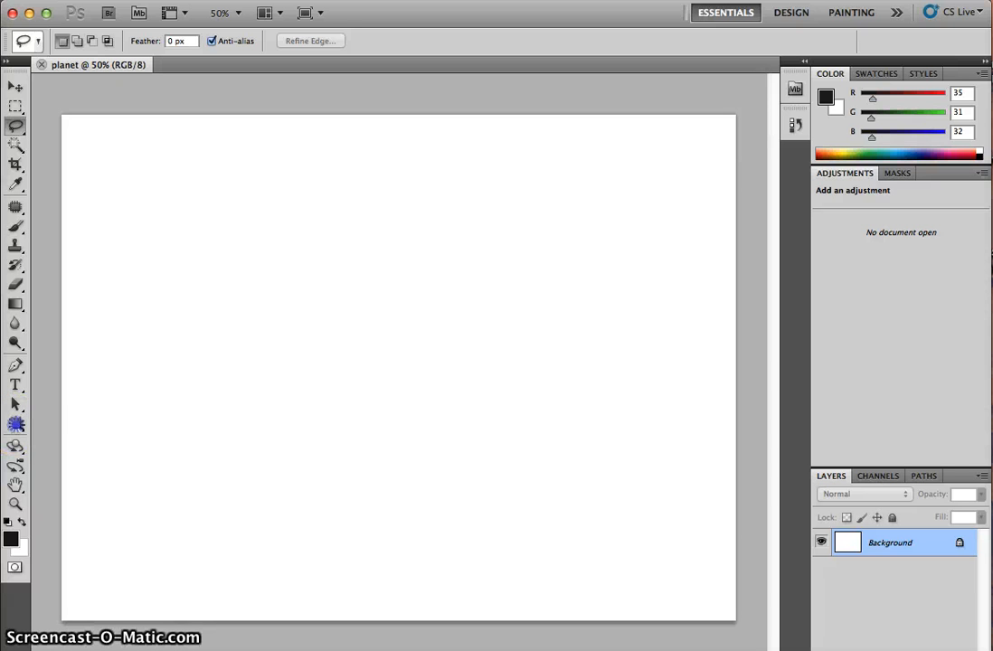
# Switch the marquee selection tool to its elliptical variant, and activate the Ellipse Tool for drawing shapes
pyautogui.click(17, 424)
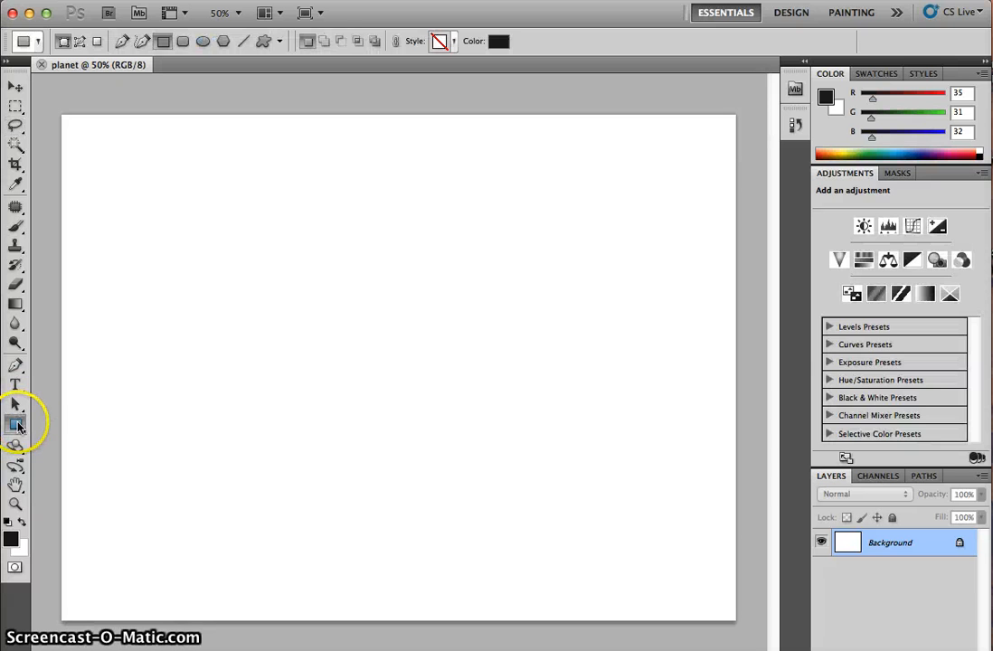
pyautogui.click(17, 424)
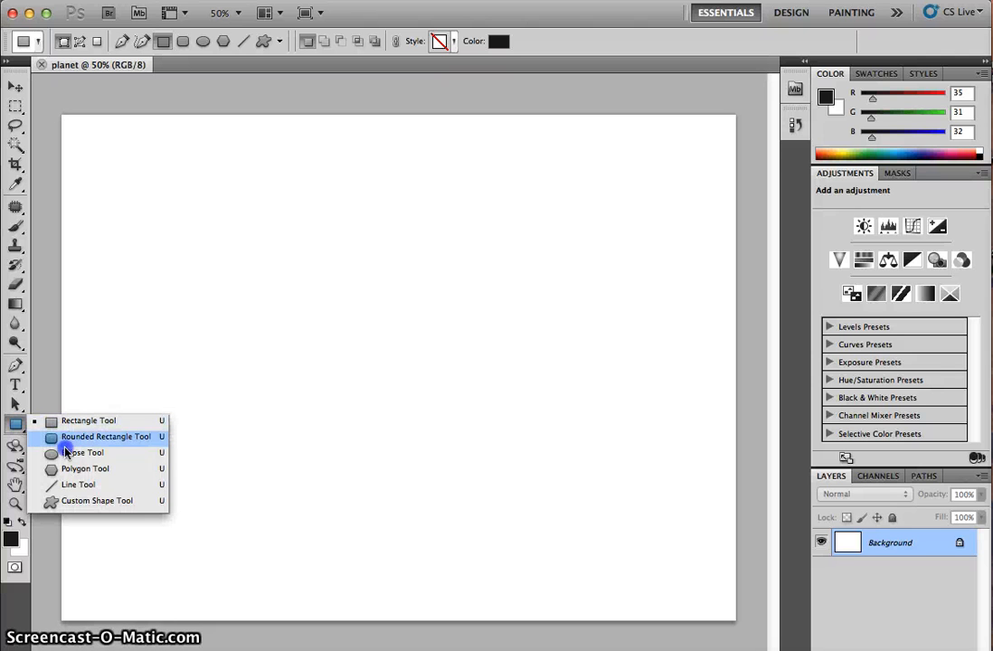
pyautogui.click(81, 454)
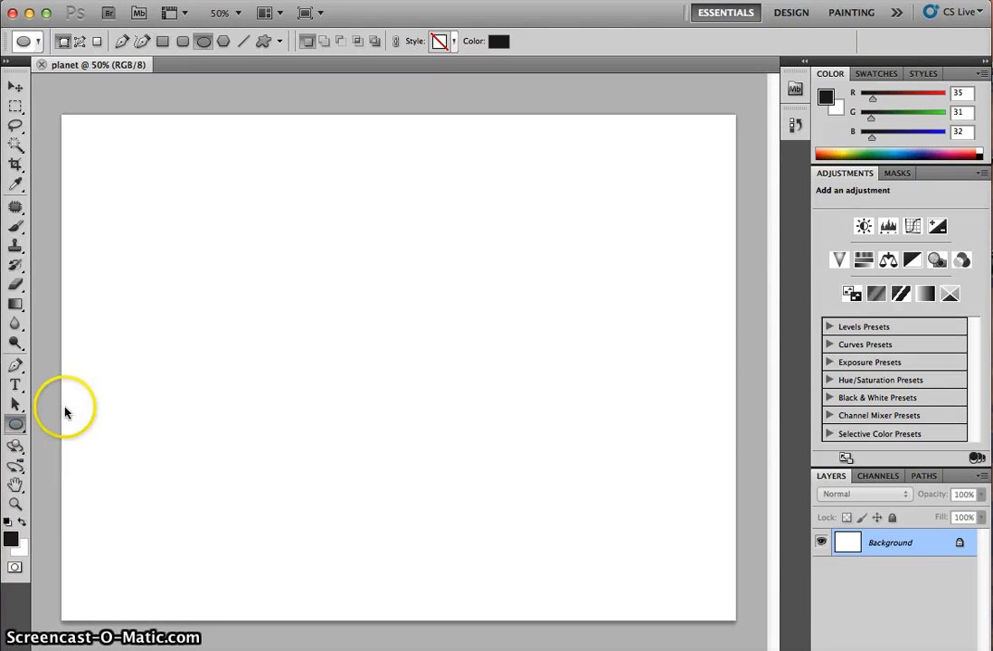
pyautogui.click(15, 105)
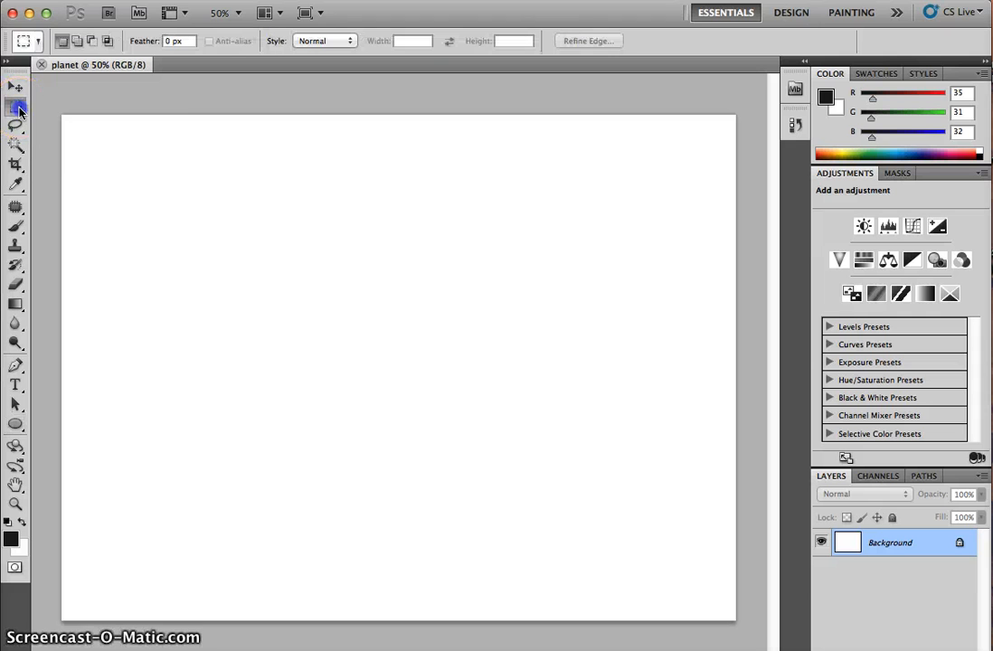
pyautogui.click(63, 121)
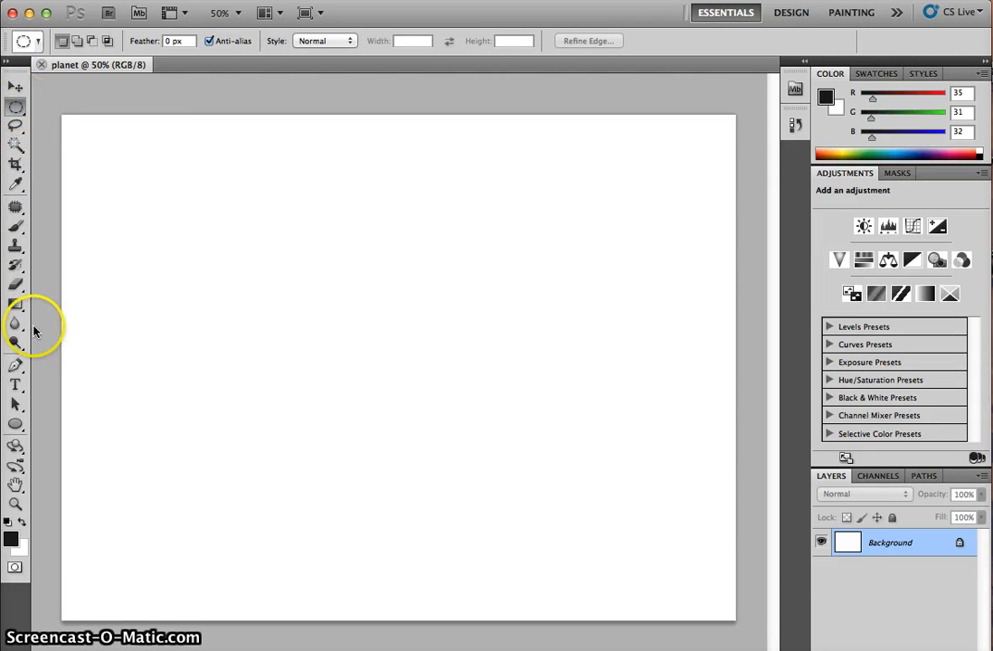
pyautogui.click(14, 424)
pyautogui.moveTo(11, 426); pyautogui.dragTo(90, 452)
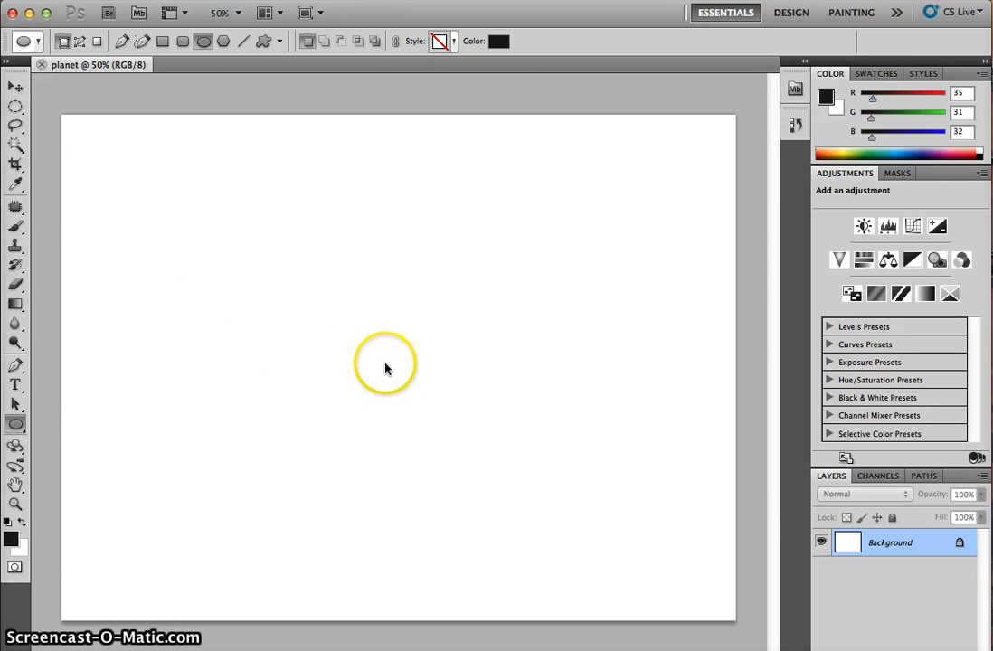
# Try a large circle drawn from the canvas center as a shape layer, and undo it
pyautogui.moveTo(388, 368)
pyautogui.mouseDown()
pyautogui.moveTo(393, 359)
pyautogui.moveTo(152, 182)
pyautogui.moveTo(68, 136)
pyautogui.mouseUp()
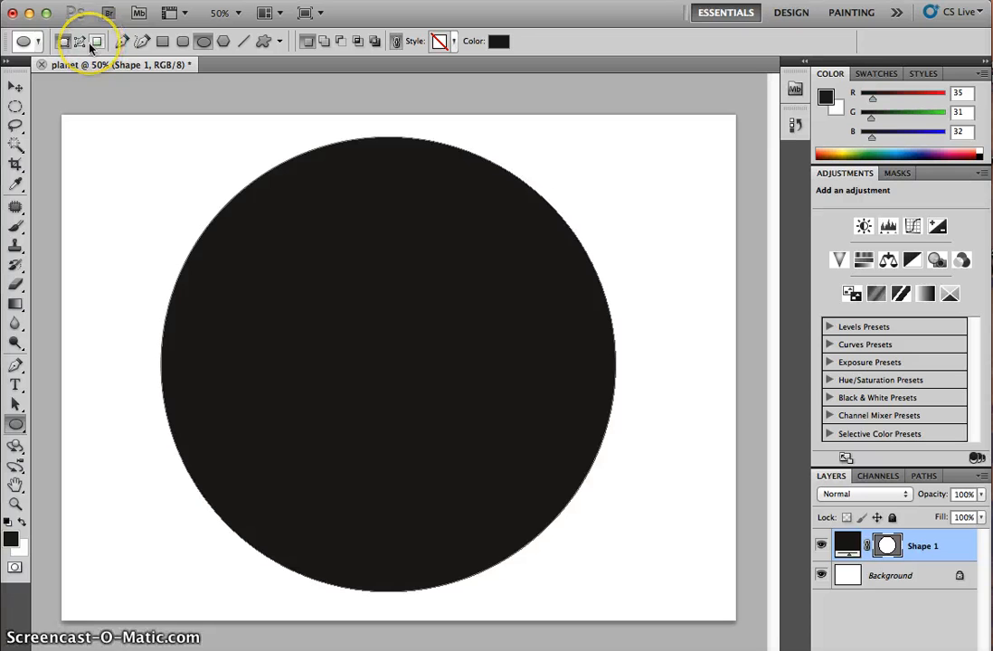
pyautogui.press('super+z')
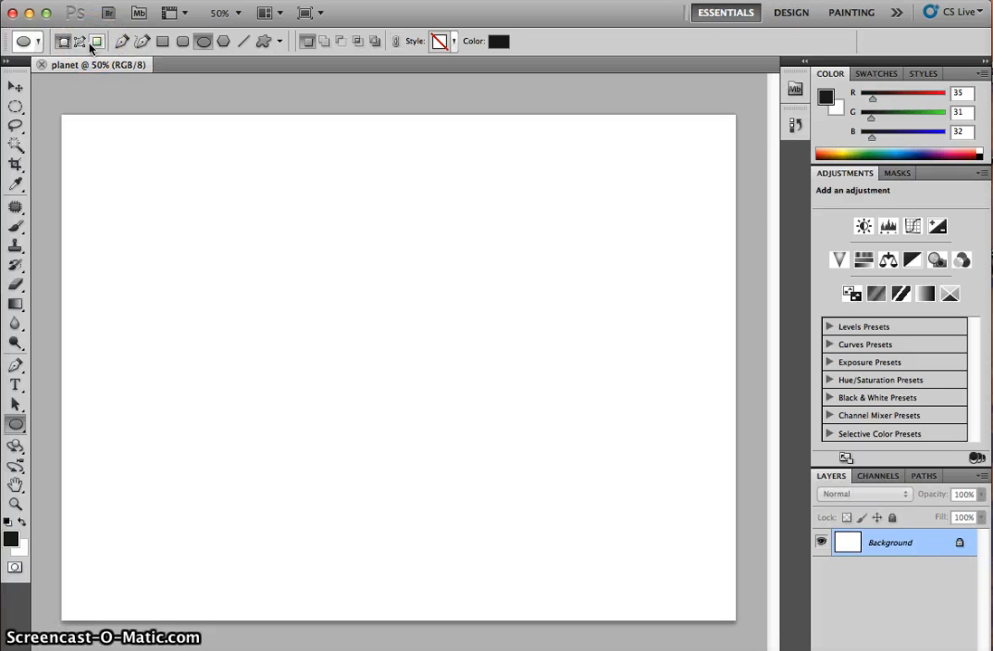
# Try a large circle from the canvas center in Paths mode, and undo it
pyautogui.click(79, 44)
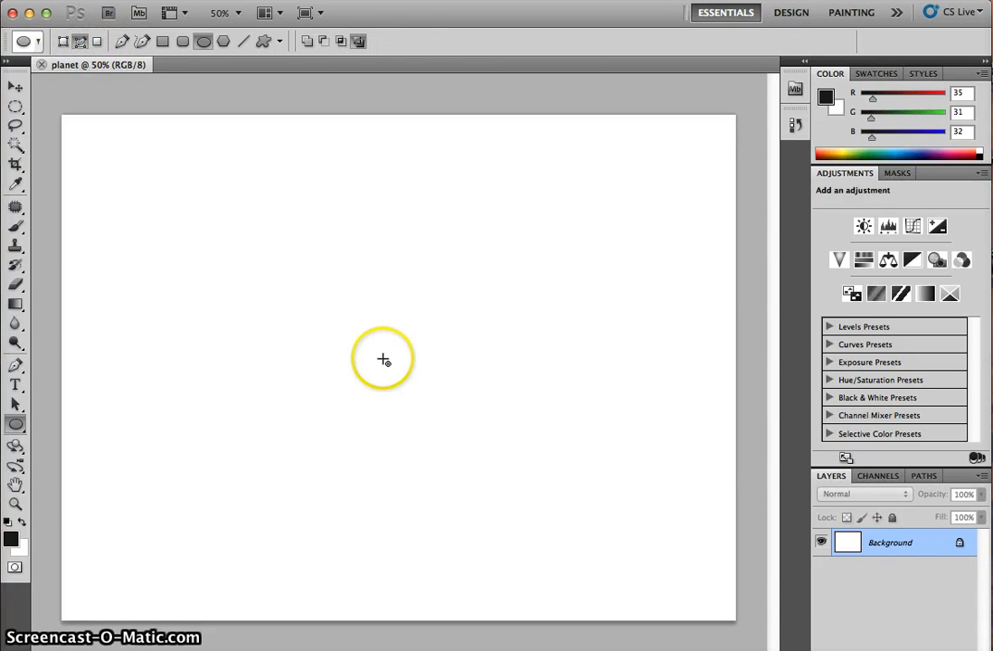
pyautogui.moveTo(389, 362); pyautogui.dragTo(152, 150)
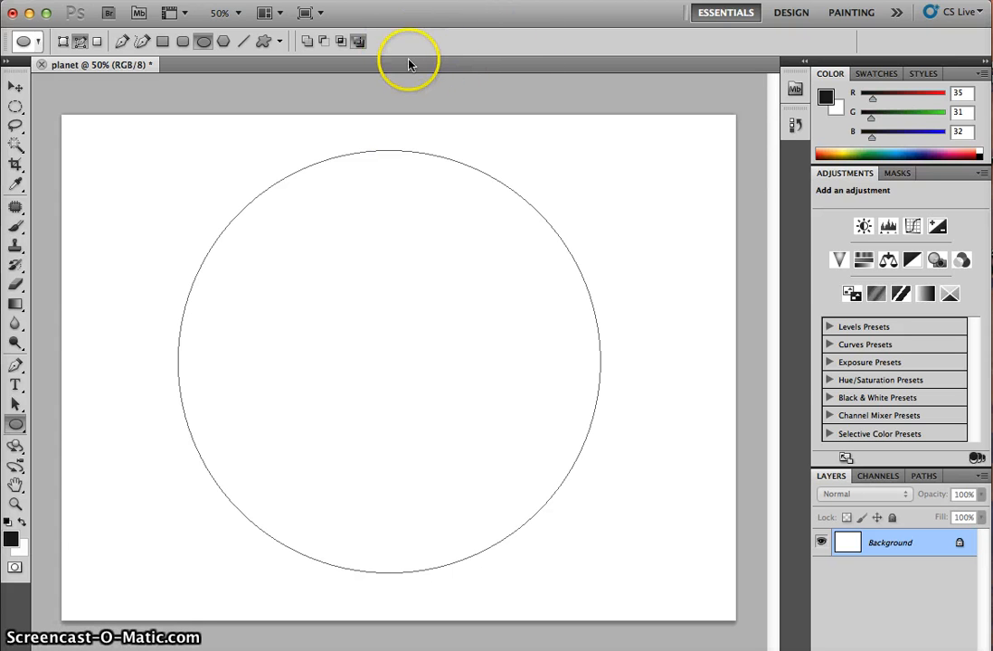
pyautogui.press('super+z')
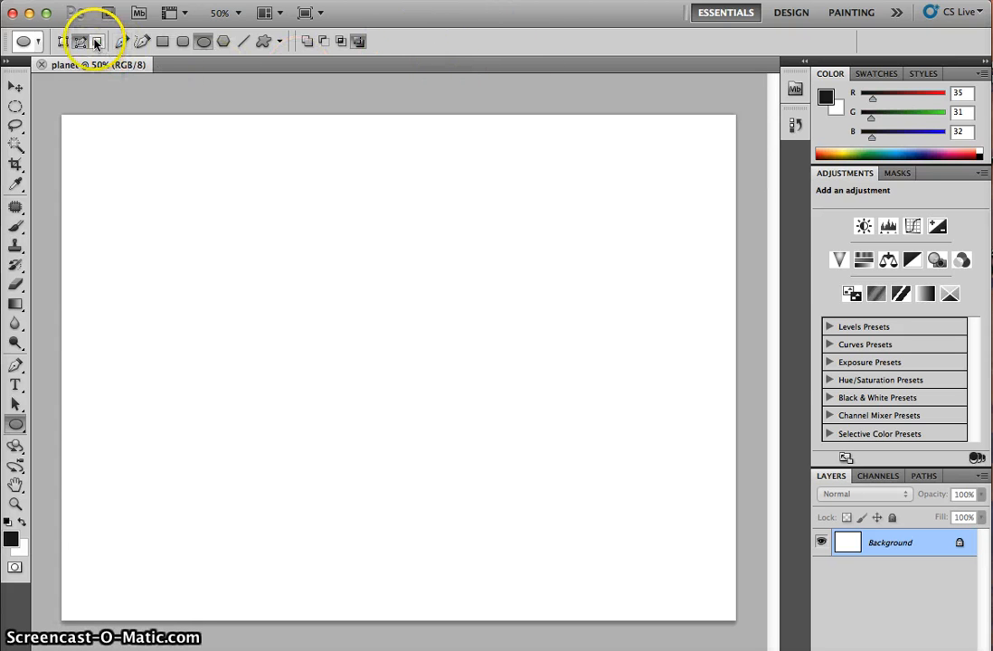
# Try a large filled circle in Fill pixels mode, undo it, and return the Ellipse Tool to Shape layers mode
pyautogui.click(96, 42)
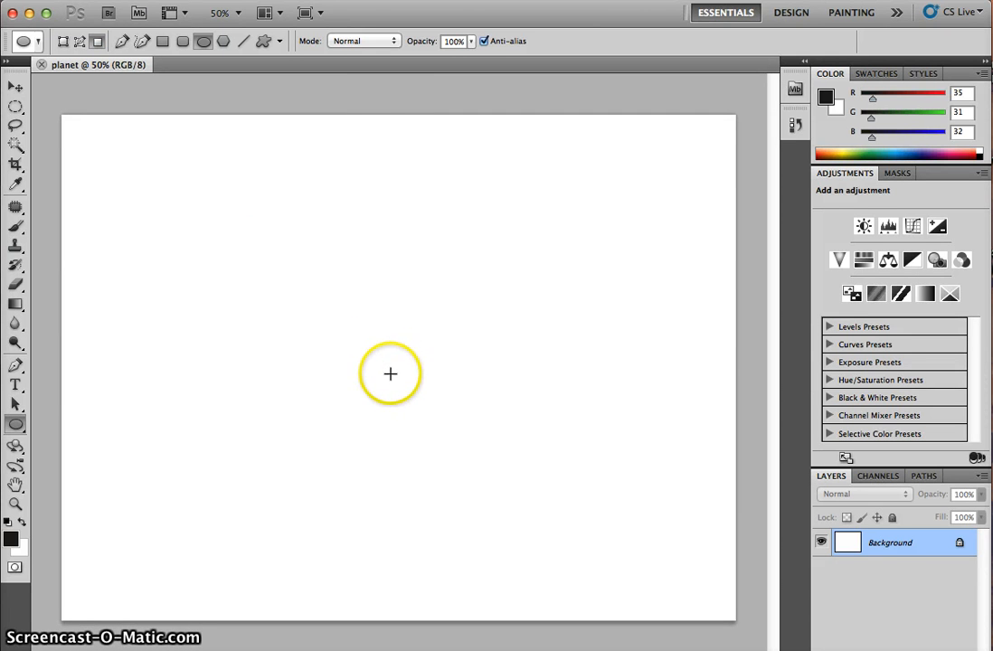
pyautogui.moveTo(390, 373); pyautogui.dragTo(183, 168)
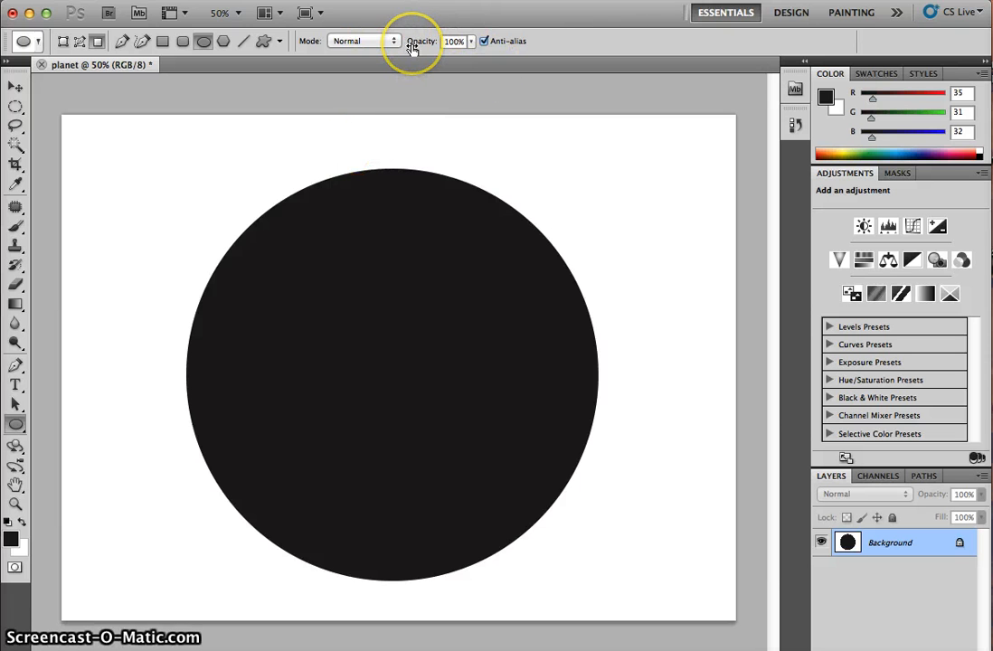
pyautogui.press('super+z')
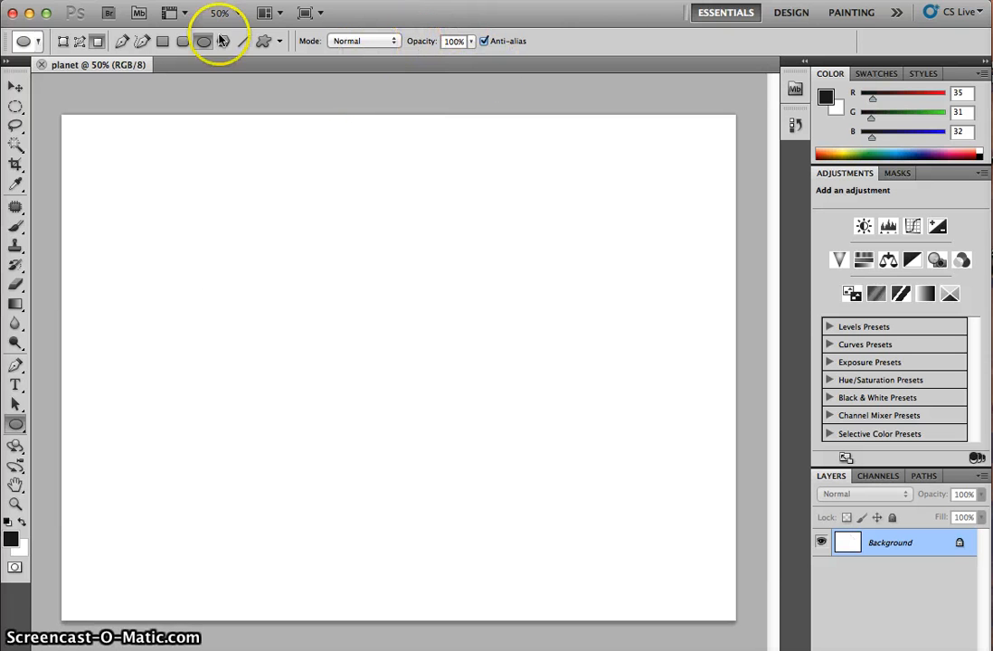
pyautogui.click(62, 42)
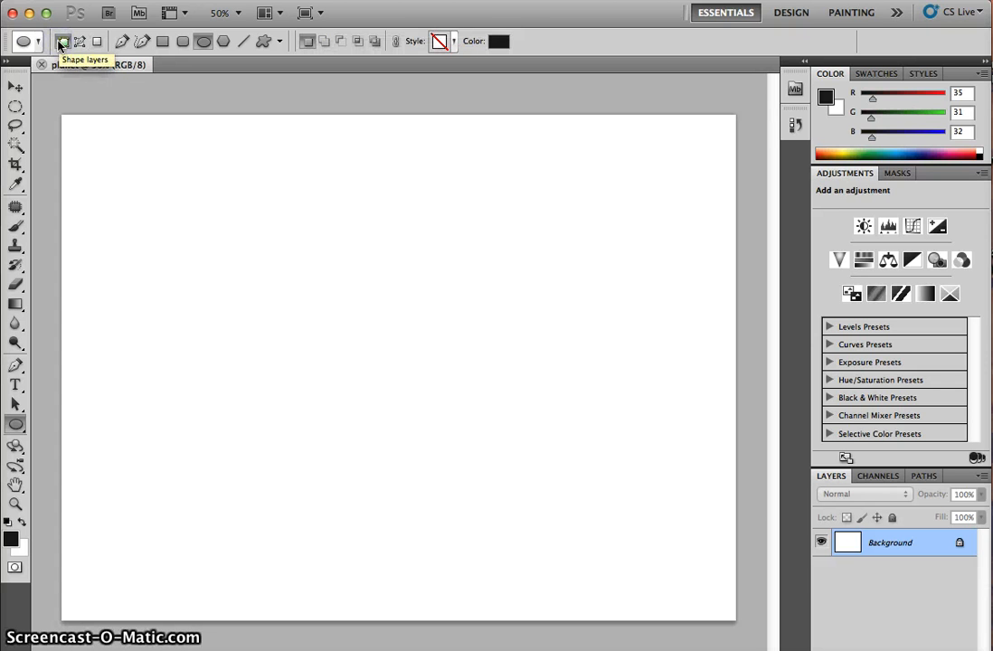
# Draw a large dark circle from the canvas center as a shape layer with the Ellipse Tool
pyautogui.click(80, 43)
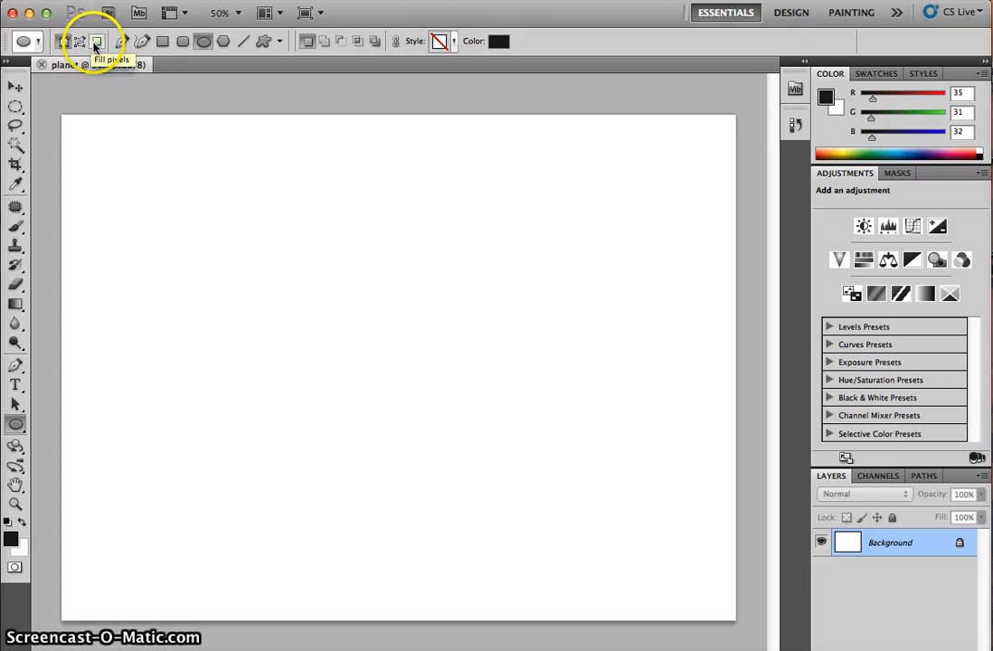
pyautogui.click(79, 42)
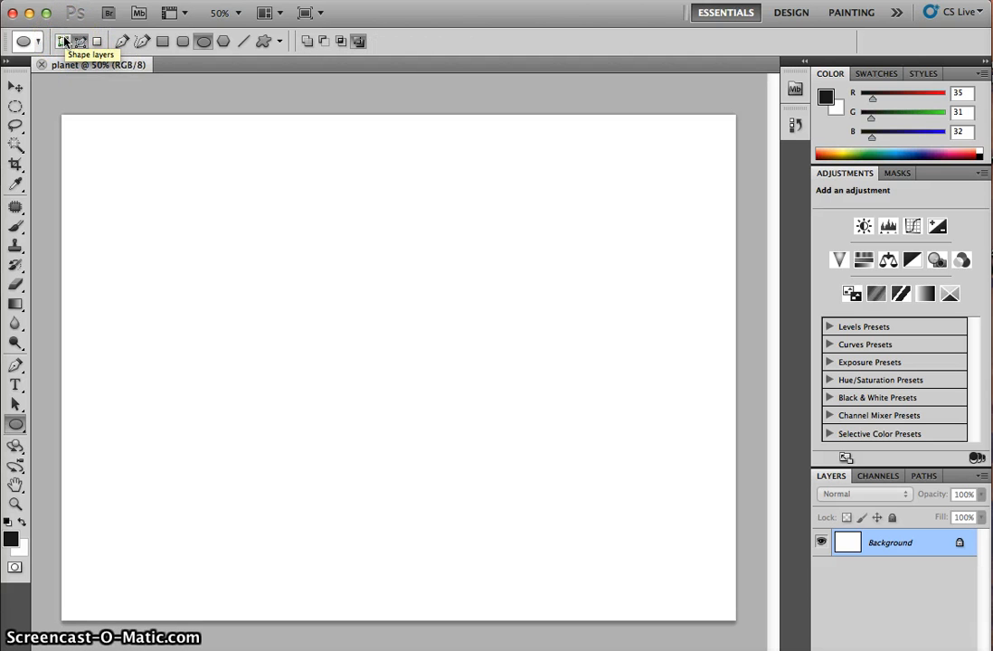
pyautogui.click(79, 42)
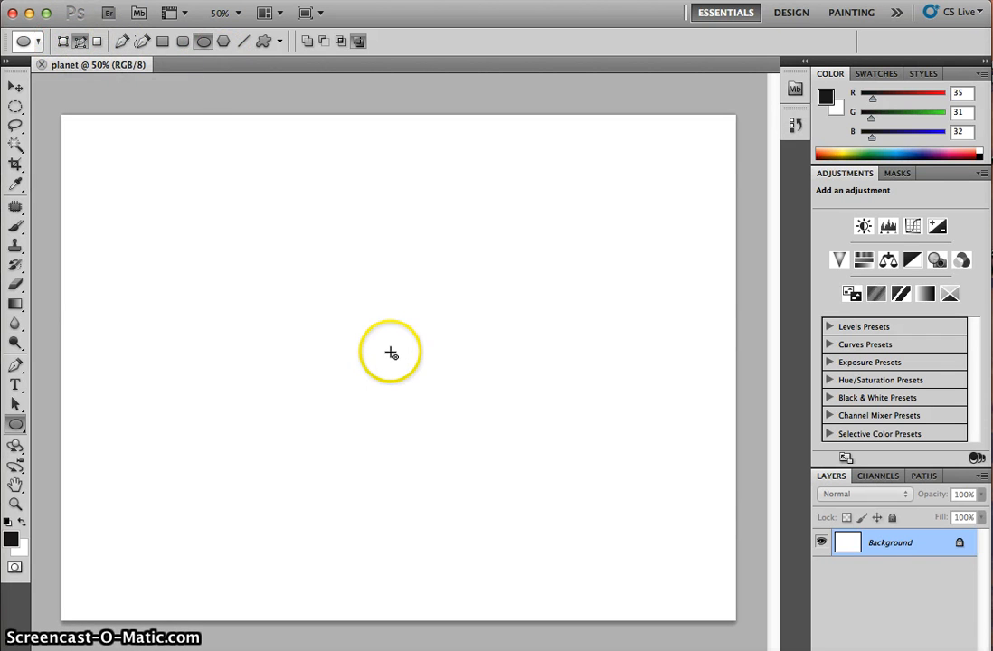
pyautogui.click(63, 40)
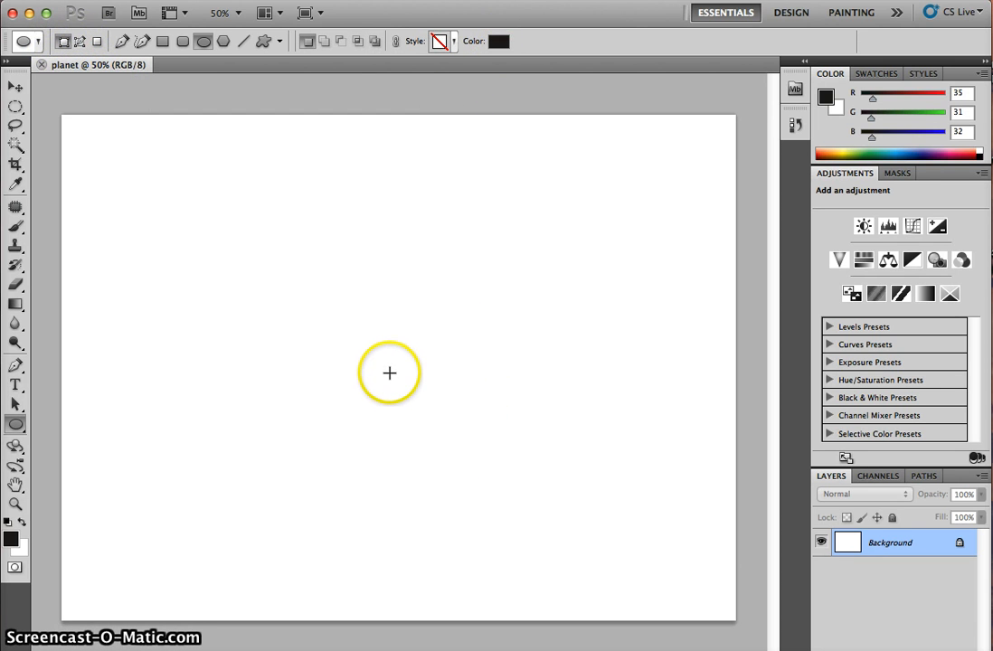
pyautogui.moveTo(389, 372)
pyautogui.mouseDown()
pyautogui.moveTo(308, 285)
pyautogui.moveTo(88, 136)
pyautogui.mouseUp()
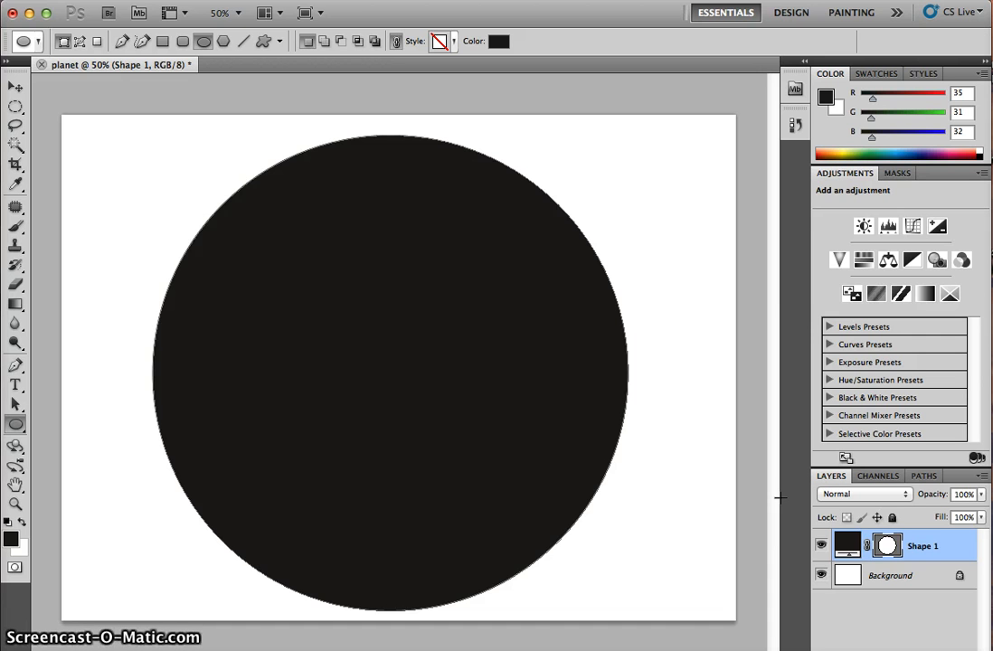
# Create a new layer named BG directly above the Background layer
pyautogui.click(938, 585)
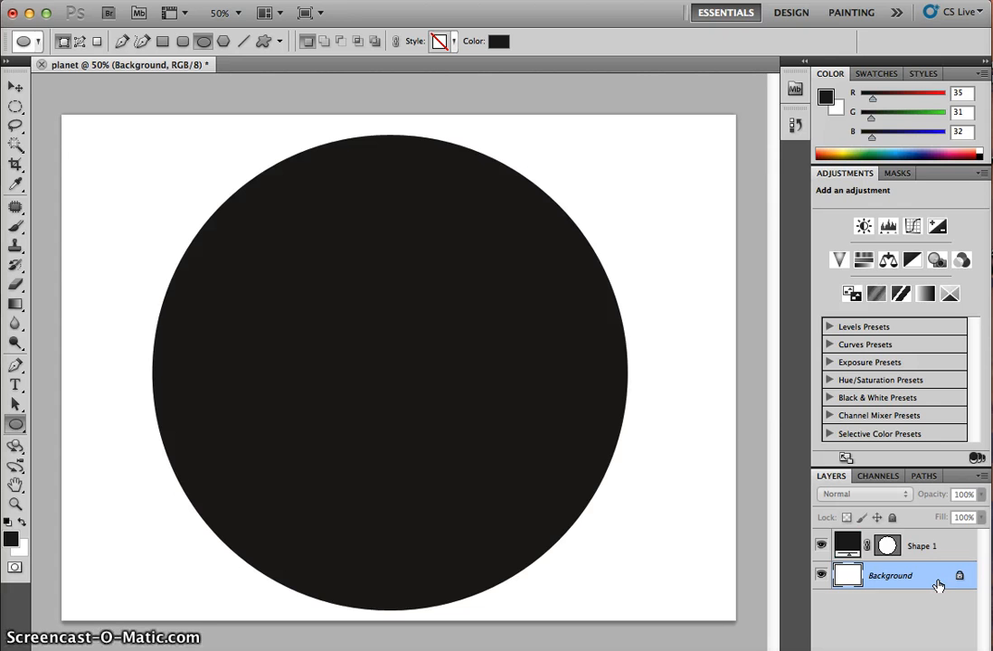
pyautogui.press('super+shift+n')
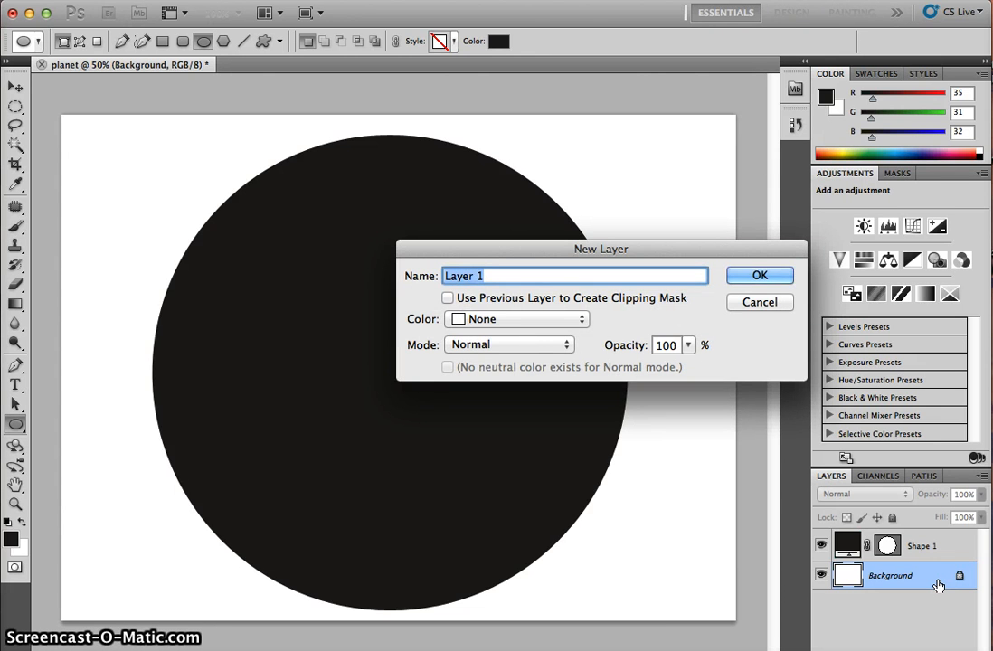
pyautogui.press('Return')
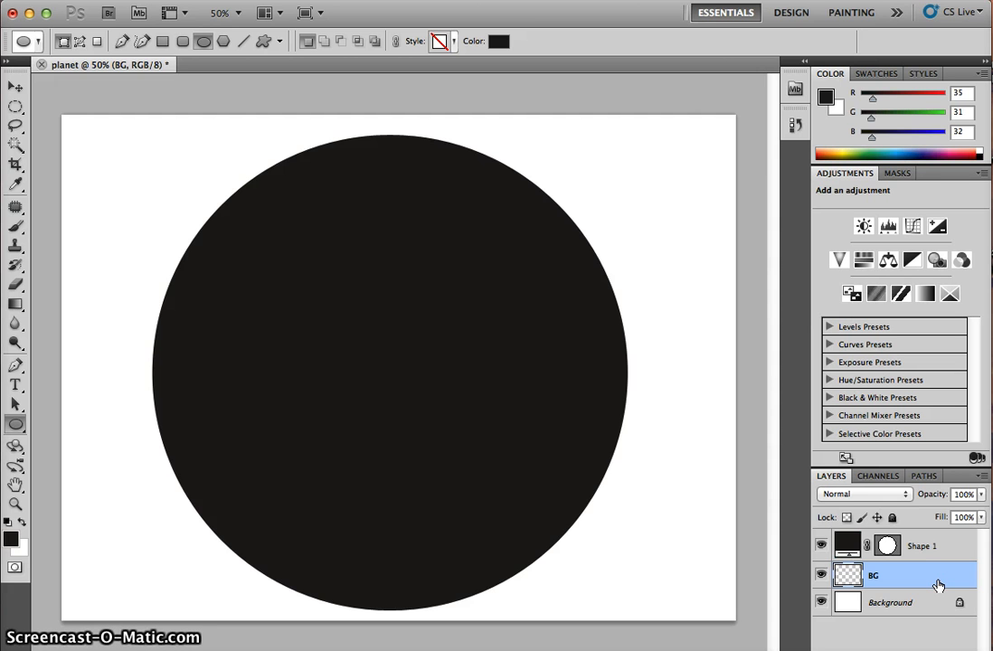
# Fill the BG layer with black at 100% opacity in Normal mode
pyautogui.hotkey('shift', 'BackSpace')
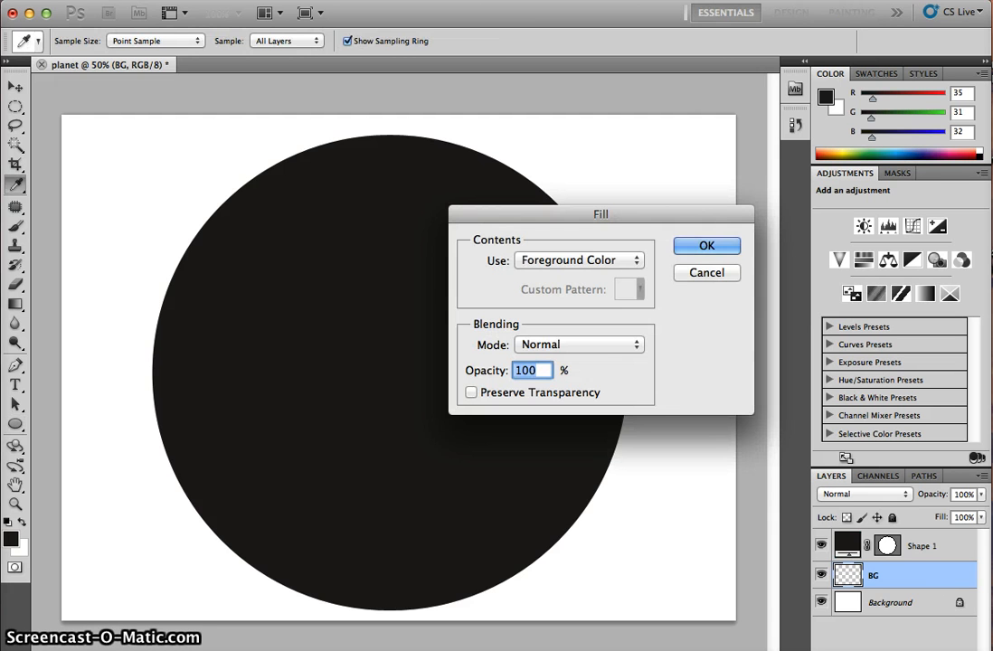
pyautogui.click(627, 260)
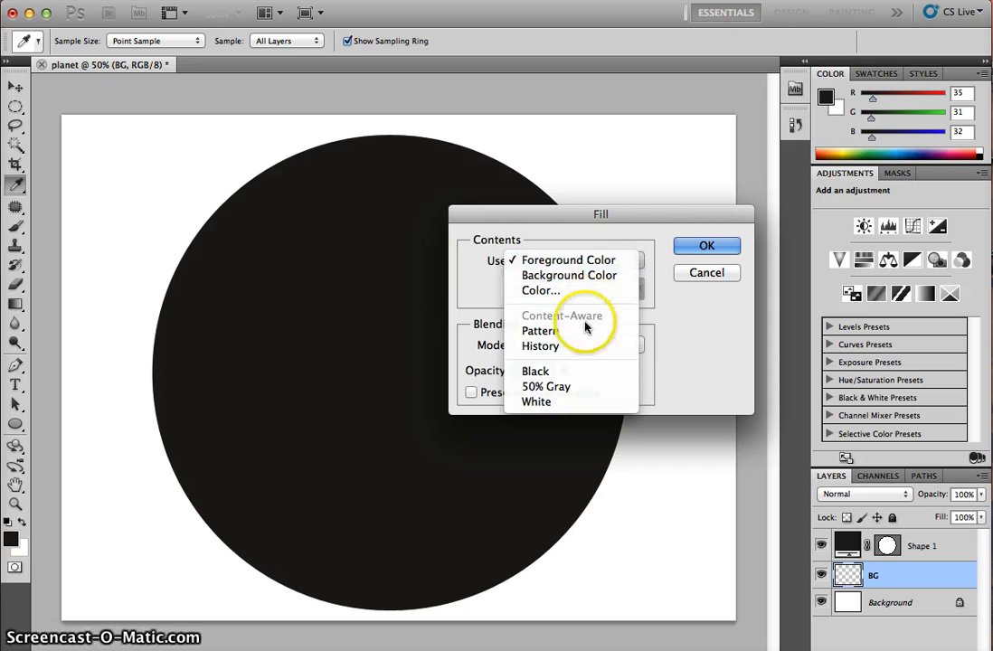
pyautogui.click(570, 371)
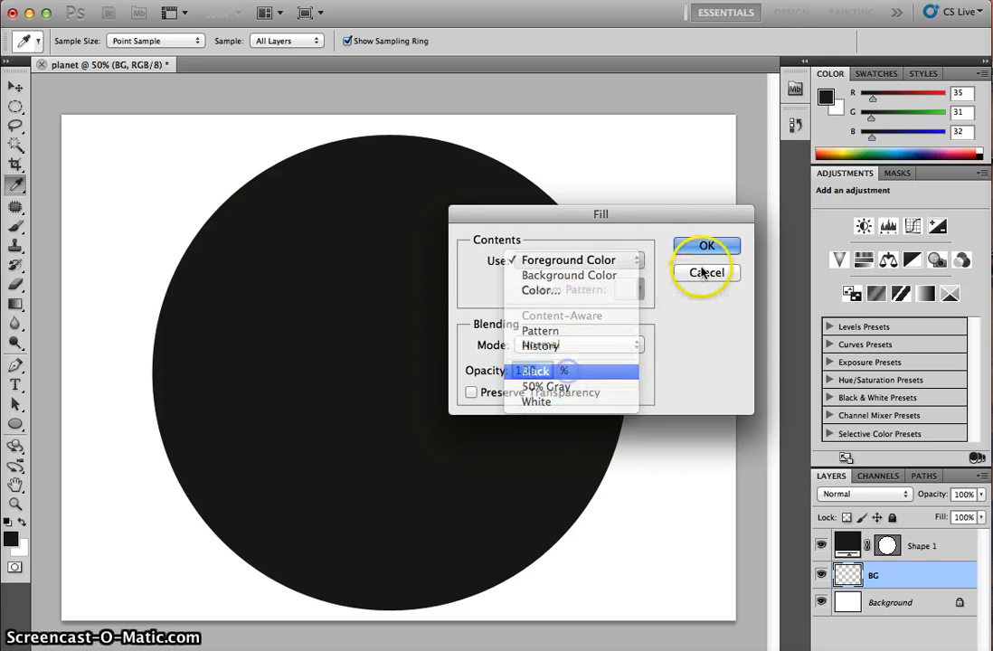
pyautogui.click(706, 247)
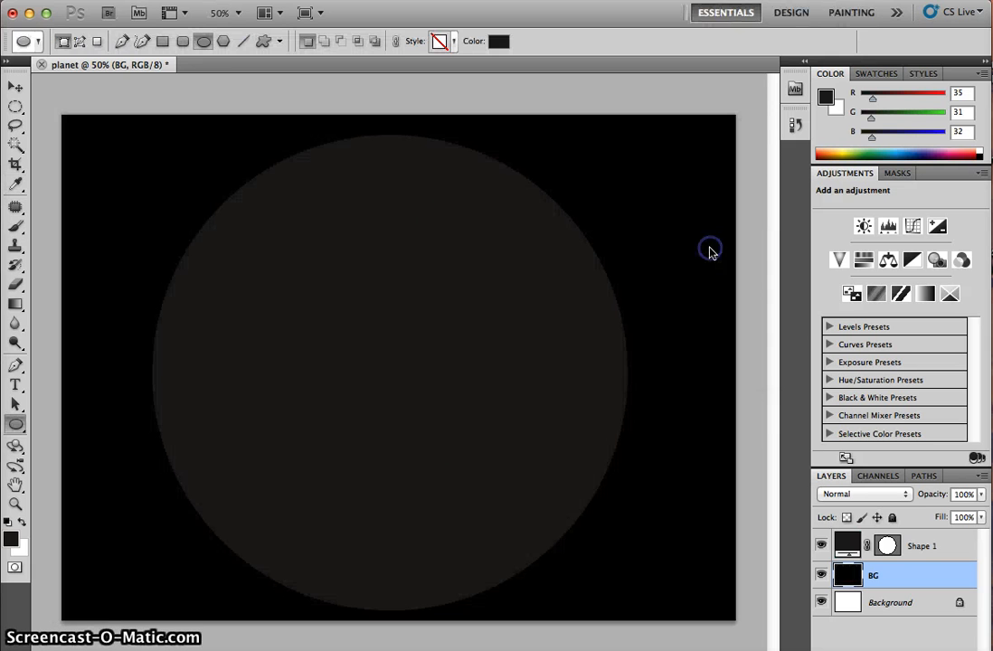
# Change the fill color of the Shape 1 circle to black
pyautogui.click(940, 546)
pyautogui.click(821, 547)
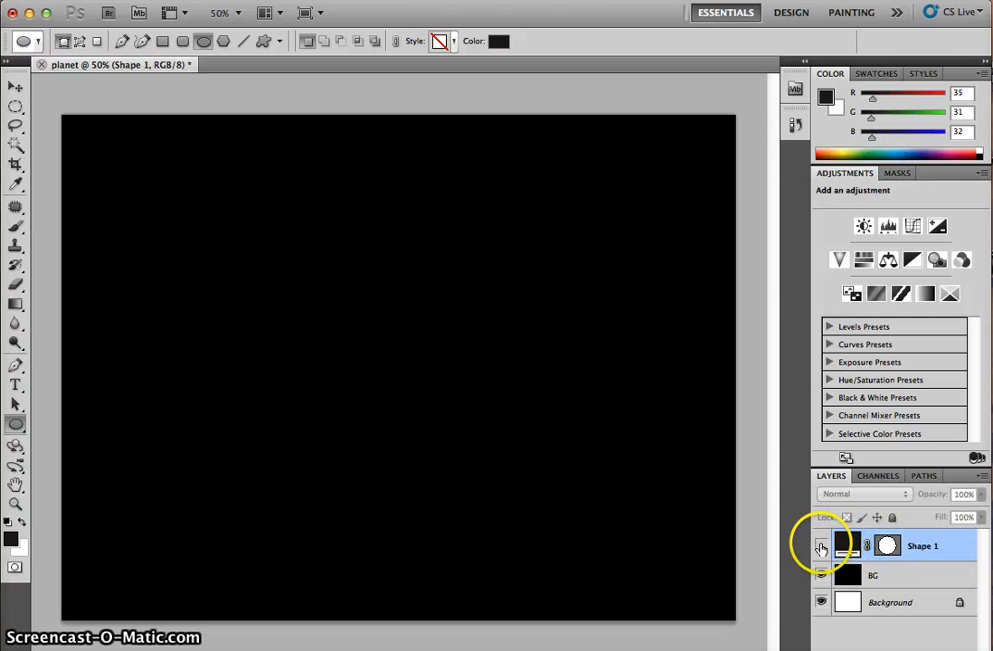
pyautogui.click(821, 547)
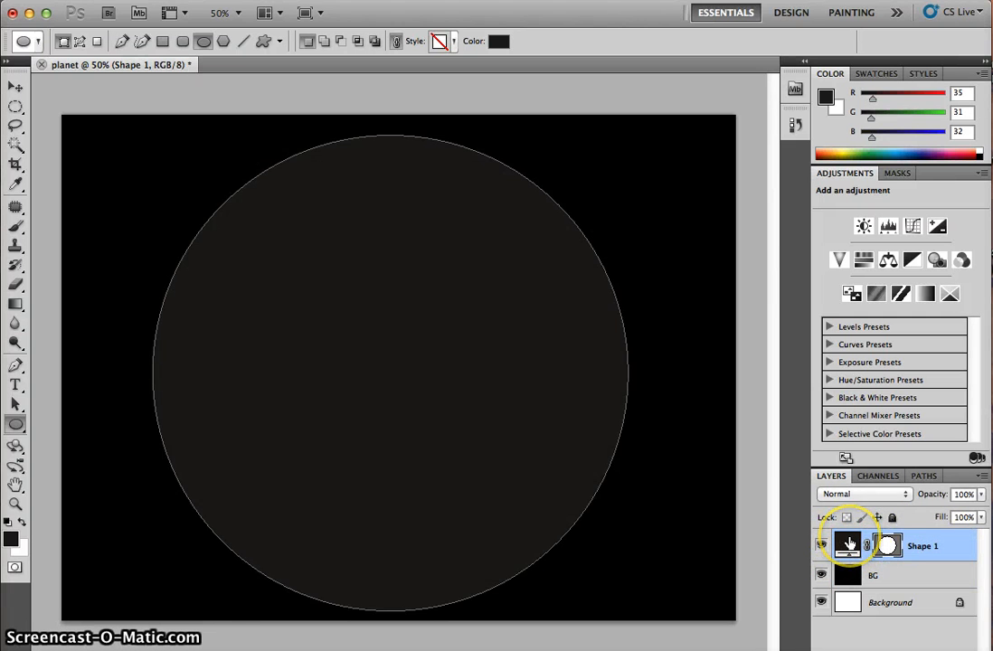
pyautogui.doubleClick(848, 543)
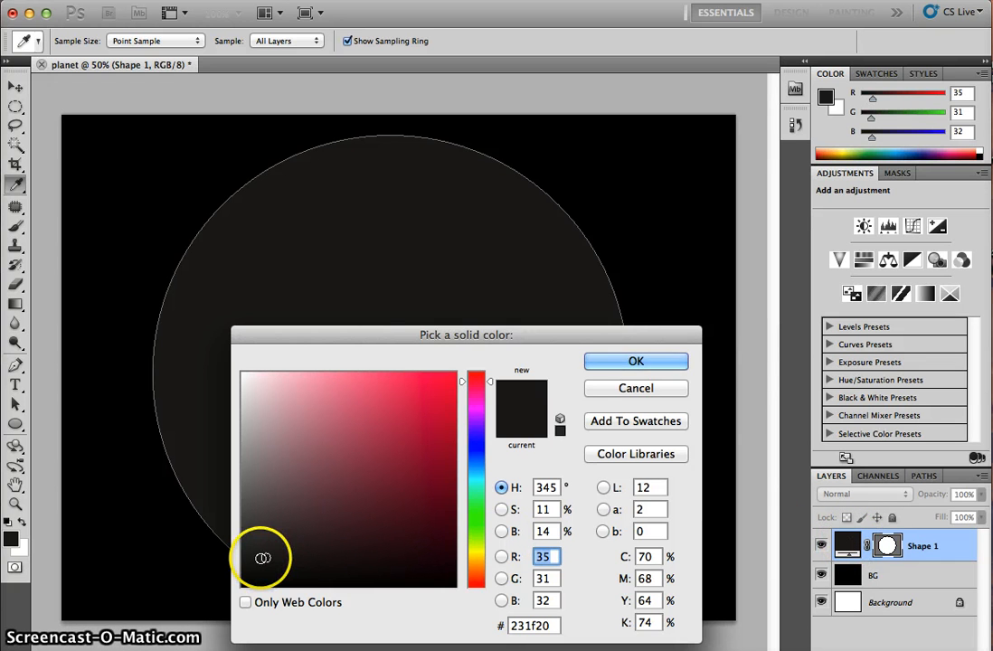
pyautogui.moveTo(262, 558); pyautogui.dragTo(240, 586)
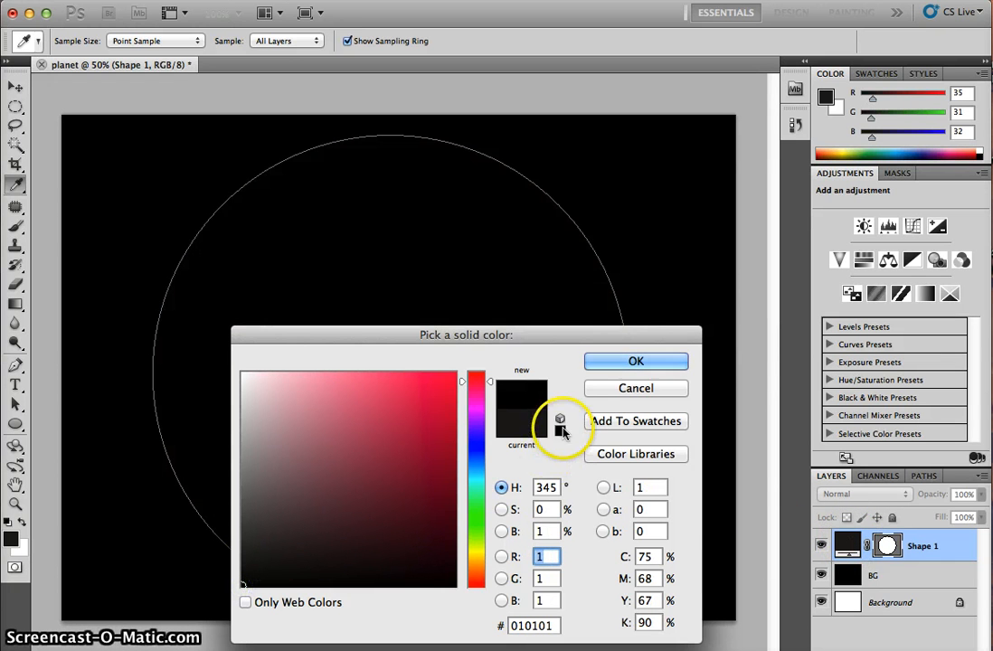
pyautogui.click(560, 431)
pyautogui.click(636, 361)
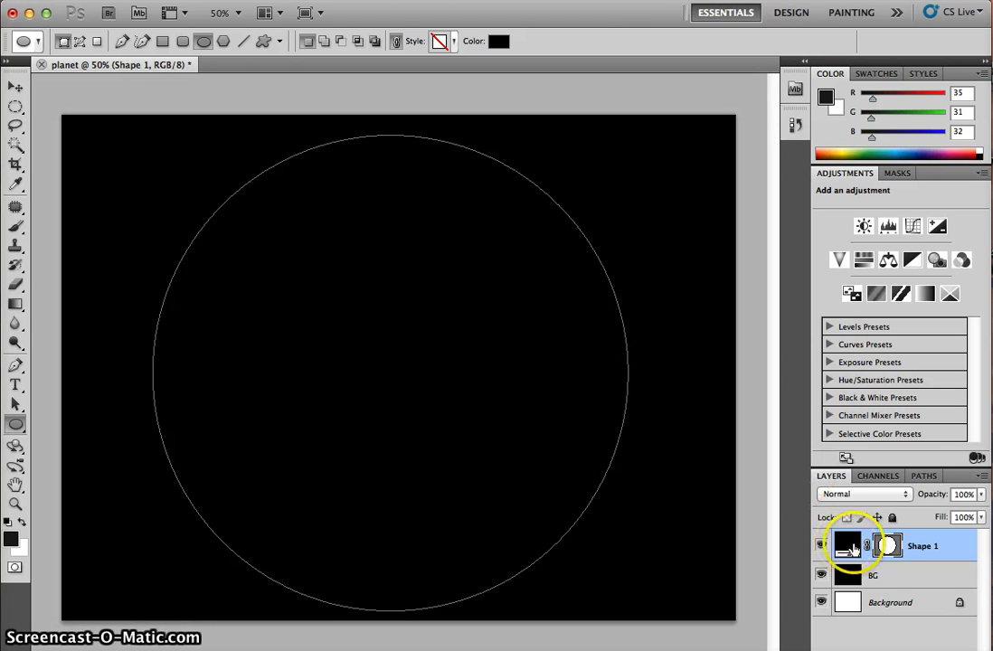
# Enable an Outer Glow layer style on the Shape 1 layer, keeping the dialog clear of the circle
pyautogui.click(918, 572)
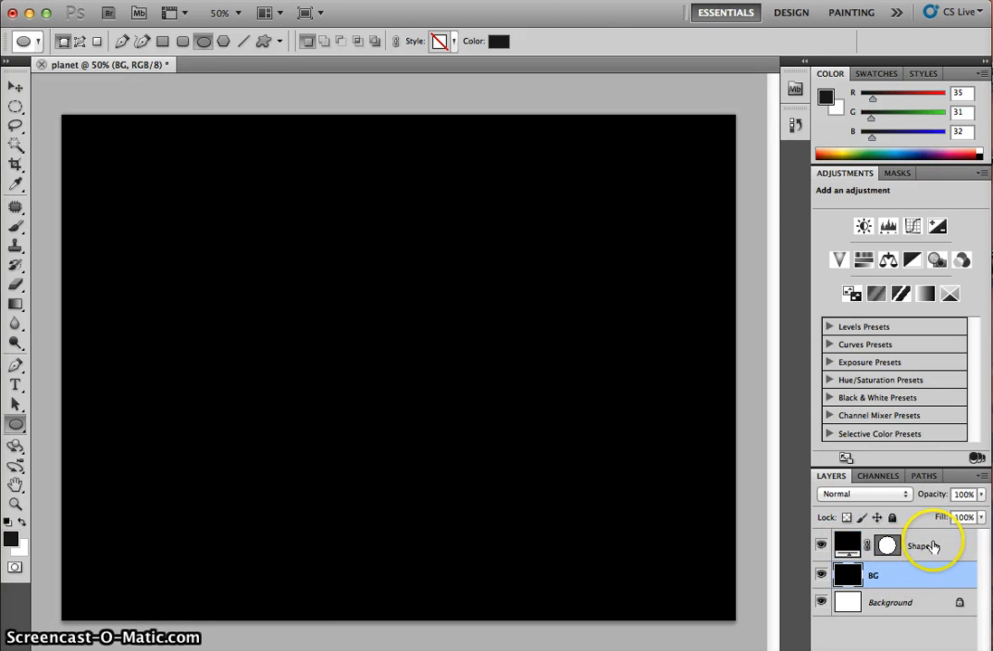
pyautogui.click(924, 545)
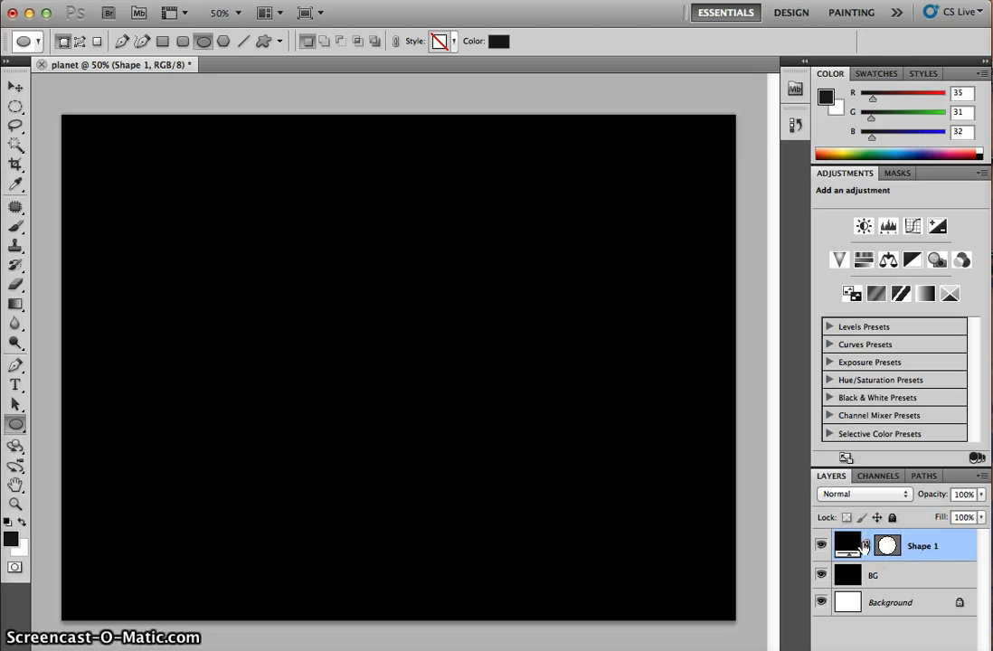
pyautogui.click(957, 543)
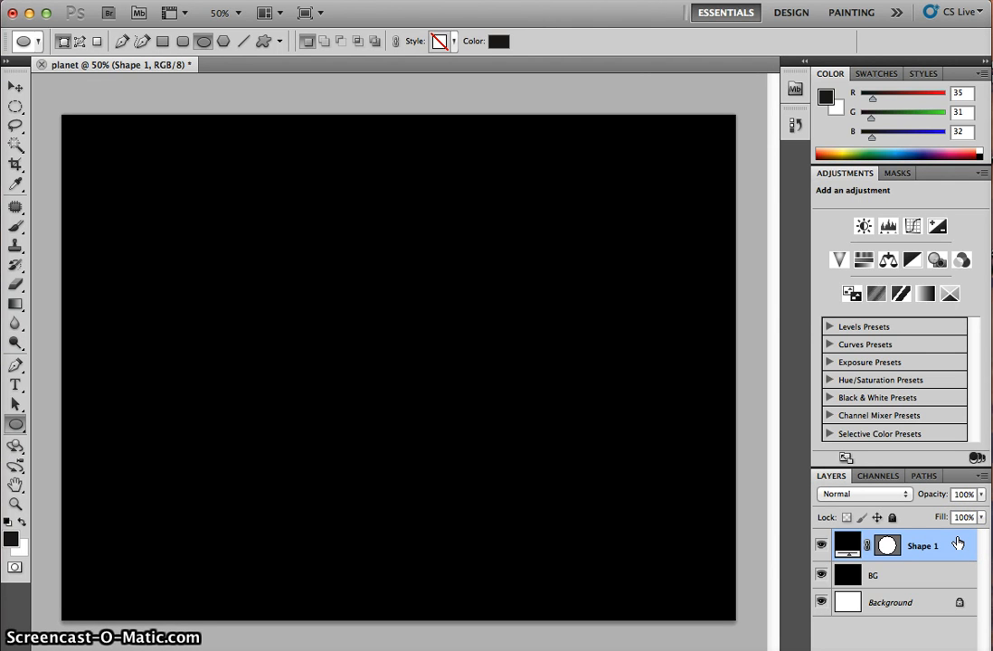
pyautogui.doubleClick(958, 543)
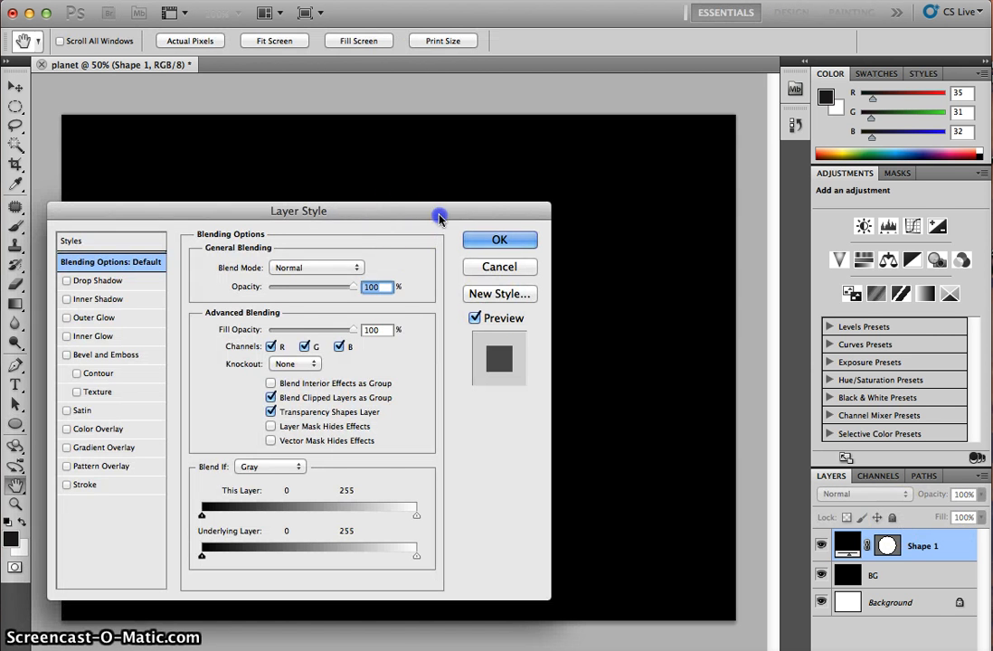
pyautogui.moveTo(403, 219); pyautogui.dragTo(767, 219)
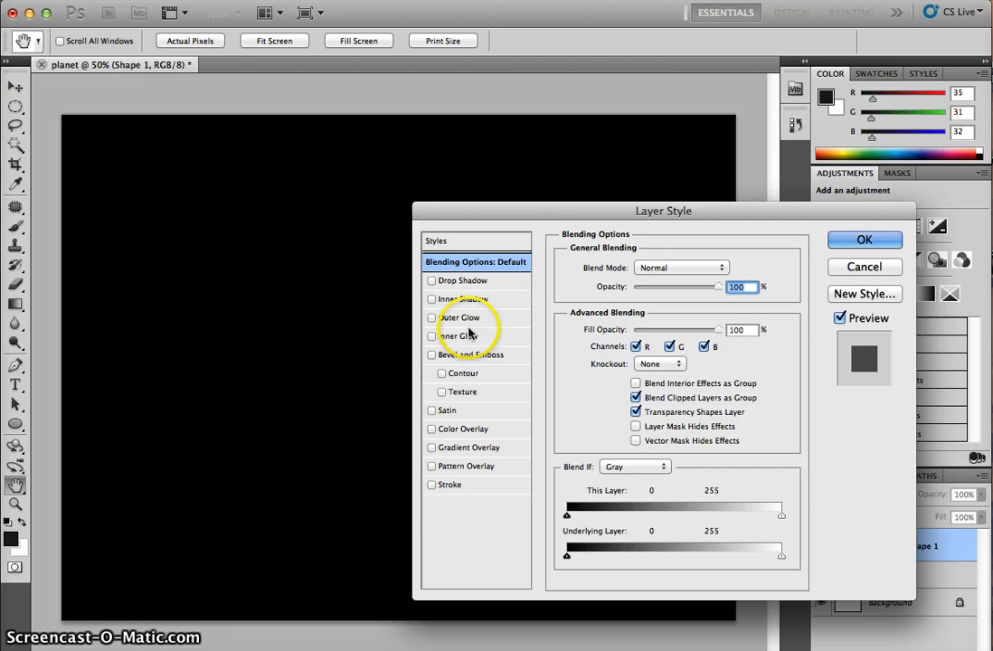
pyautogui.click(470, 318)
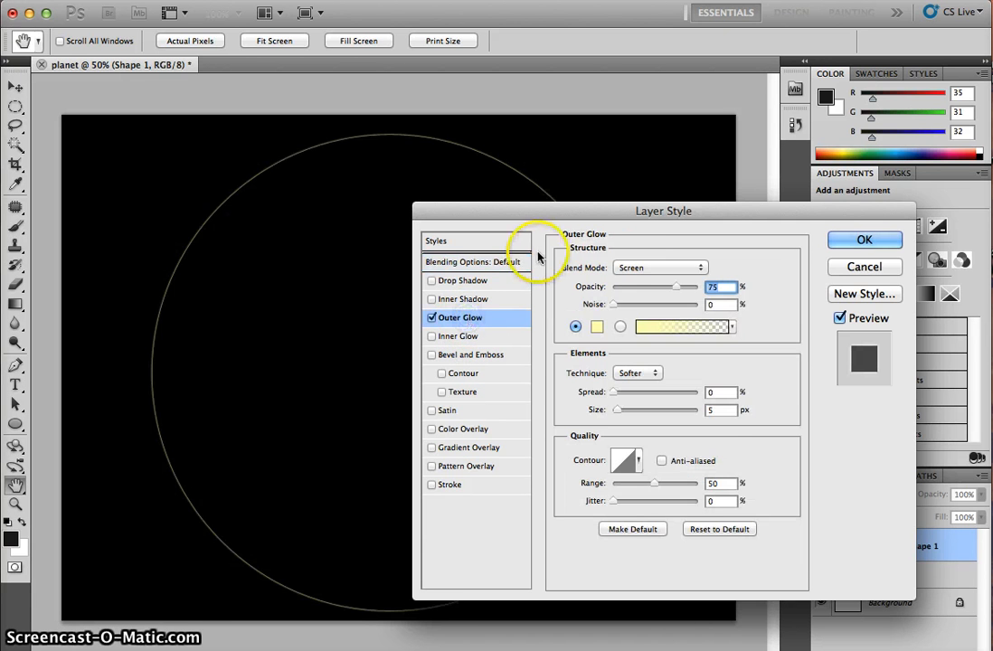
# Set the outer glow color to a light orange, #fdd486, after trying blue and red hues
pyautogui.click(596, 328)
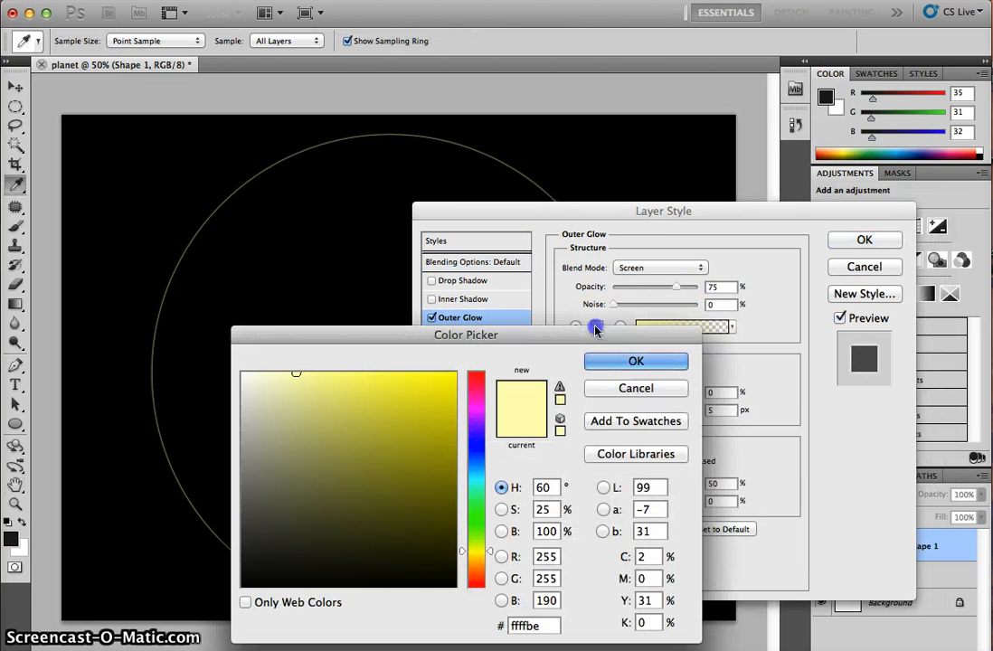
pyautogui.click(476, 443)
pyautogui.moveTo(476, 444); pyautogui.dragTo(480, 445)
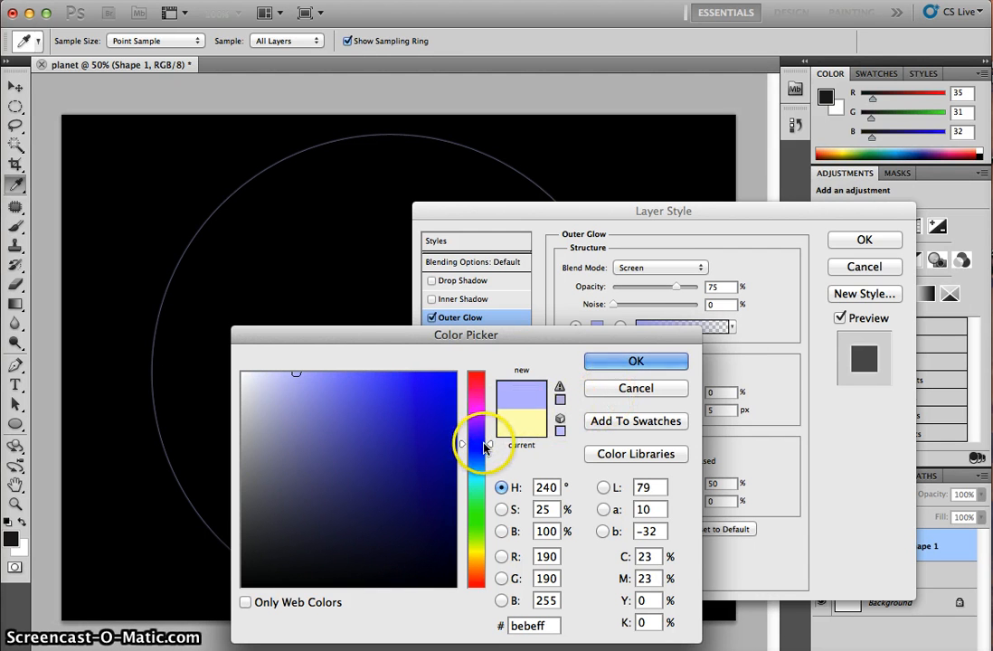
pyautogui.moveTo(484, 445); pyautogui.dragTo(482, 398)
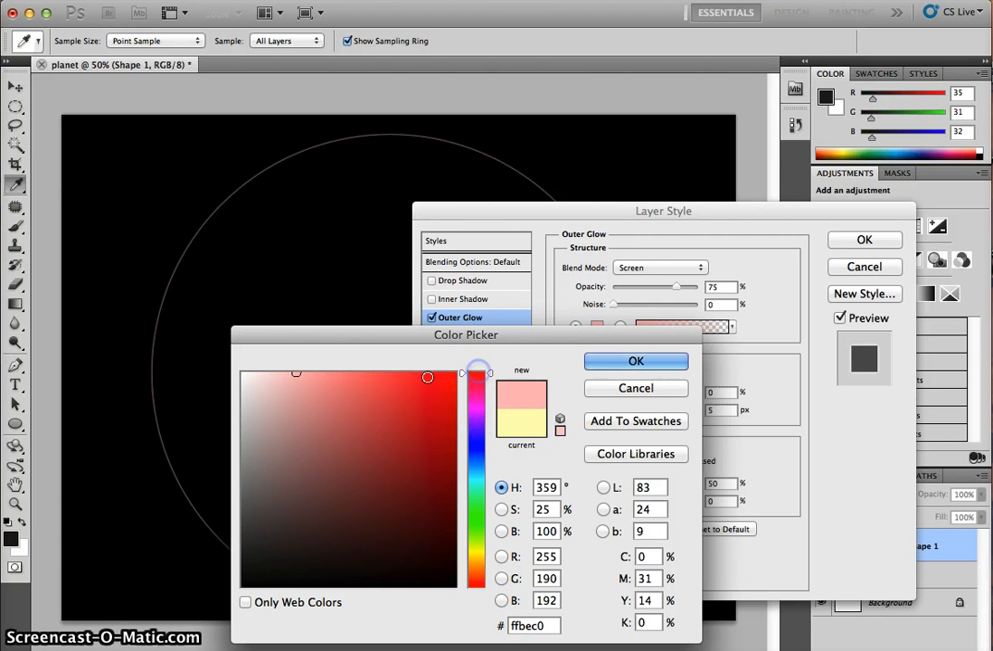
pyautogui.moveTo(426, 376)
pyautogui.mouseDown()
pyautogui.moveTo(359, 369)
pyautogui.moveTo(412, 376)
pyautogui.moveTo(405, 406)
pyautogui.moveTo(387, 414)
pyautogui.moveTo(383, 386)
pyautogui.mouseUp()
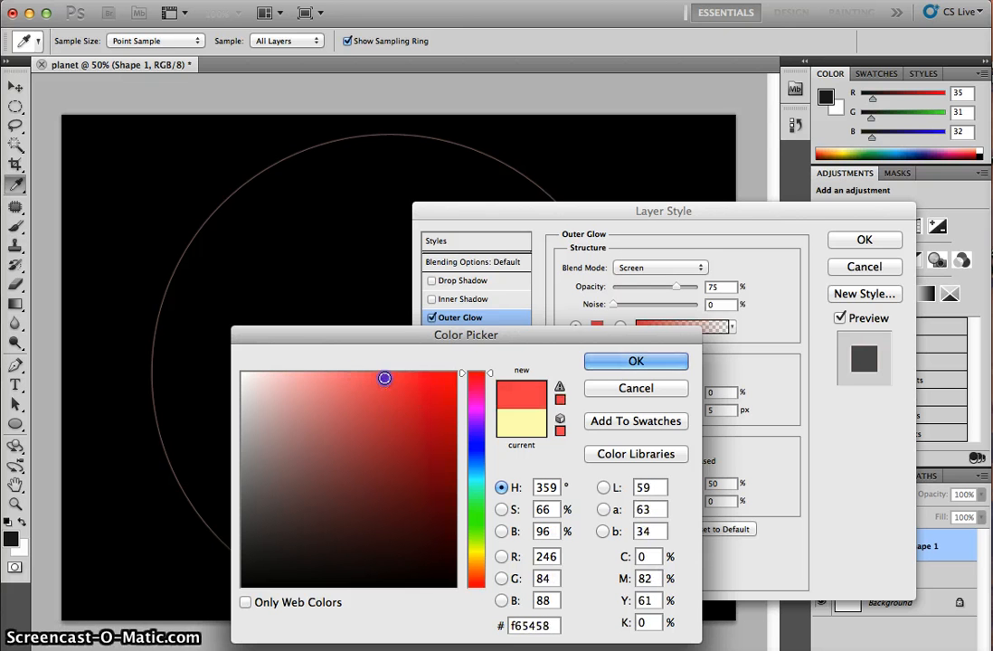
pyautogui.click(477, 437)
pyautogui.moveTo(478, 441); pyautogui.dragTo(474, 449)
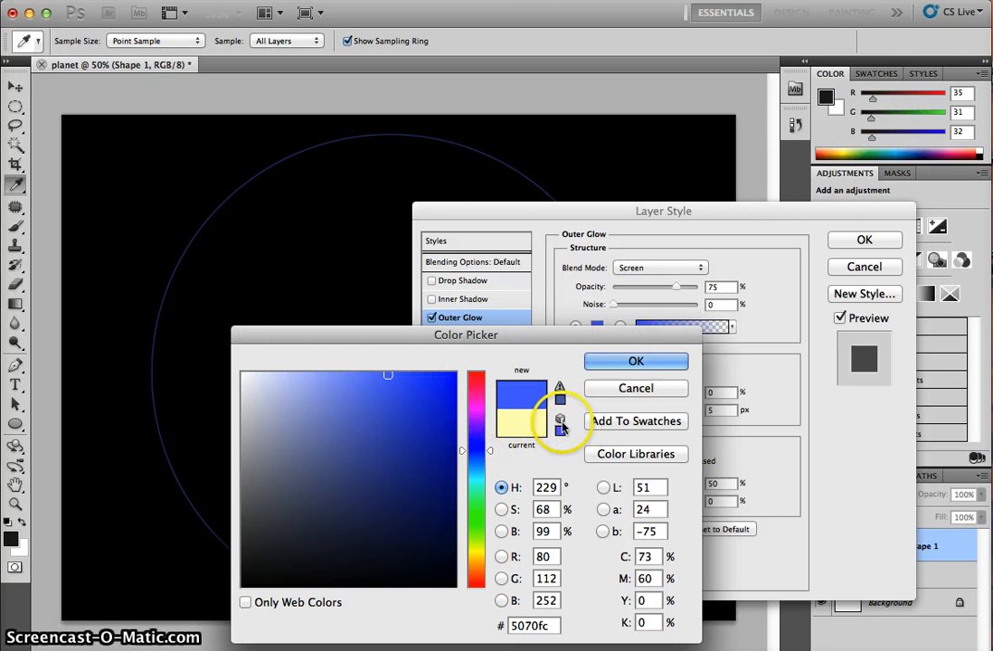
pyautogui.moveTo(479, 452); pyautogui.dragTo(483, 564)
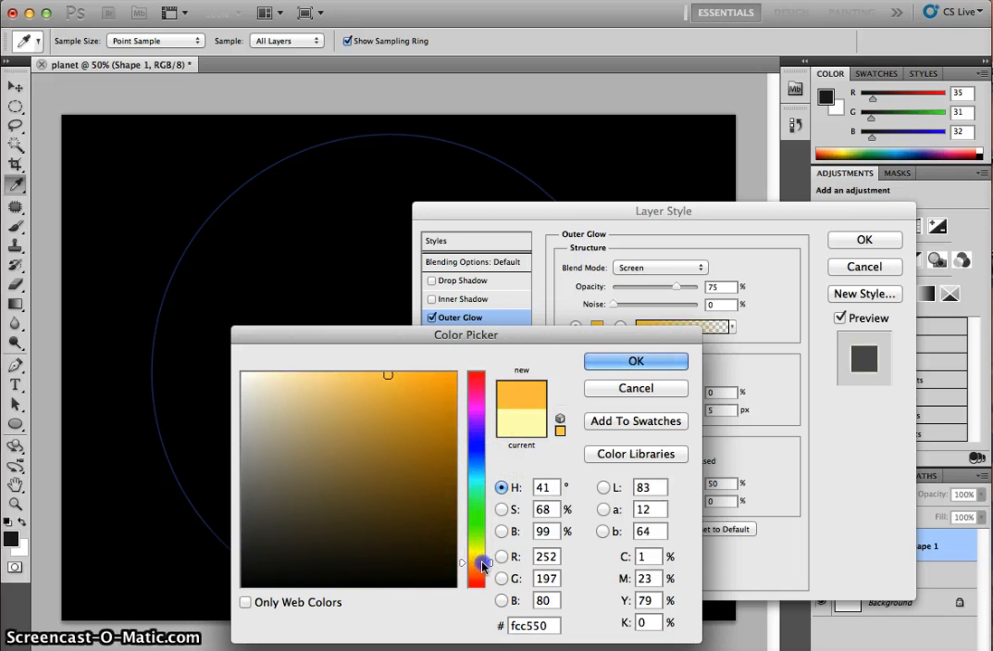
pyautogui.moveTo(417, 410)
pyautogui.mouseDown()
pyautogui.moveTo(423, 443)
pyautogui.moveTo(386, 399)
pyautogui.moveTo(386, 376)
pyautogui.moveTo(405, 369)
pyautogui.moveTo(386, 373)
pyautogui.moveTo(405, 381)
pyautogui.moveTo(341, 373)
pyautogui.mouseUp()
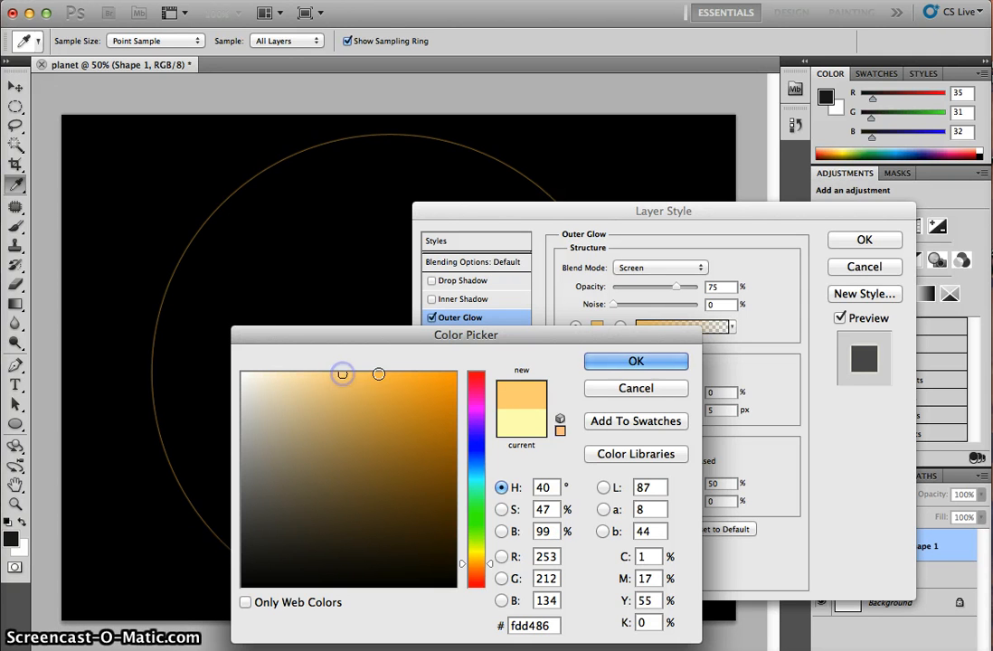
pyautogui.click(635, 364)
pyautogui.click(636, 365)
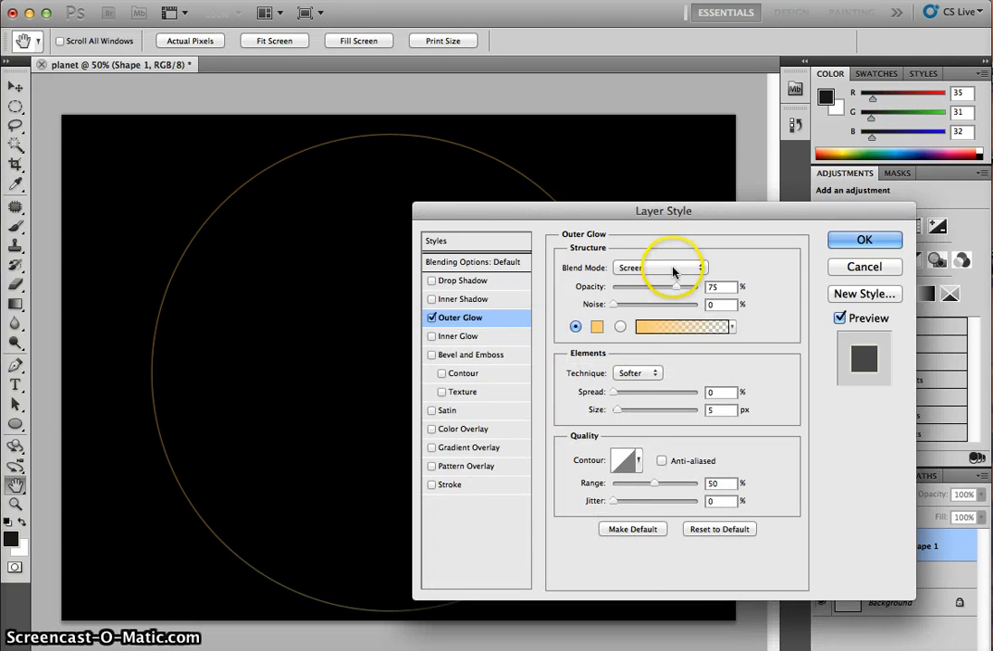
# Set the outer glow's blend mode to Linear Dodge (Add), its spread to 25% and its size to 29 px
pyautogui.click(672, 268)
pyautogui.moveTo(666, 268); pyautogui.dragTo(664, 290)
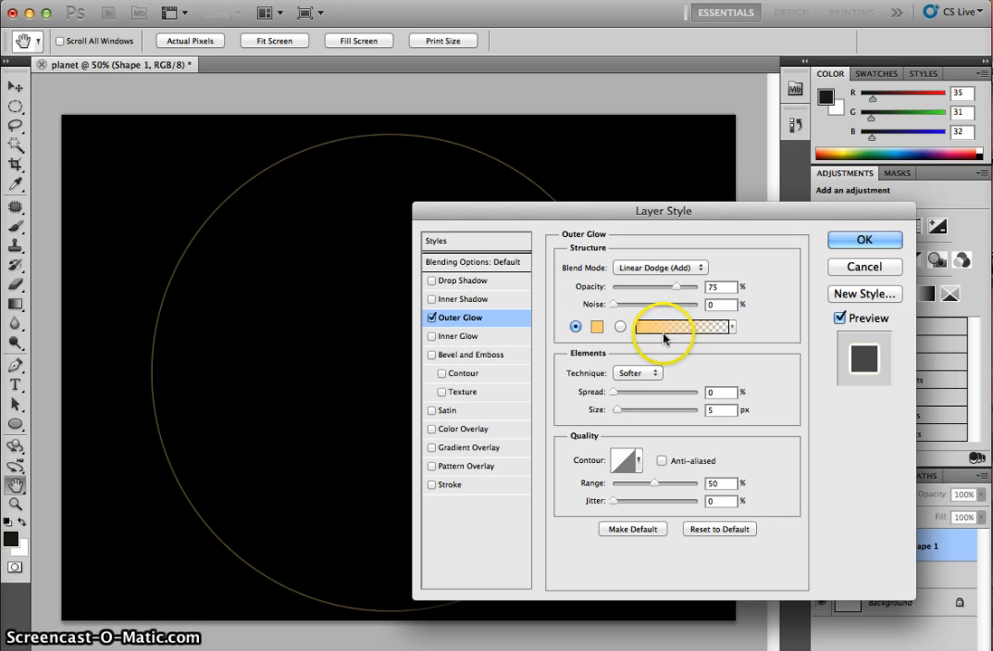
pyautogui.moveTo(611, 395); pyautogui.dragTo(643, 392)
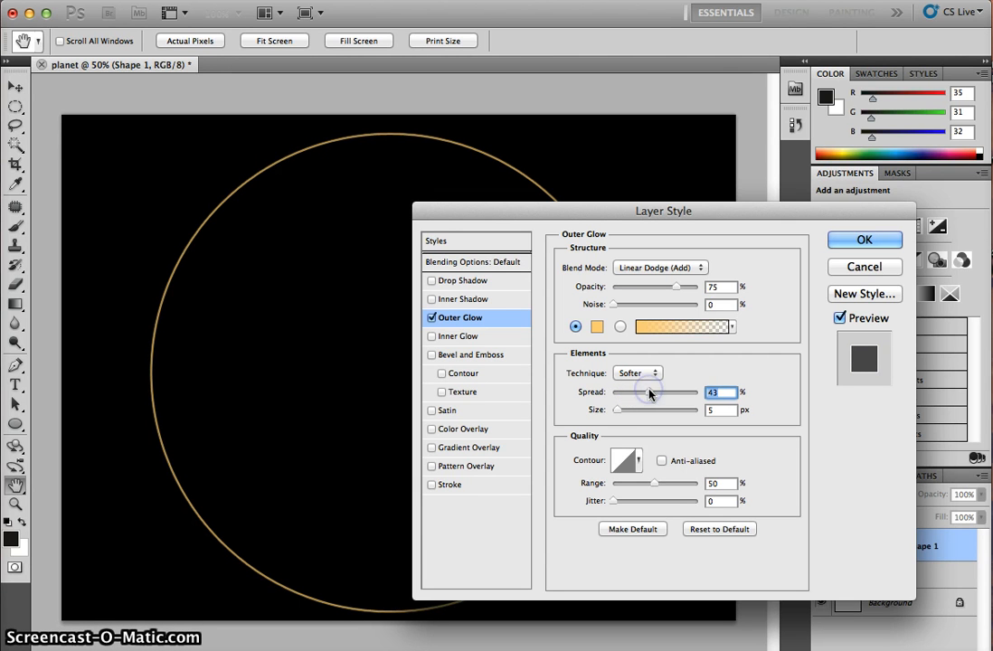
pyautogui.moveTo(617, 410); pyautogui.dragTo(638, 411)
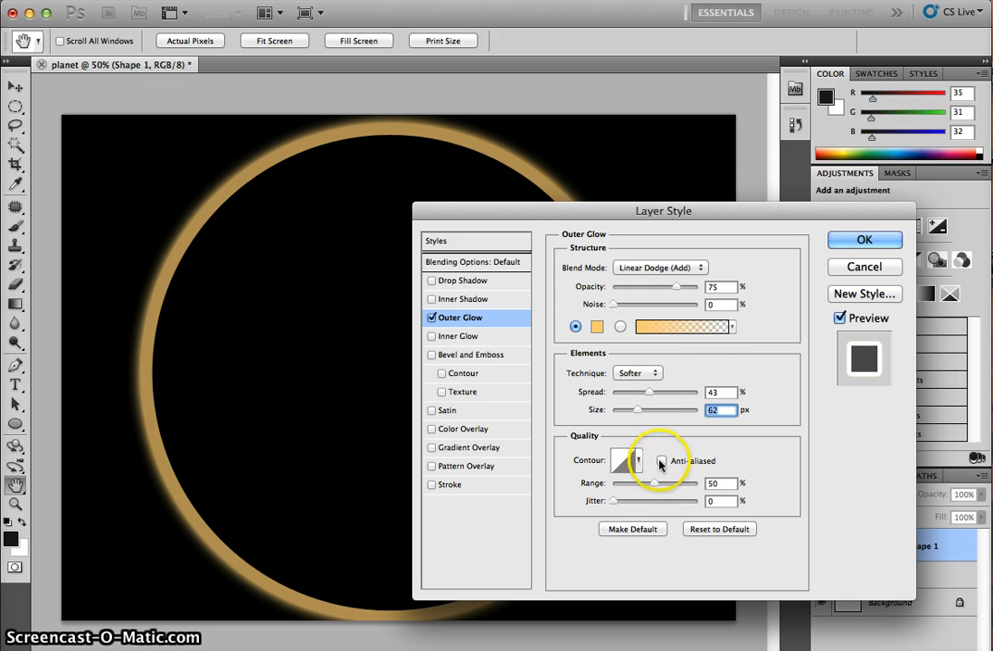
pyautogui.moveTo(651, 392); pyautogui.dragTo(627, 412)
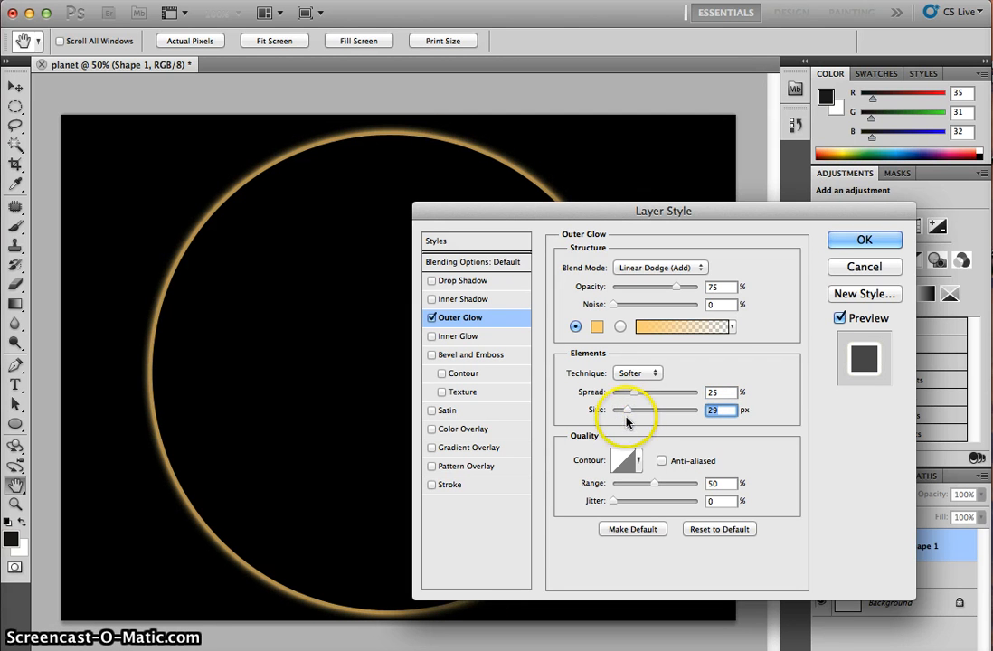
# Set the outer glow's spread to 41%, its size to 51 px and its range to about 87%
pyautogui.press('super+plus')
pyautogui.press('super+plus')
pyautogui.press('super+plus')
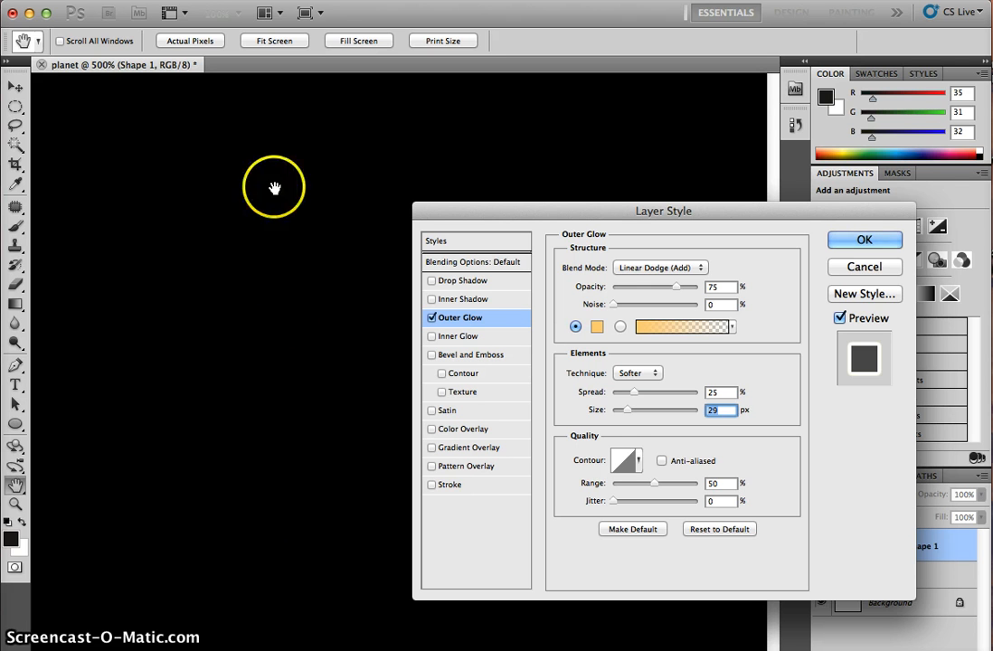
pyautogui.press('super+minus')
pyautogui.press('super+minus')
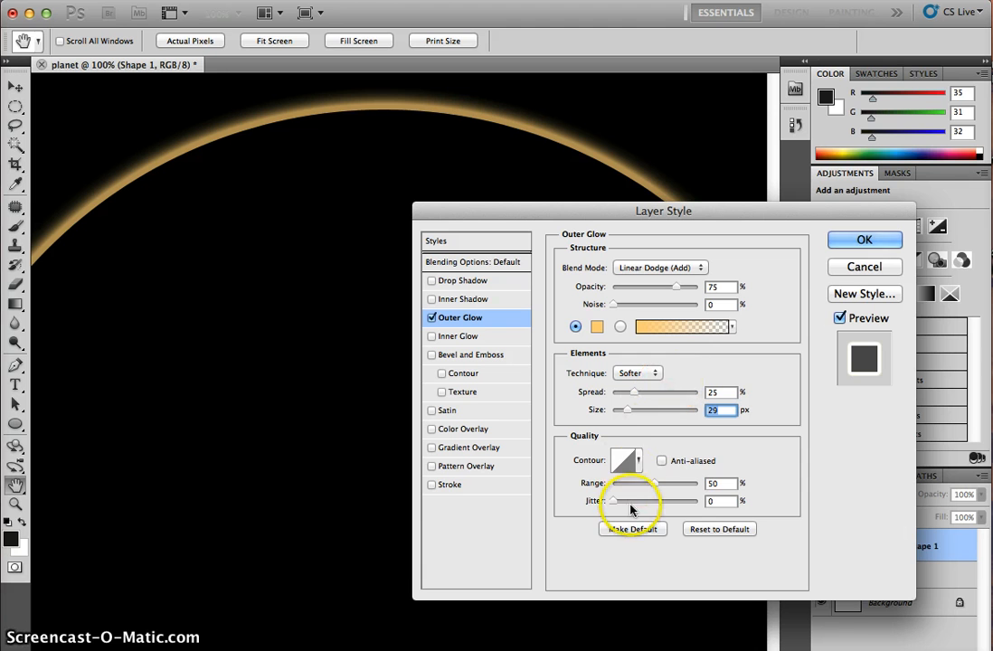
pyautogui.moveTo(657, 484)
pyautogui.mouseDown()
pyautogui.moveTo(666, 485)
pyautogui.moveTo(622, 486)
pyautogui.moveTo(667, 483)
pyautogui.mouseUp()
pyautogui.moveTo(567, 480); pyautogui.dragTo(545, 475)
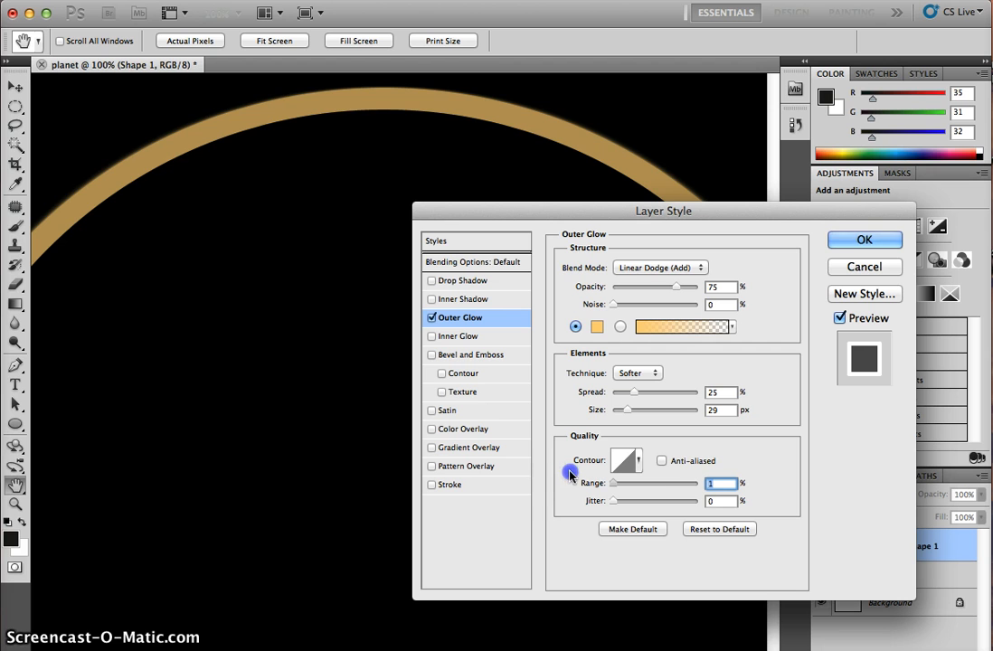
pyautogui.moveTo(589, 477); pyautogui.dragTo(665, 486)
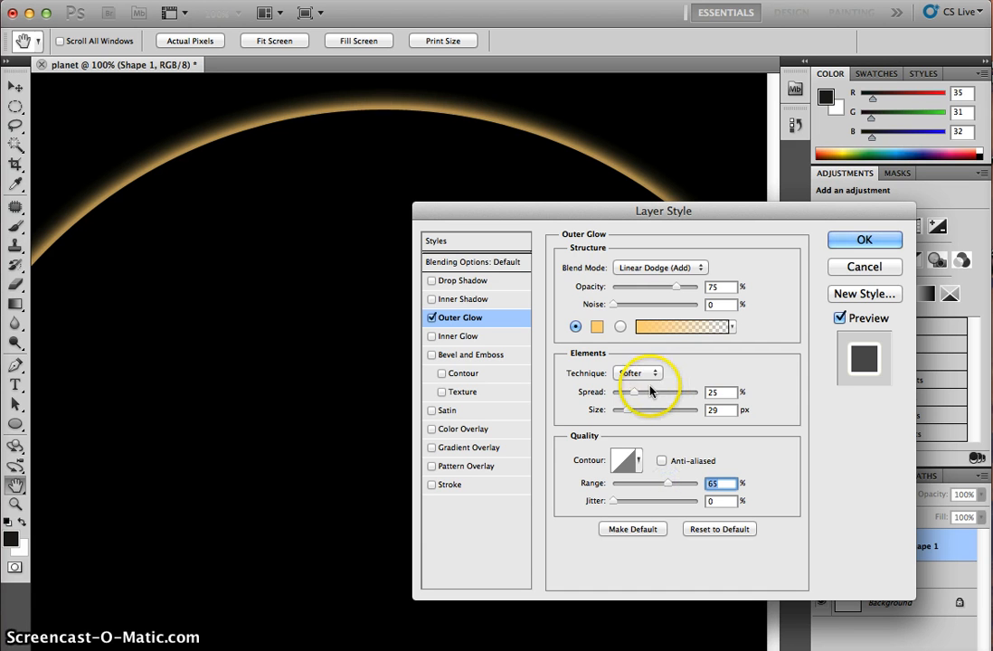
pyautogui.moveTo(638, 394)
pyautogui.mouseDown()
pyautogui.moveTo(648, 394)
pyautogui.moveTo(631, 411)
pyautogui.mouseUp()
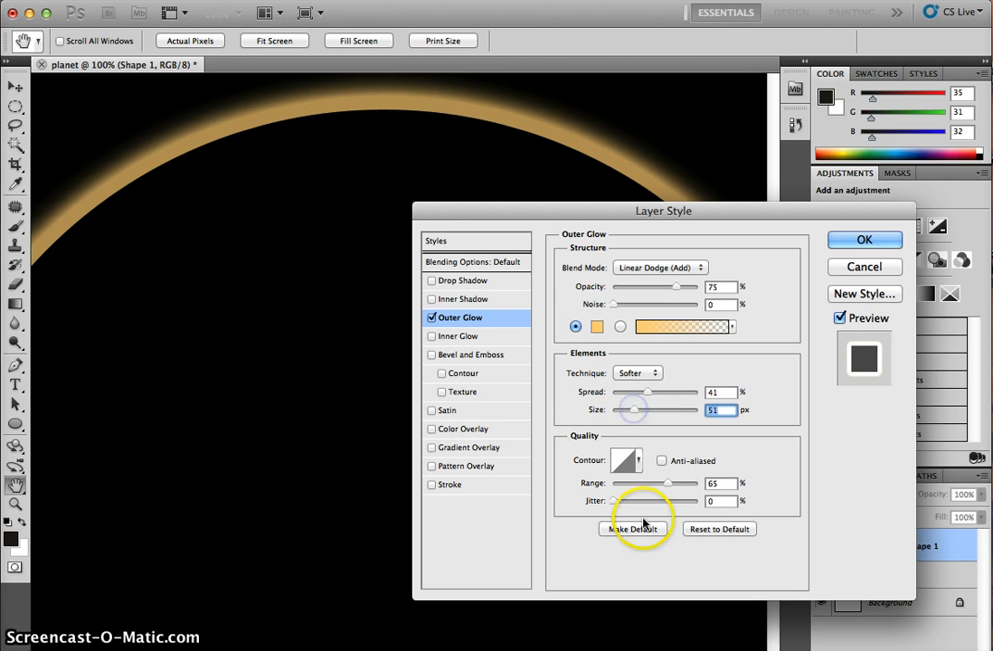
pyautogui.moveTo(669, 486); pyautogui.dragTo(684, 485)
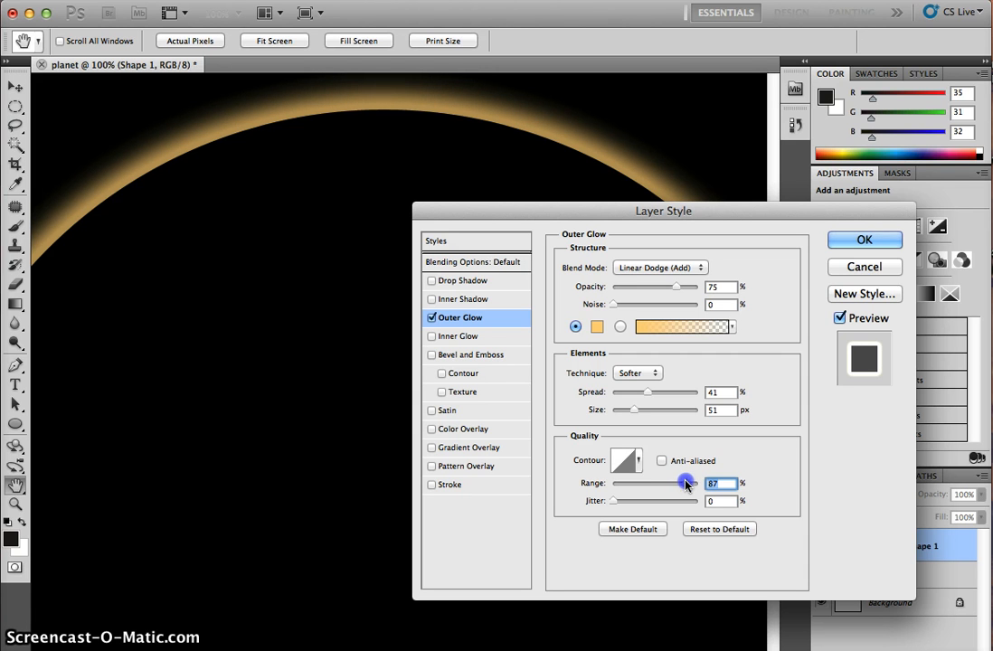
# Enable an Inner Glow on the circle with blend mode Linear Dodge (Add) and orange-yellow color #fdc721
pyautogui.click(461, 336)
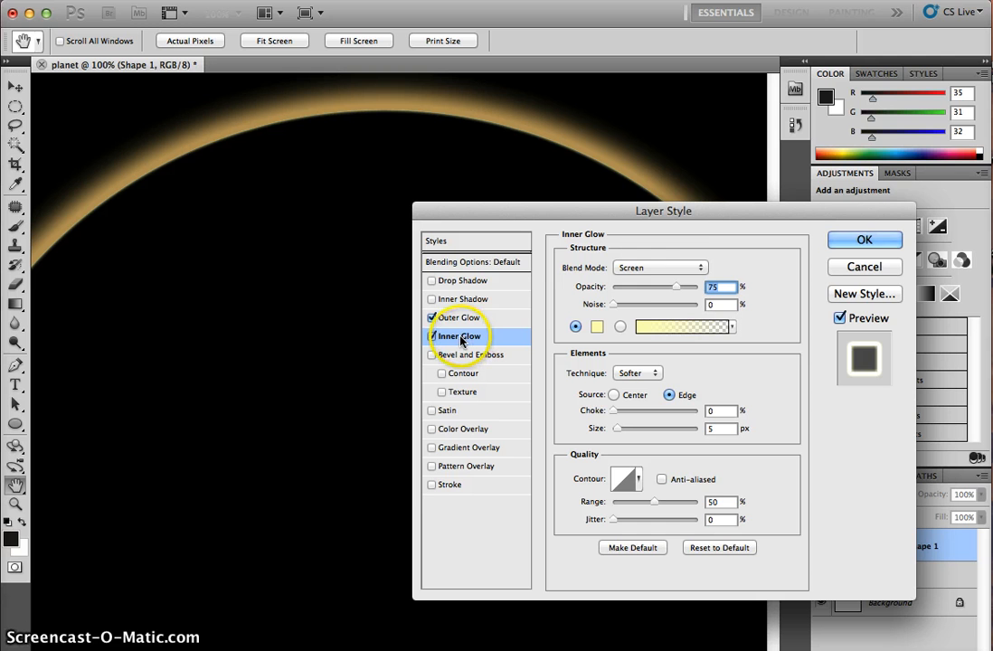
pyautogui.click(678, 268)
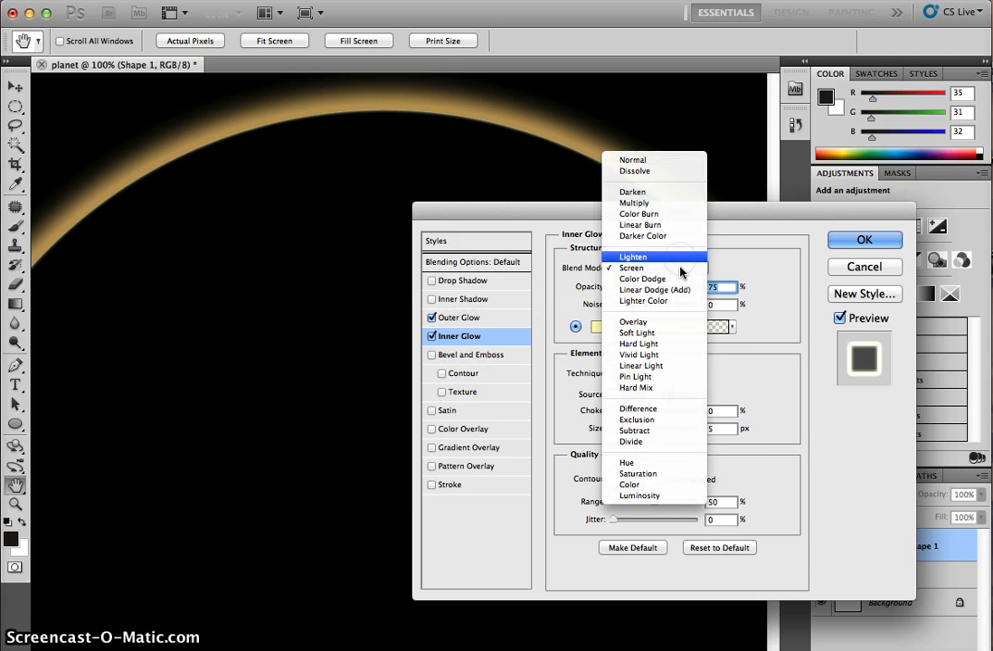
pyautogui.click(653, 289)
pyautogui.click(596, 329)
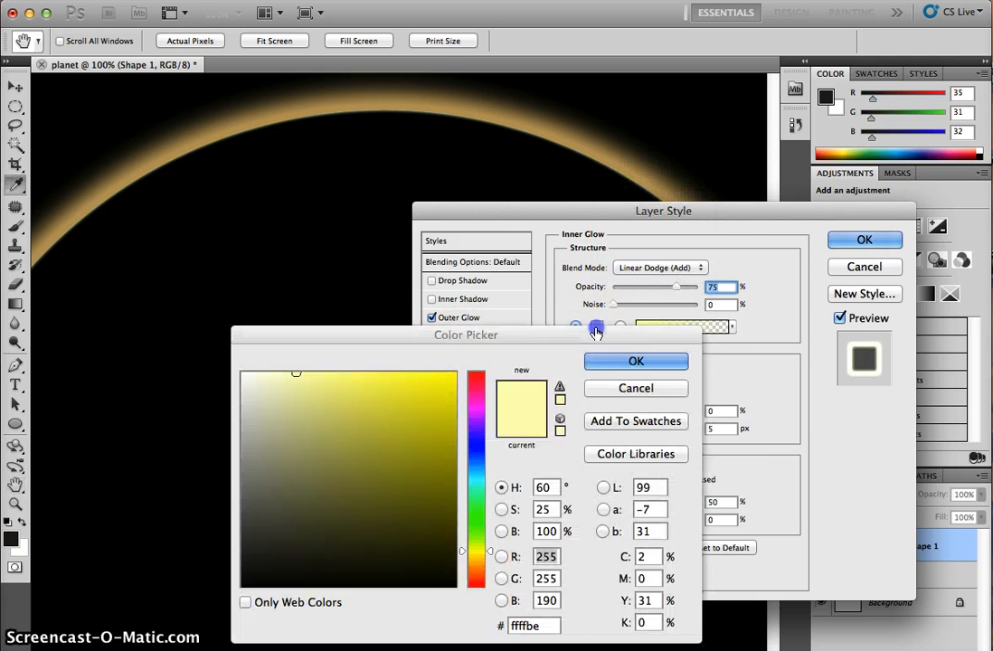
pyautogui.moveTo(378, 393); pyautogui.dragTo(331, 375)
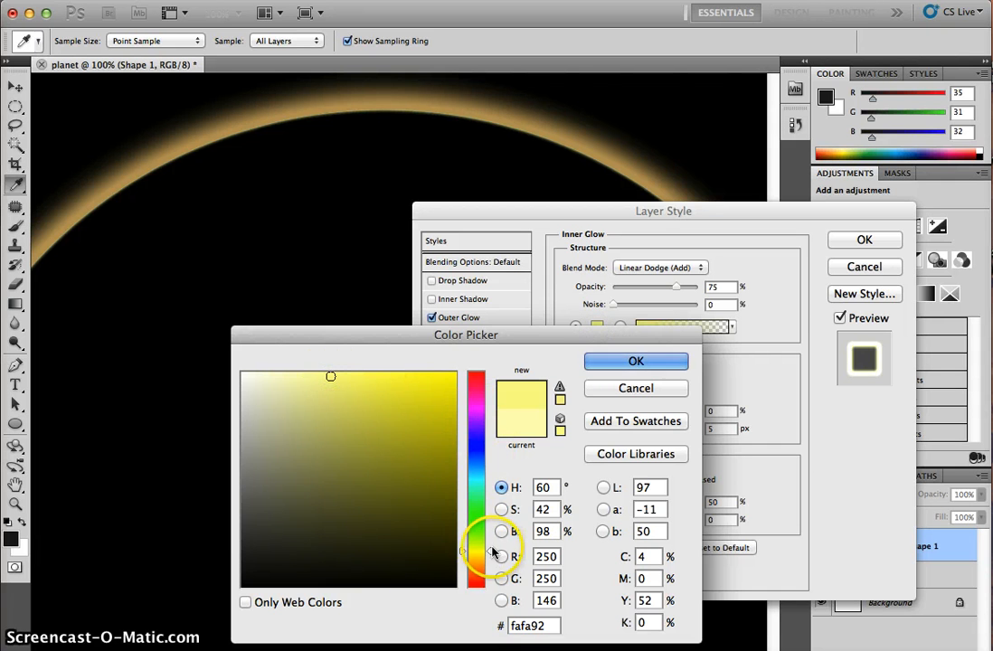
pyautogui.moveTo(492, 552); pyautogui.dragTo(490, 560)
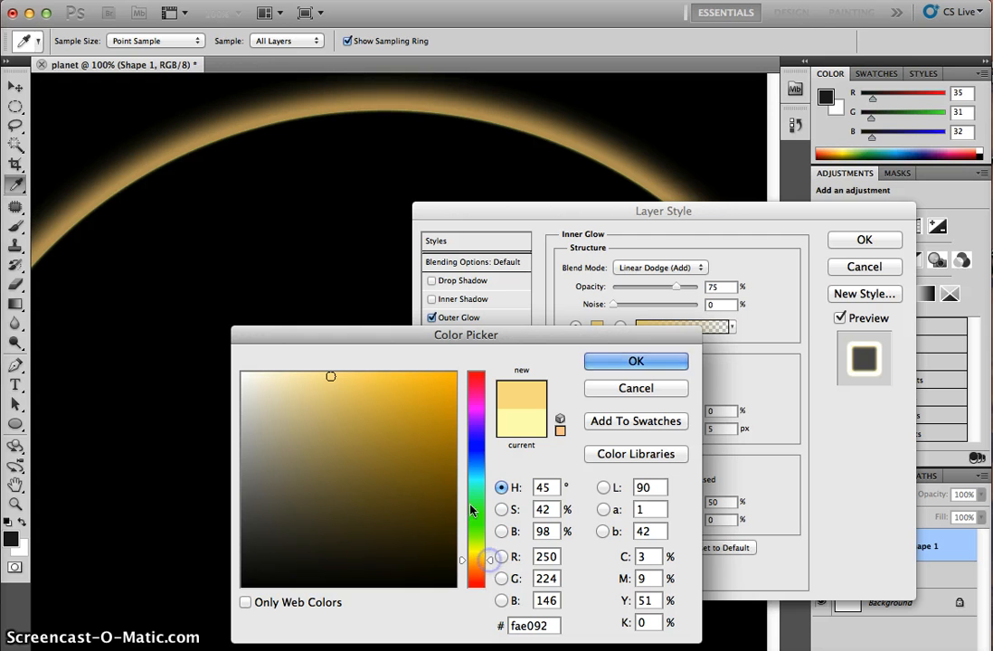
pyautogui.moveTo(392, 372); pyautogui.dragTo(428, 374)
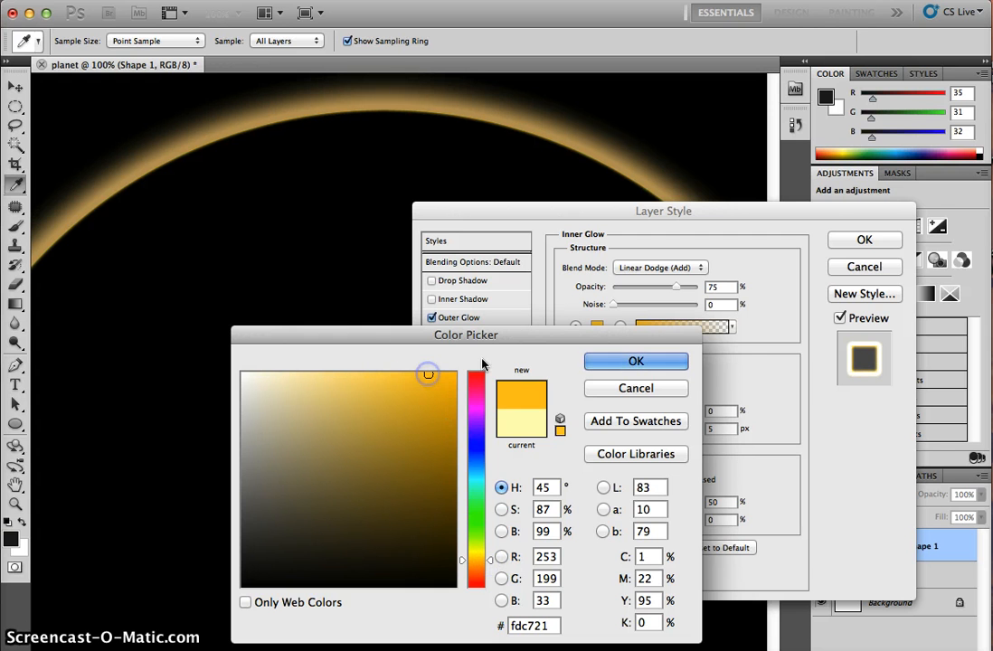
pyautogui.click(612, 361)
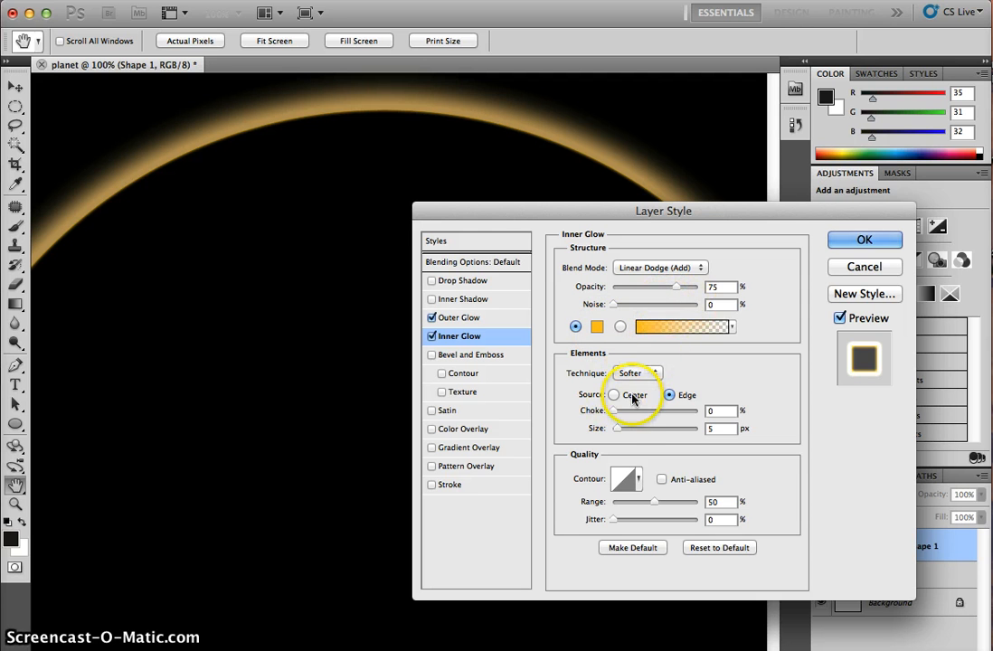
# Set the inner glow's size to 62 px and its range to 64%
pyautogui.moveTo(615, 428); pyautogui.dragTo(619, 430)
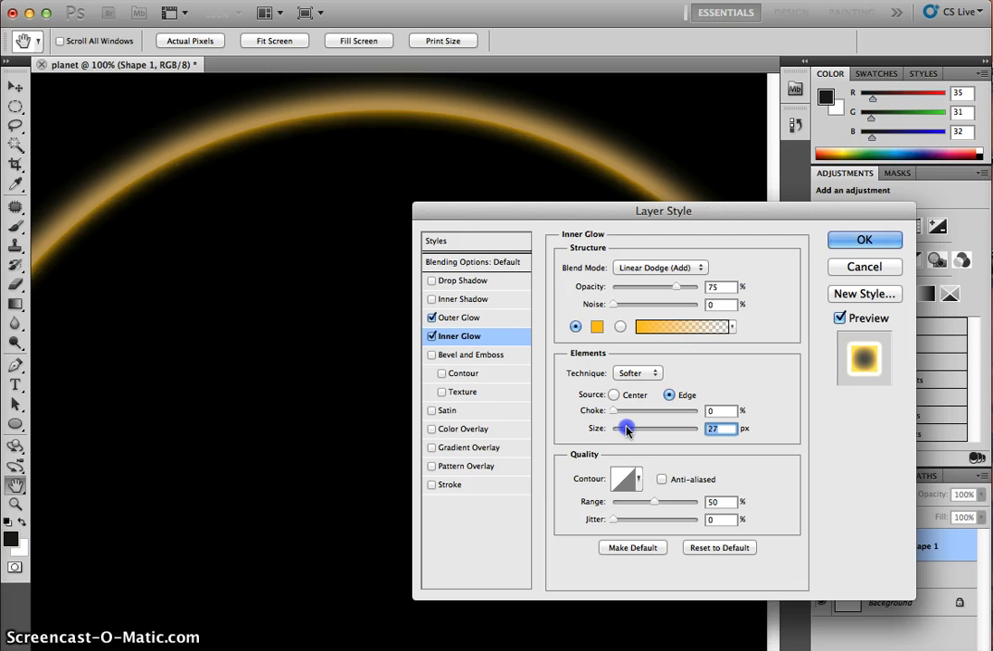
pyautogui.moveTo(626, 430); pyautogui.dragTo(637, 430)
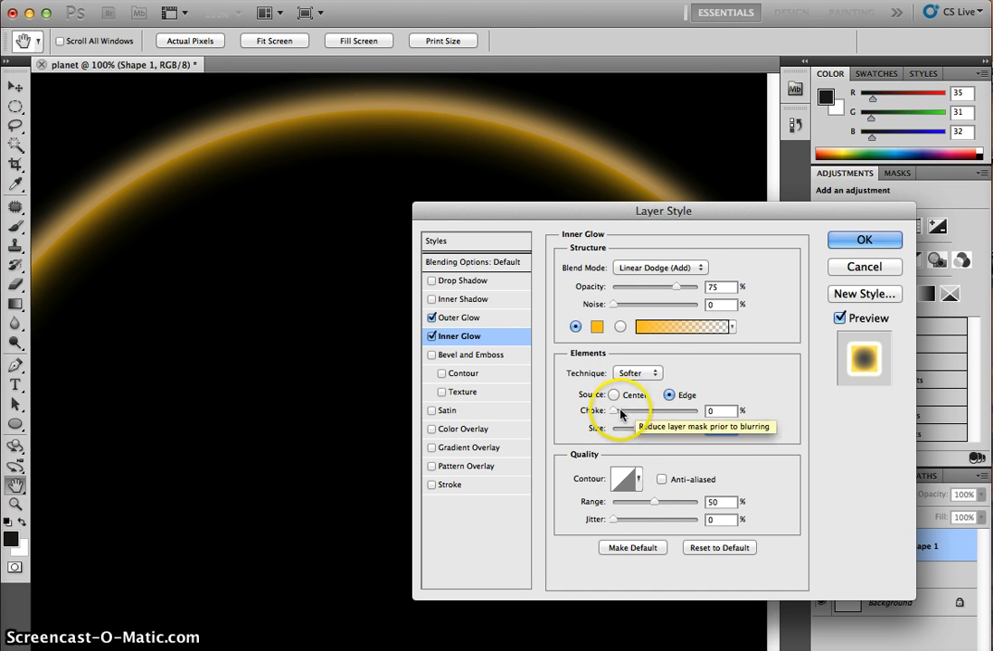
pyautogui.moveTo(656, 504); pyautogui.dragTo(667, 505)
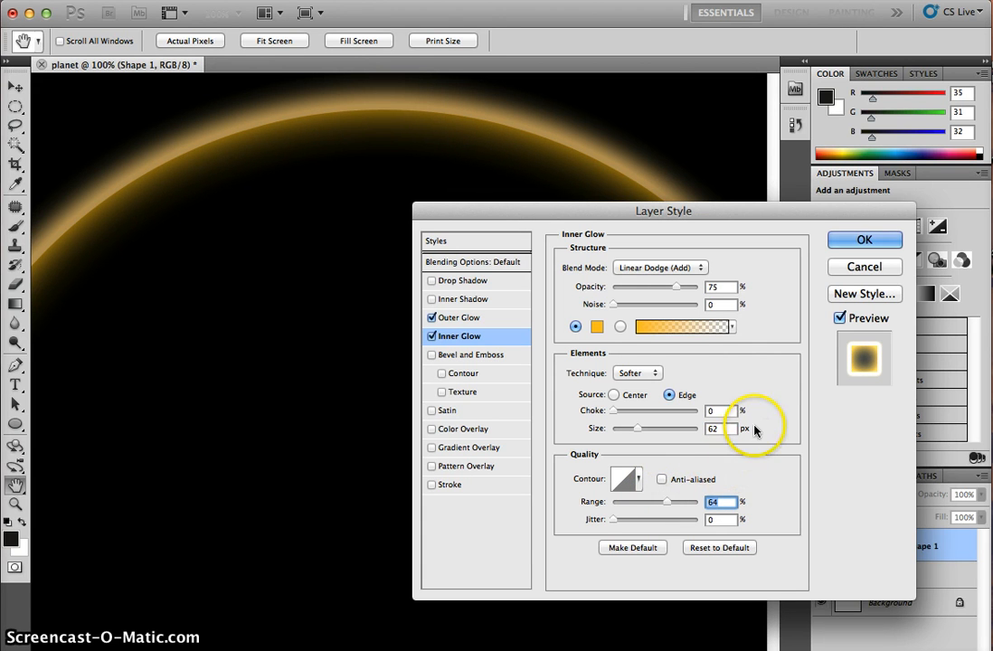
# Enable a Color Overlay on the circle and set its color to black, #000000
pyautogui.click(467, 428)
pyautogui.click(726, 268)
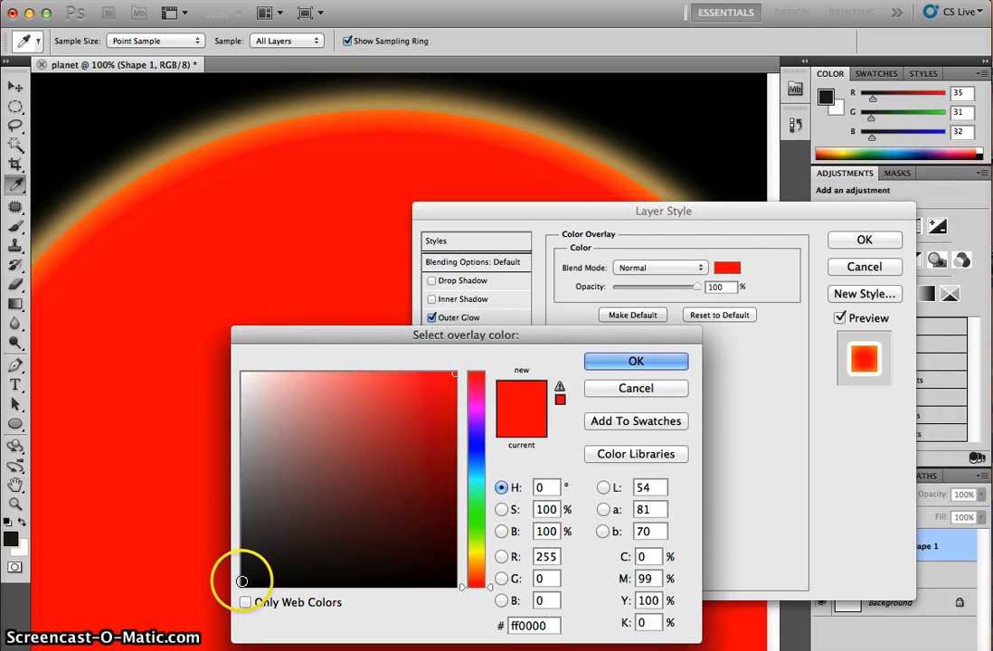
pyautogui.click(243, 580)
pyautogui.click(560, 423)
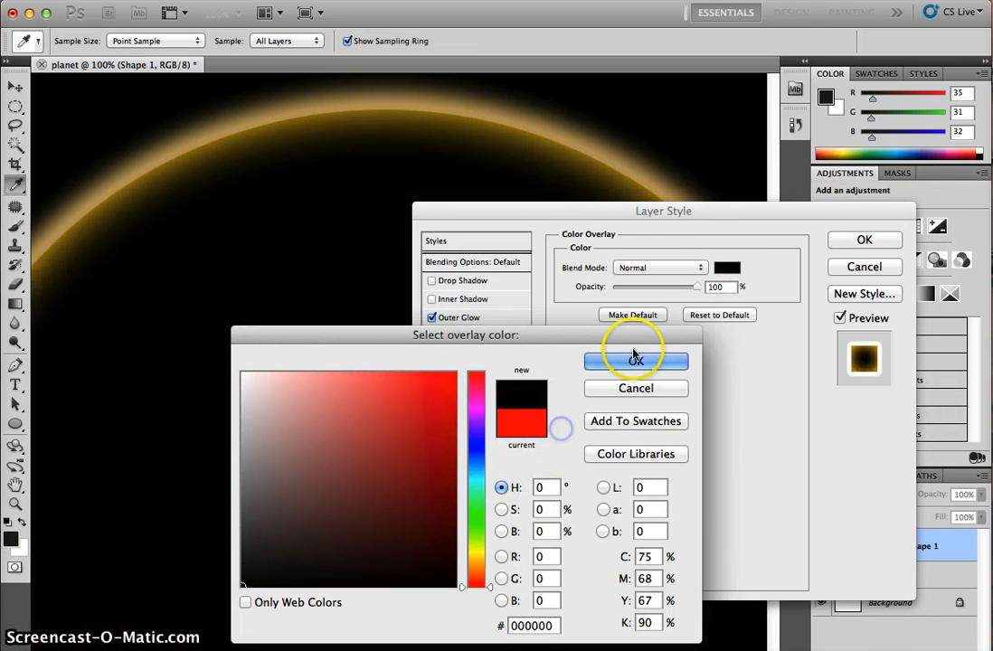
pyautogui.click(636, 360)
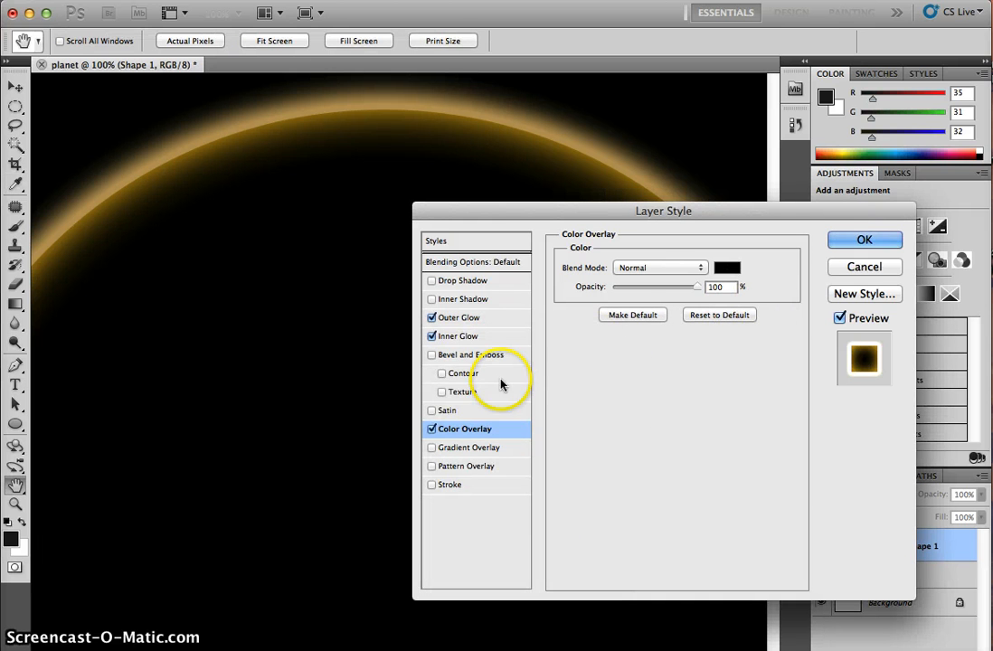
# Enable an Inner Shadow on the circle and set its shadow color to bright yellow
pyautogui.click(460, 304)
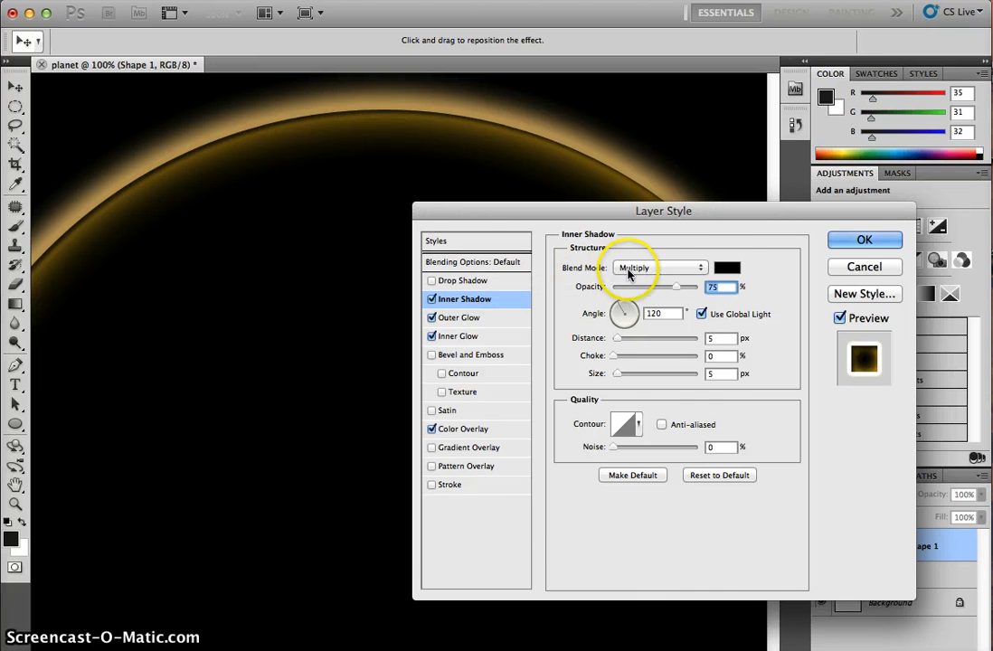
pyautogui.click(724, 269)
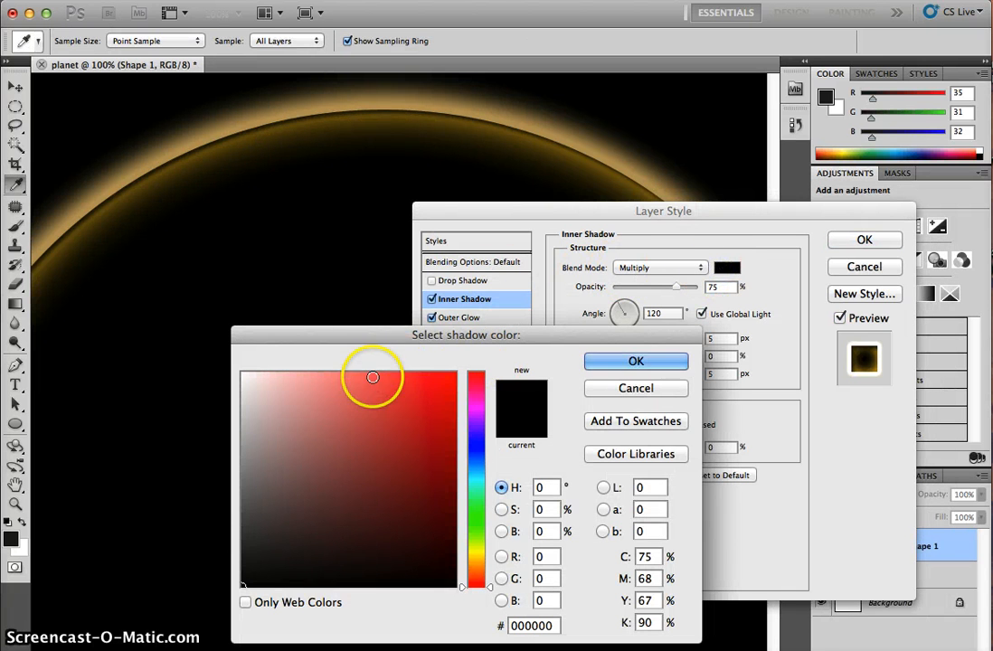
pyautogui.moveTo(488, 585); pyautogui.dragTo(488, 535)
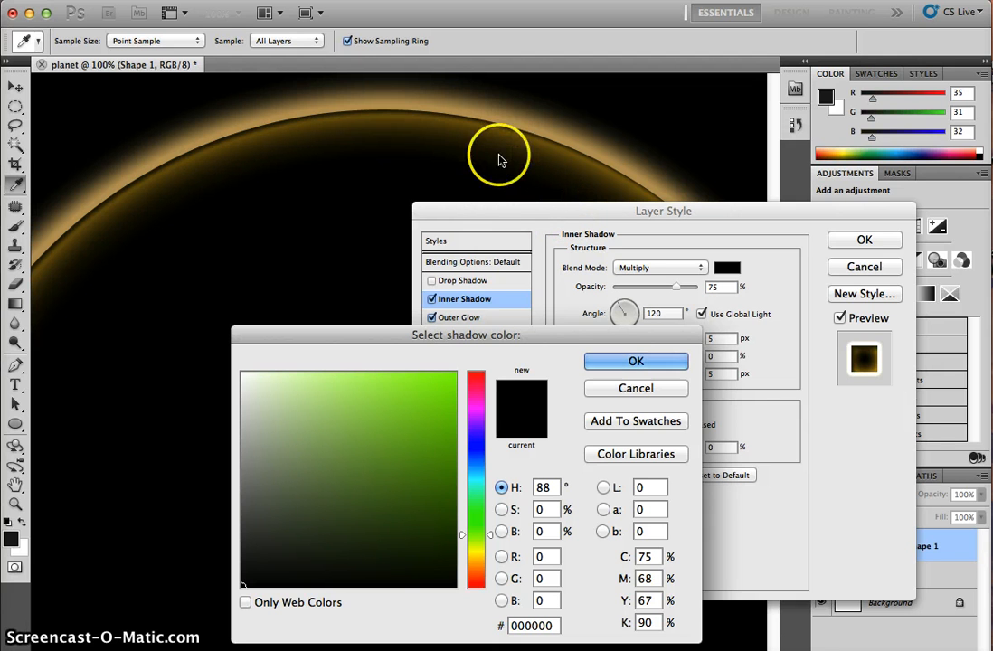
pyautogui.click(496, 120)
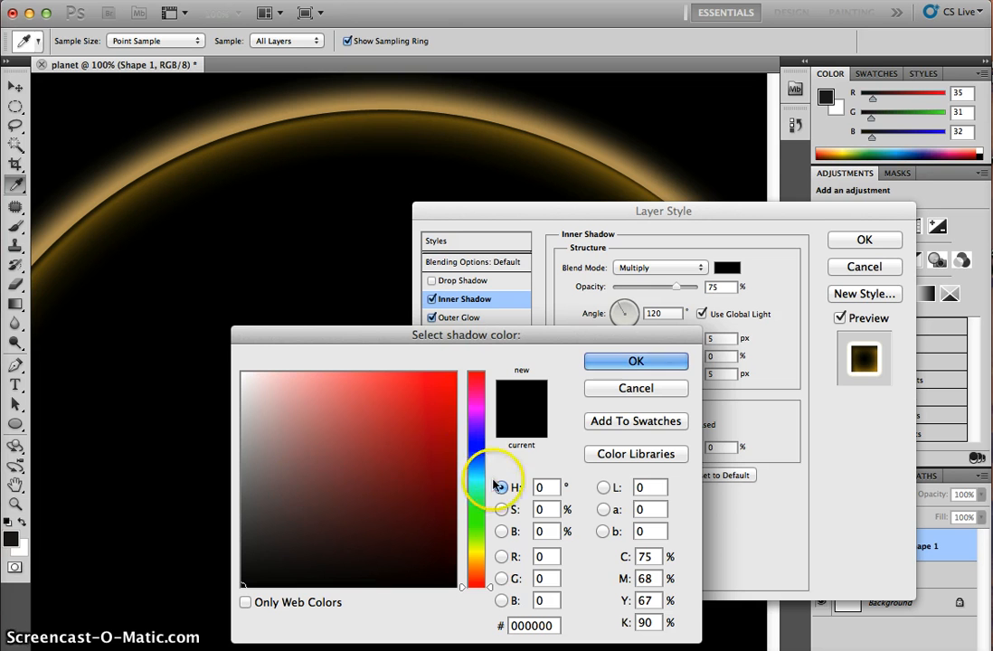
pyautogui.moveTo(474, 580); pyautogui.dragTo(488, 556)
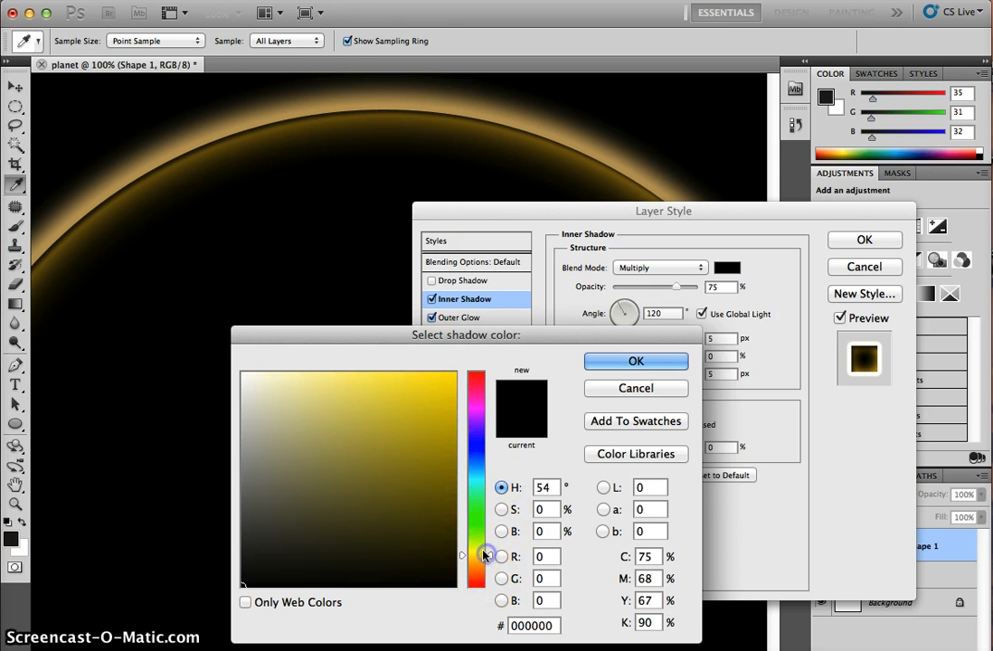
pyautogui.moveTo(408, 385); pyautogui.dragTo(452, 377)
pyautogui.moveTo(491, 556); pyautogui.dragTo(491, 551)
pyautogui.click(636, 362)
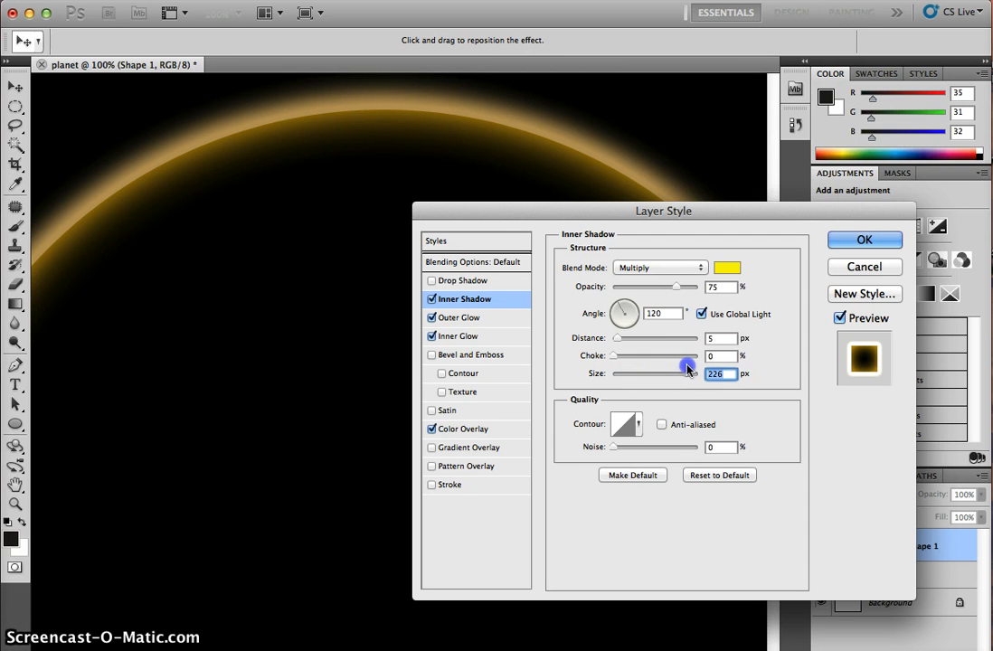
# Set the inner shadow's blend mode to Linear Dodge (Add) and its size to 8 px
pyautogui.moveTo(664, 378); pyautogui.dragTo(661, 378)
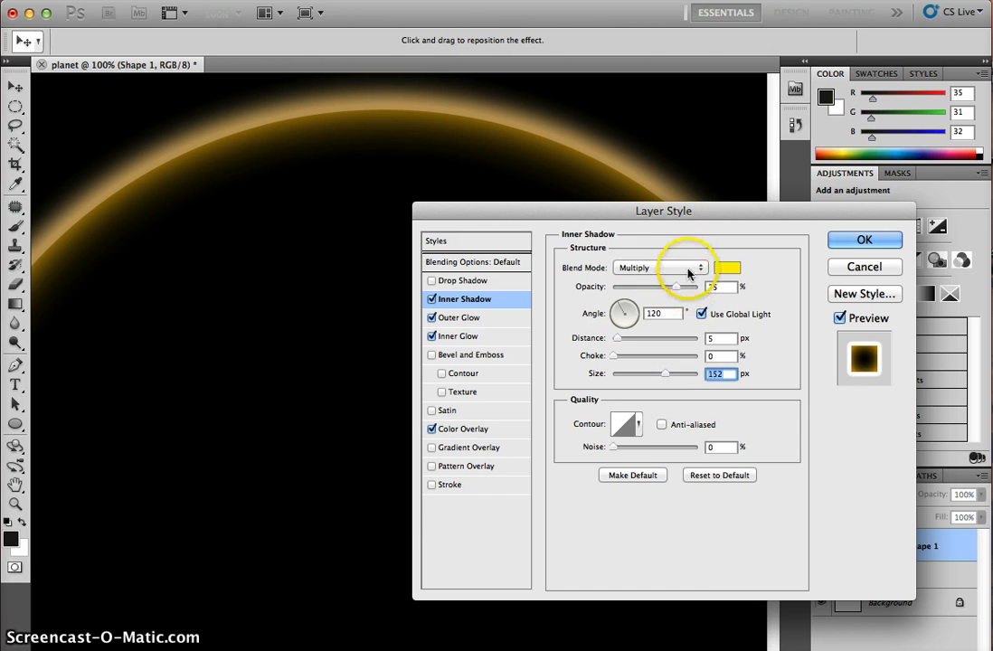
pyautogui.click(689, 265)
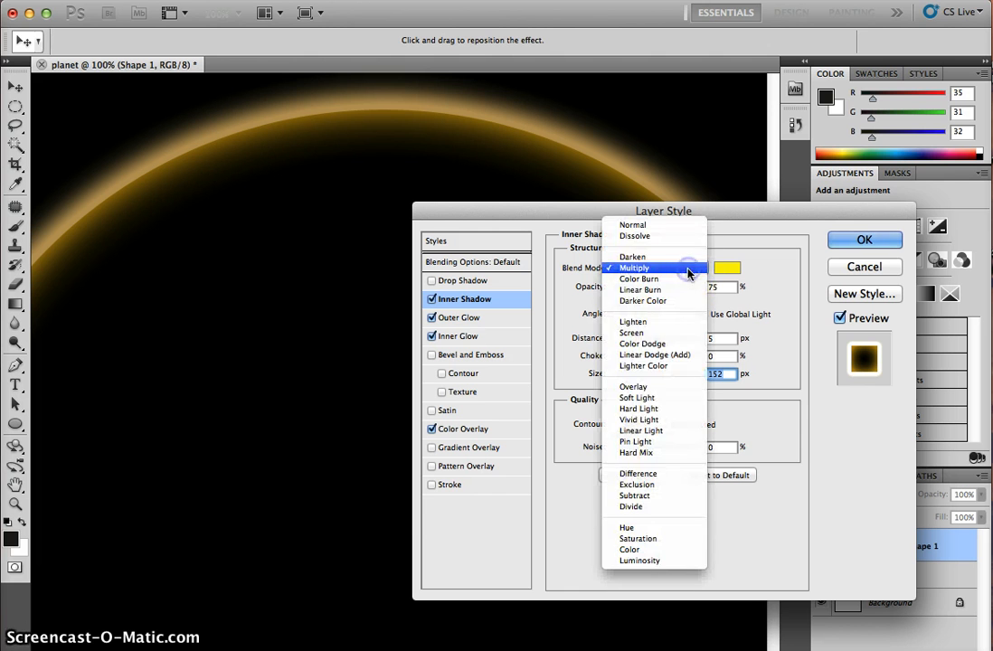
pyautogui.click(657, 356)
pyautogui.click(666, 375)
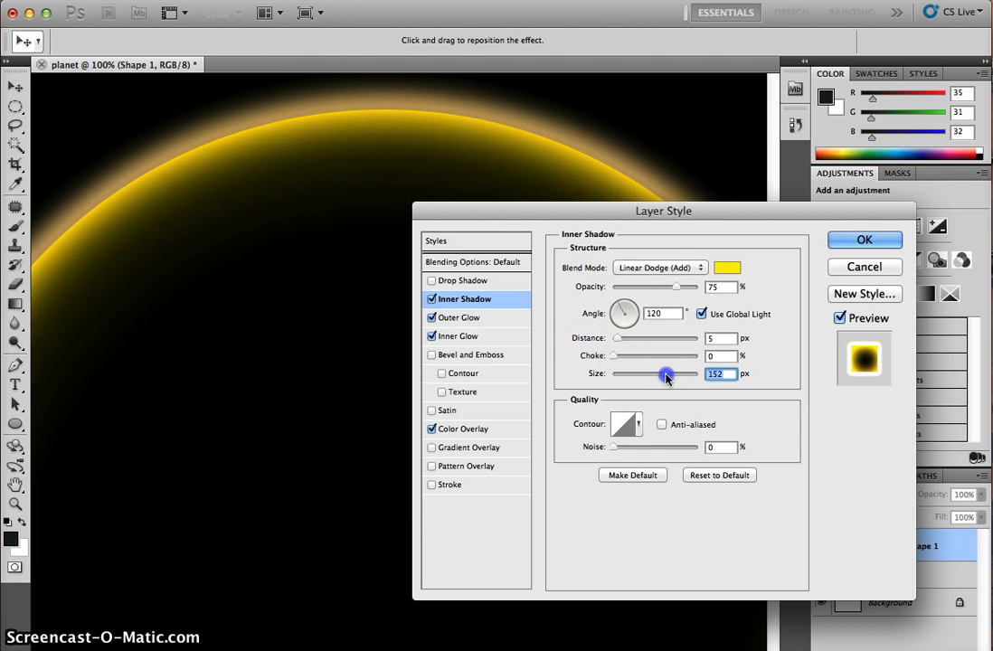
pyautogui.moveTo(647, 379); pyautogui.dragTo(644, 381)
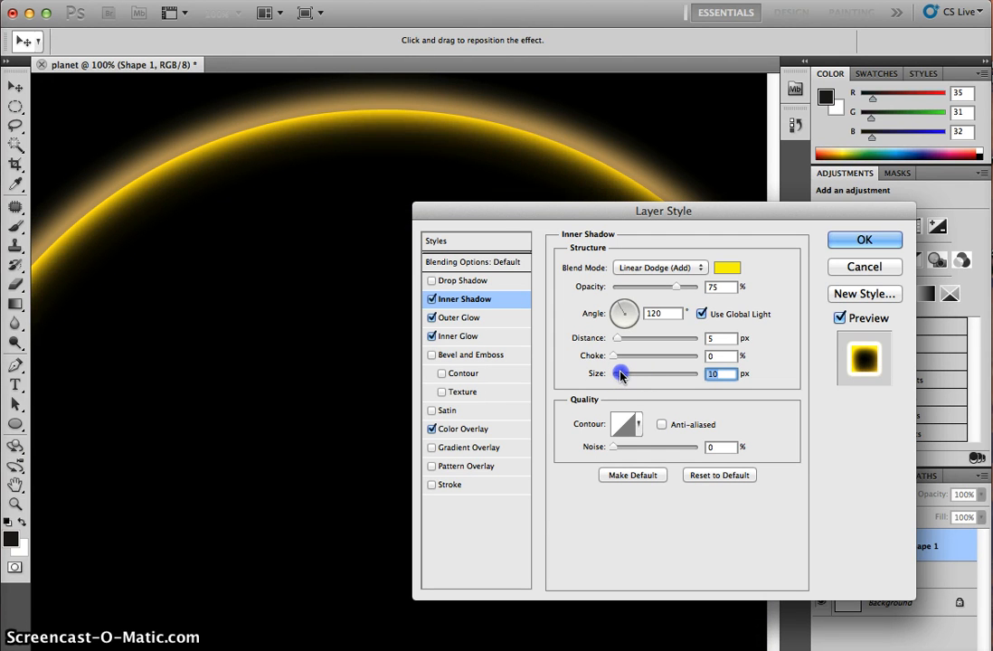
pyautogui.moveTo(620, 377); pyautogui.dragTo(619, 376)
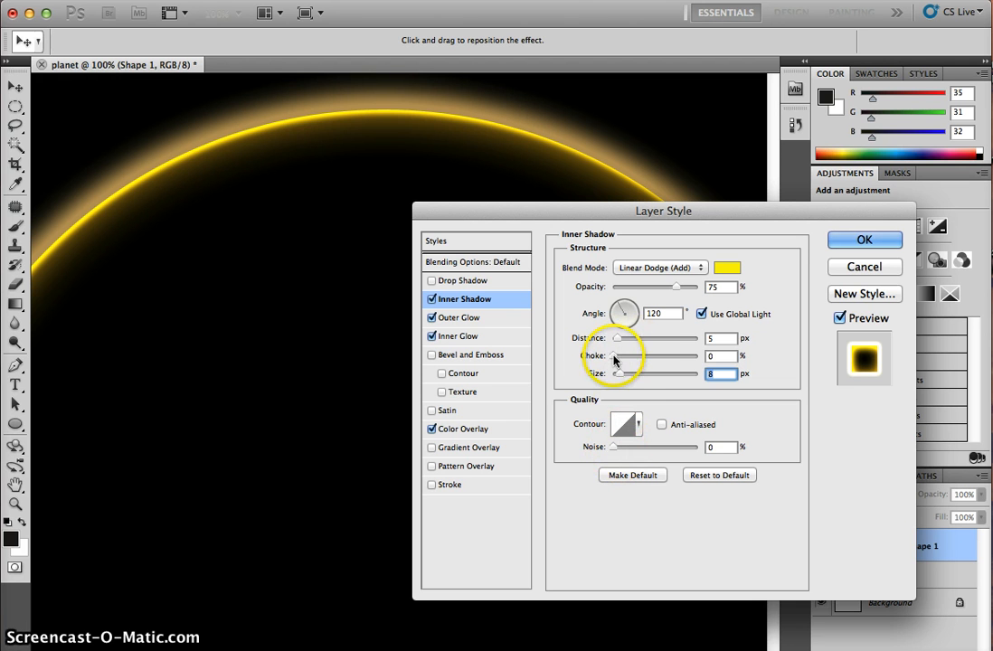
pyautogui.moveTo(616, 358); pyautogui.dragTo(596, 359)
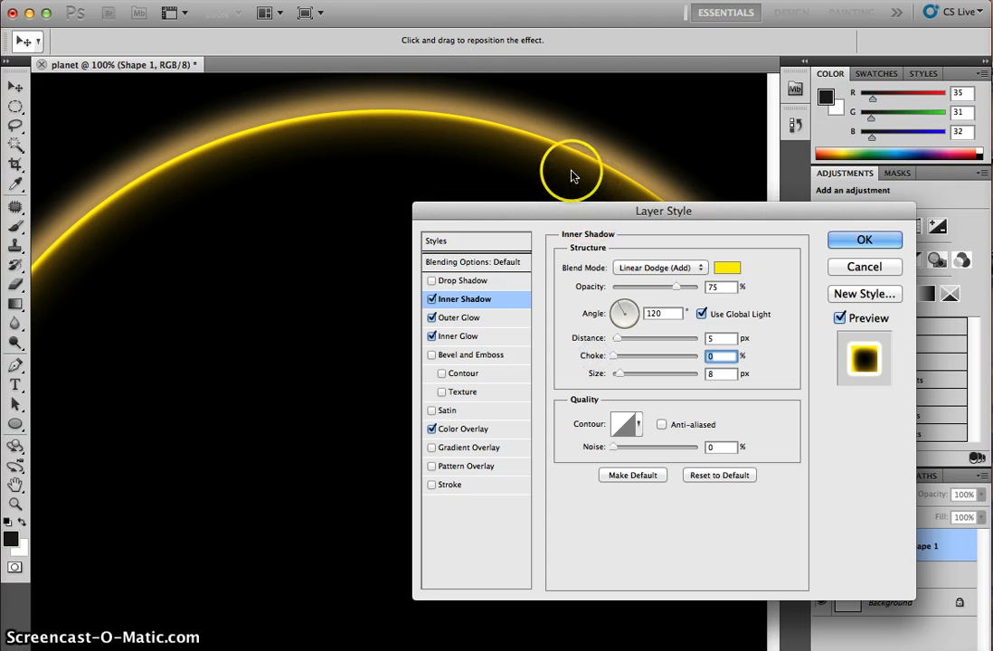
# Increase the inner glow's size to 109 px and apply the layer style to the circle
pyautogui.click(471, 338)
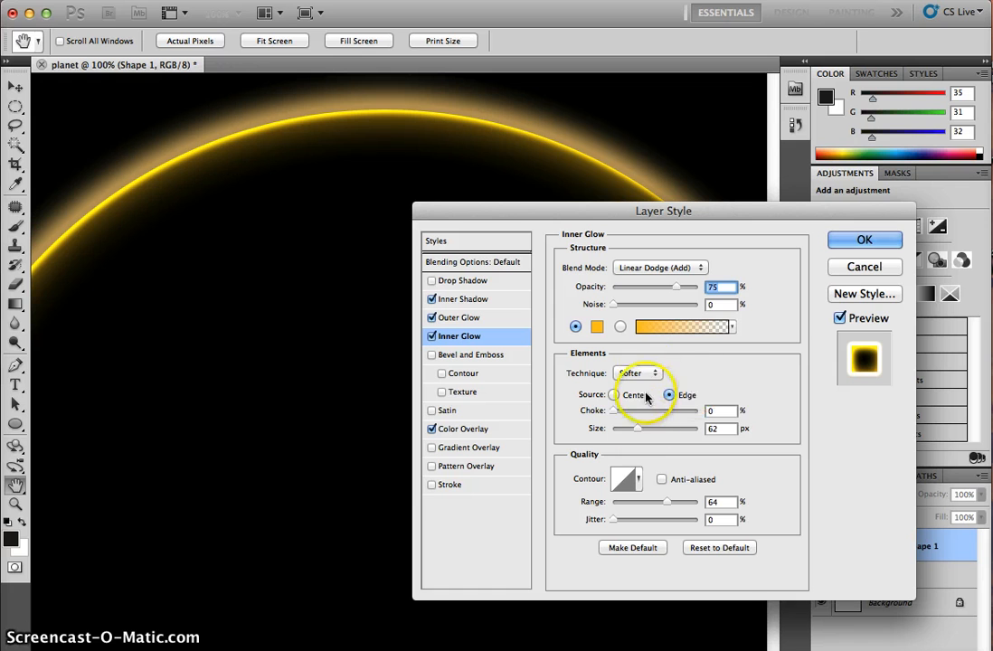
pyautogui.moveTo(654, 429); pyautogui.dragTo(657, 430)
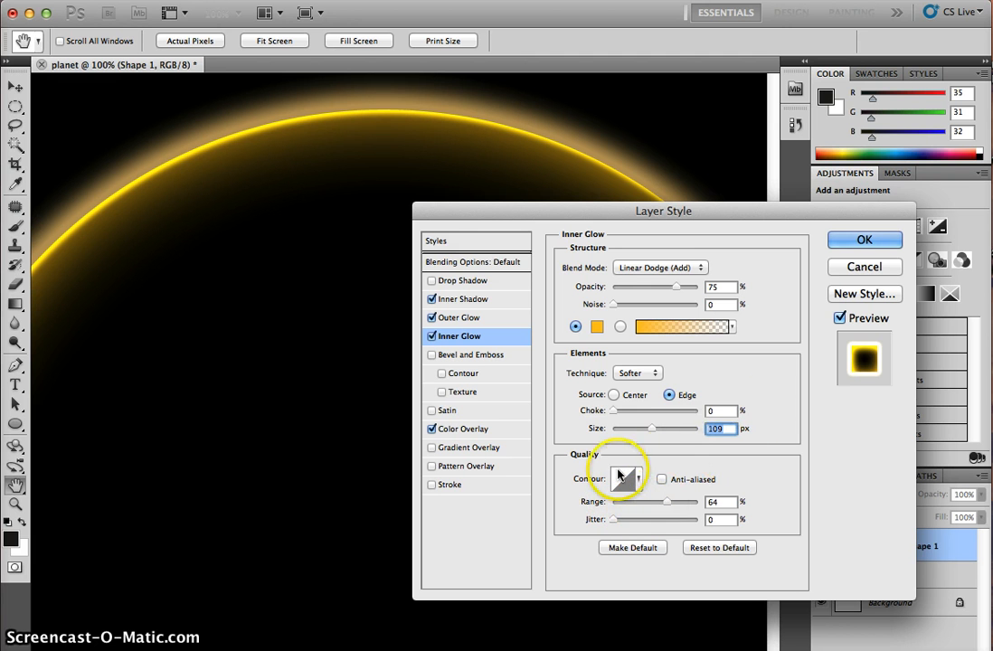
pyautogui.click(866, 240)
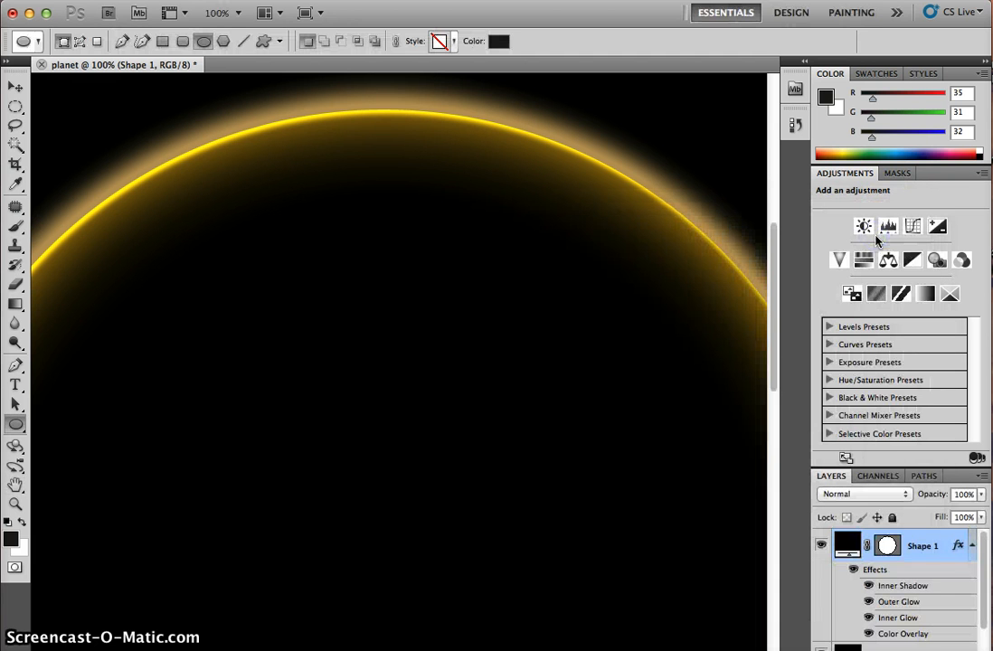
pyautogui.press('super+minus')
pyautogui.press('super+minus')
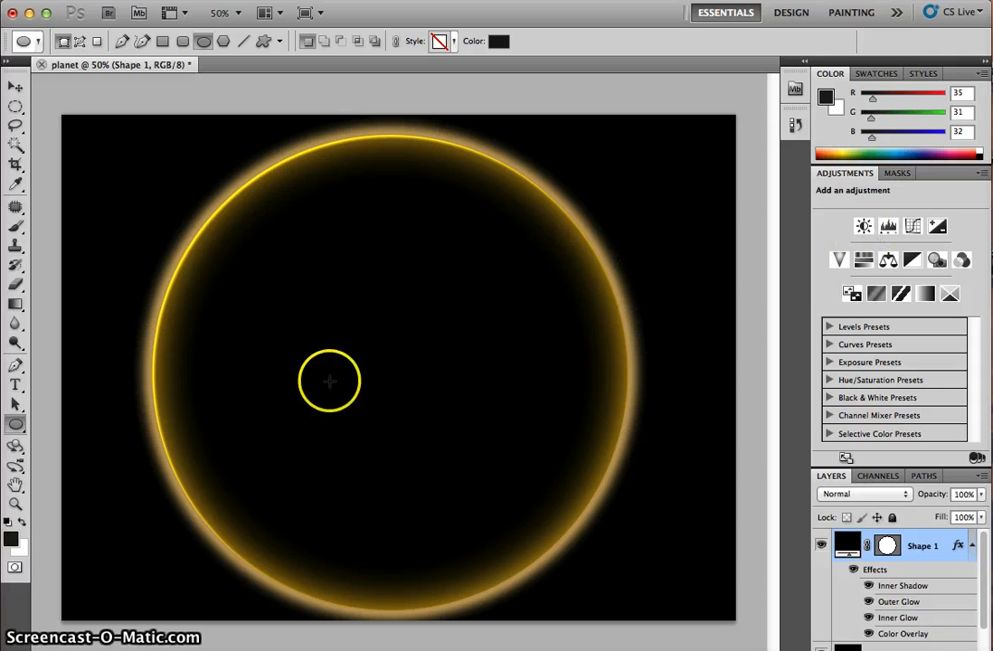
# Try several light angles for the circle's inner shadow, settle on 87°, and apply the layer style
pyautogui.doubleClick(949, 546)
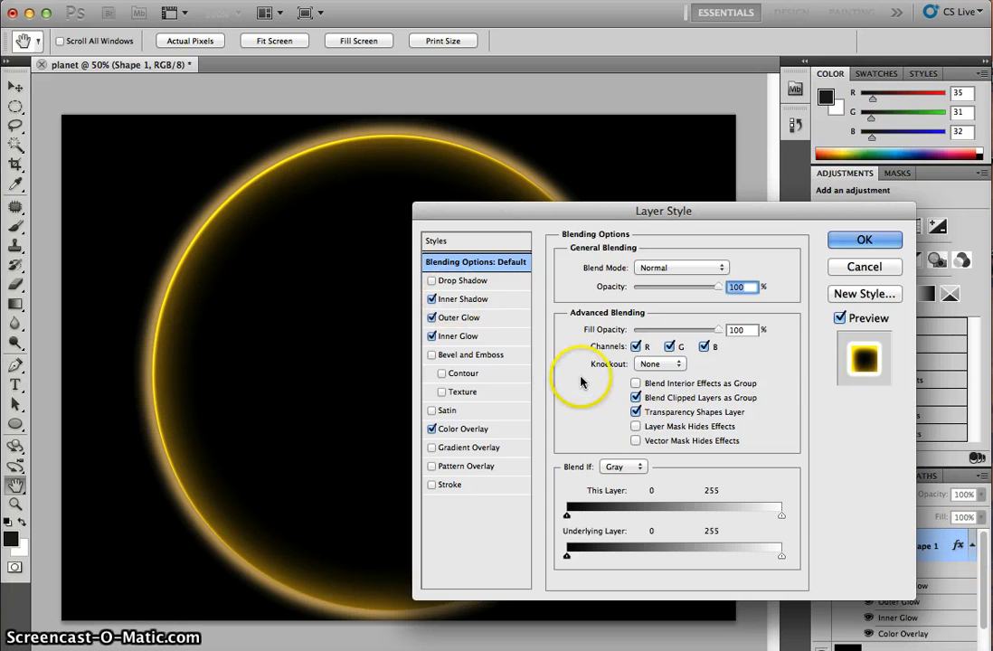
pyautogui.click(496, 298)
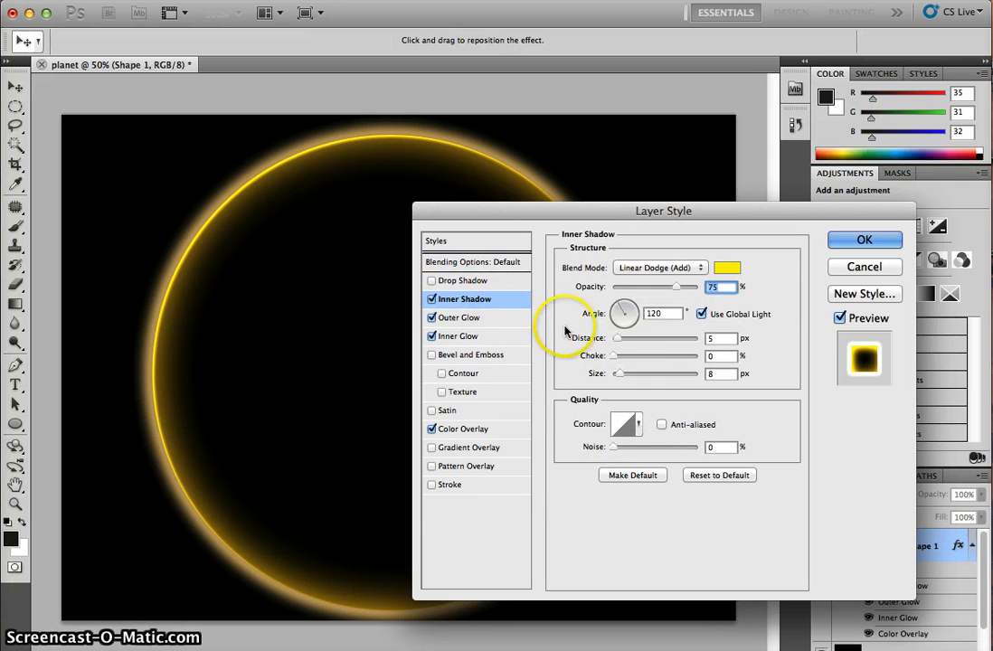
pyautogui.click(624, 322)
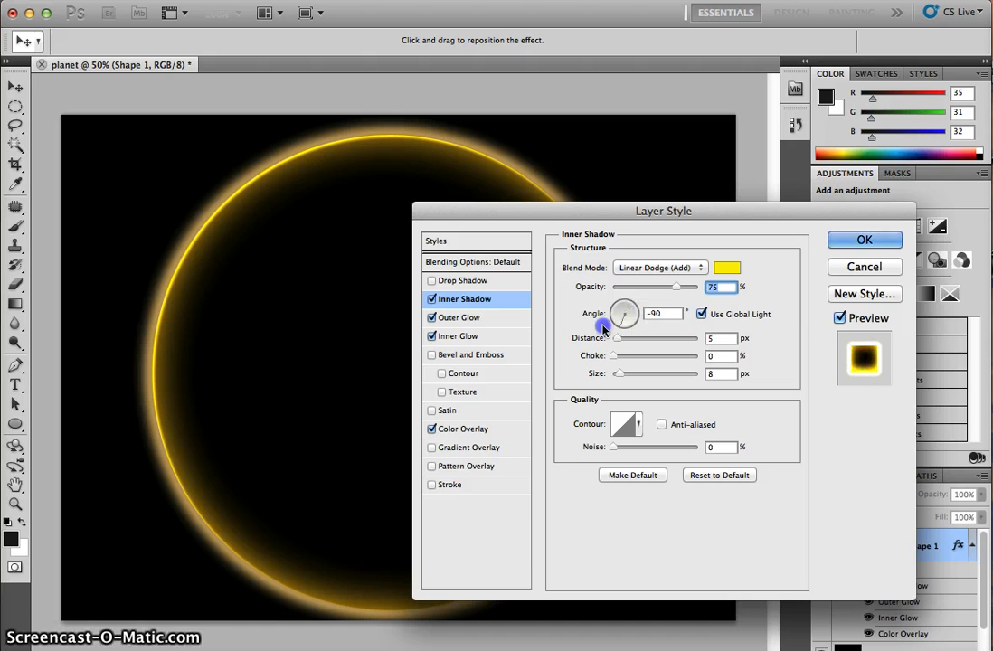
pyautogui.moveTo(603, 328); pyautogui.dragTo(623, 305)
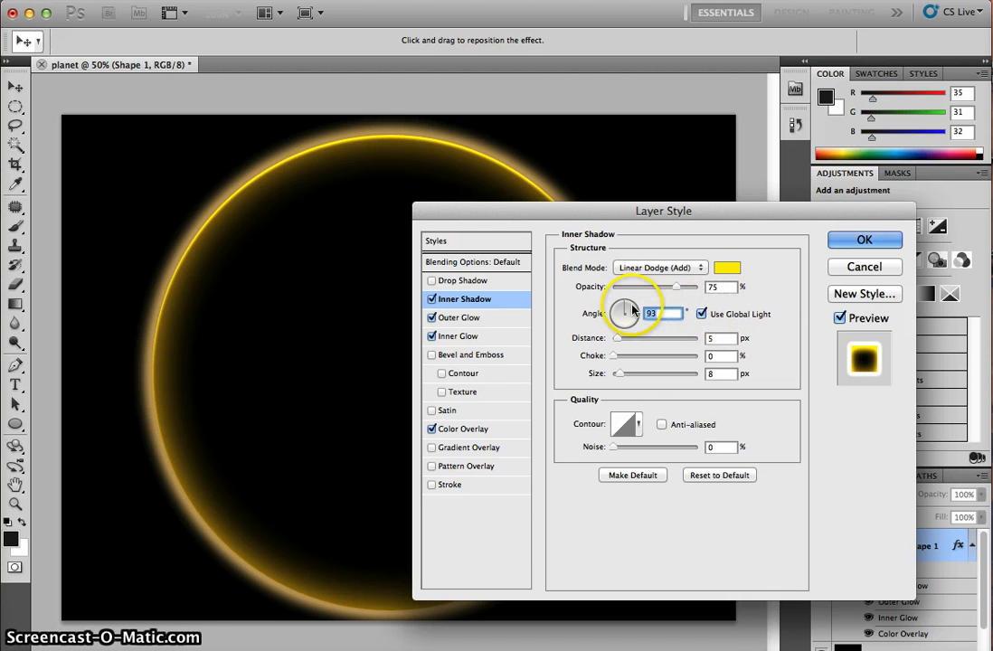
pyautogui.write('90')
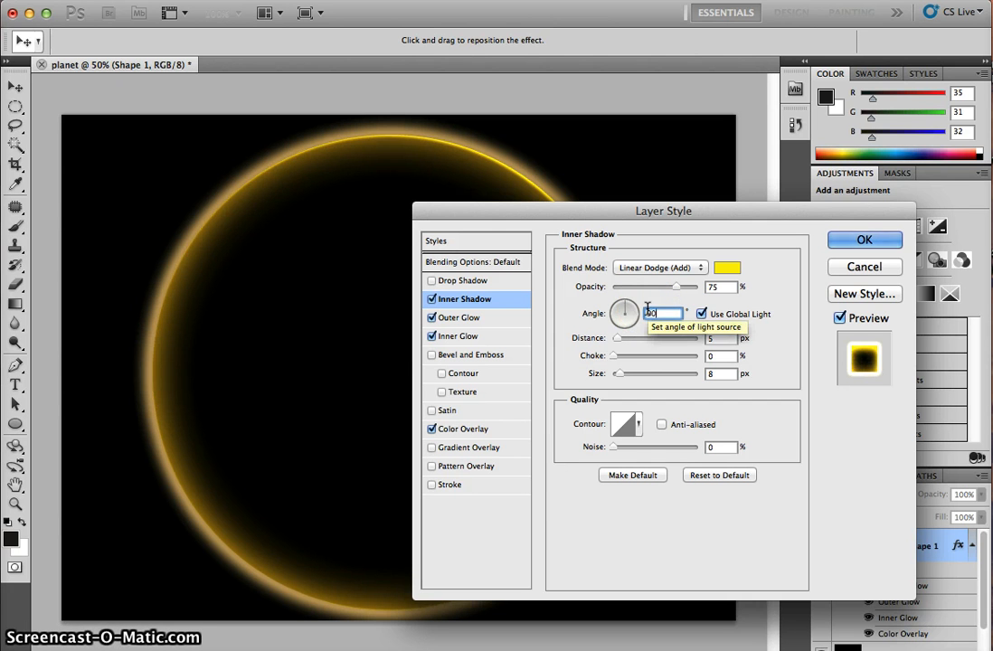
pyautogui.moveTo(620, 331)
pyautogui.mouseDown()
pyautogui.moveTo(625, 315)
pyautogui.moveTo(608, 315)
pyautogui.mouseUp()
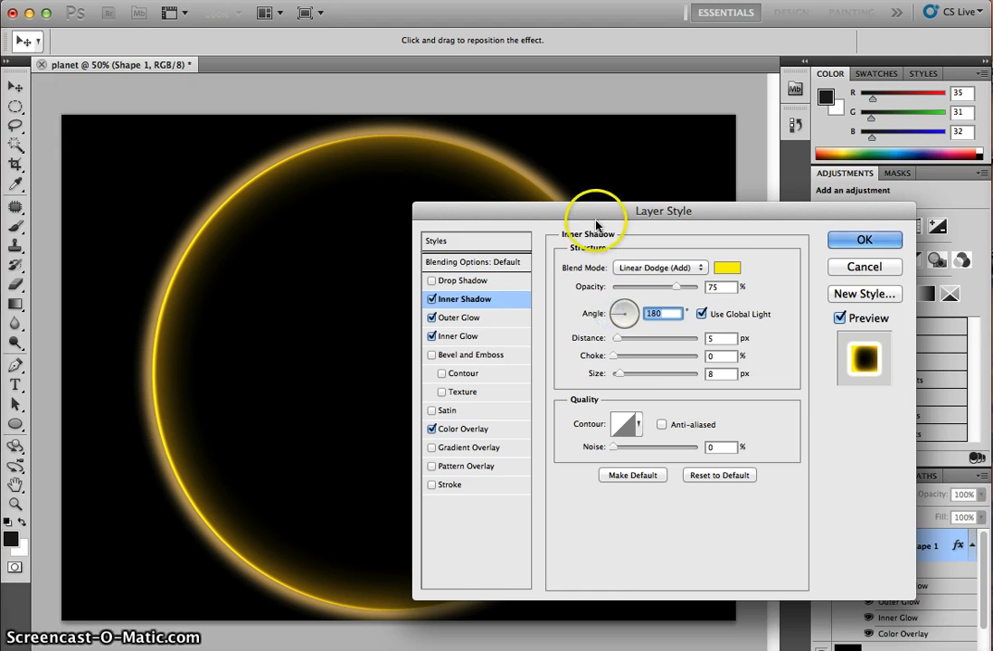
pyautogui.moveTo(579, 217); pyautogui.dragTo(808, 170)
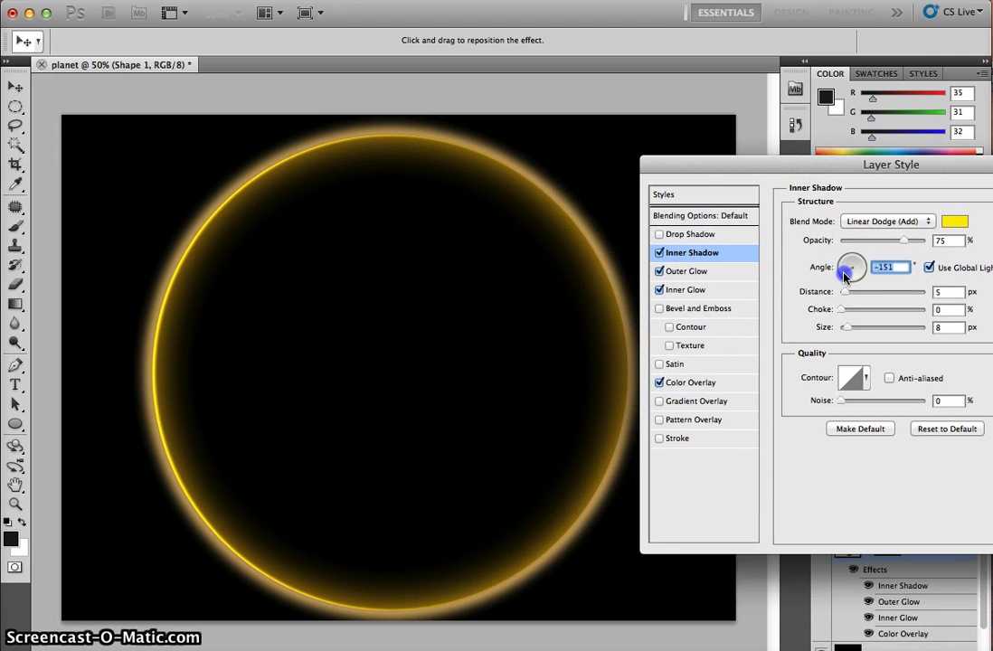
pyautogui.moveTo(861, 274); pyautogui.dragTo(862, 277)
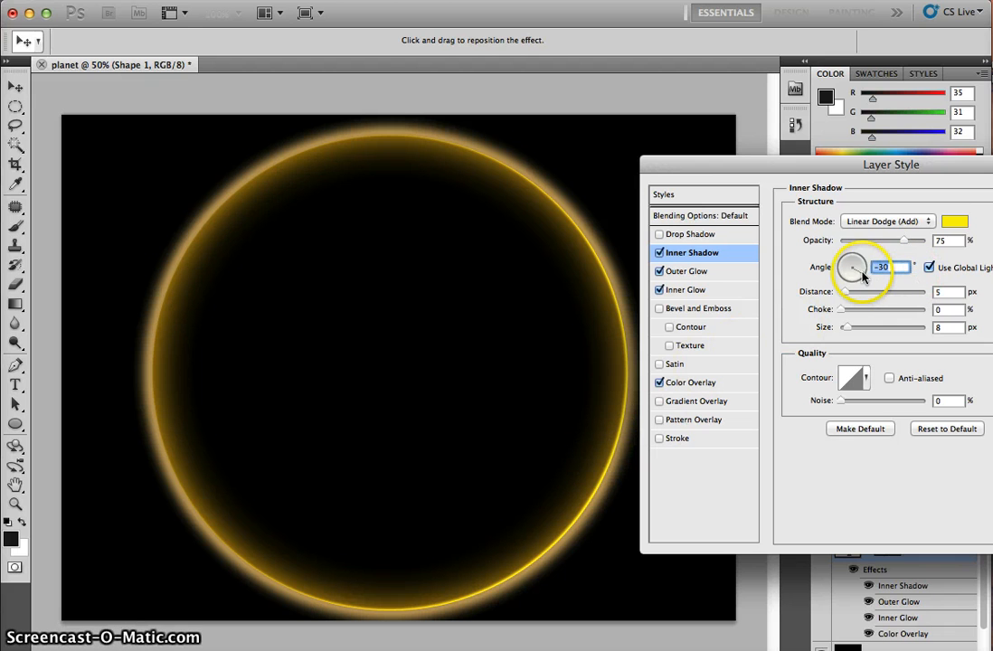
pyautogui.moveTo(863, 277); pyautogui.dragTo(853, 256)
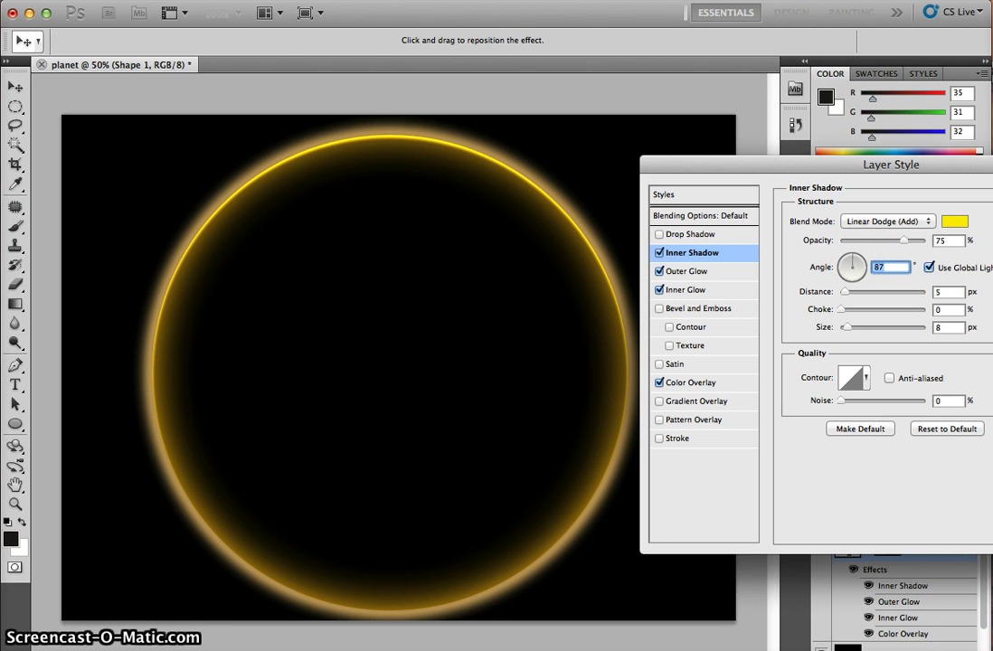
pyautogui.press('Return')
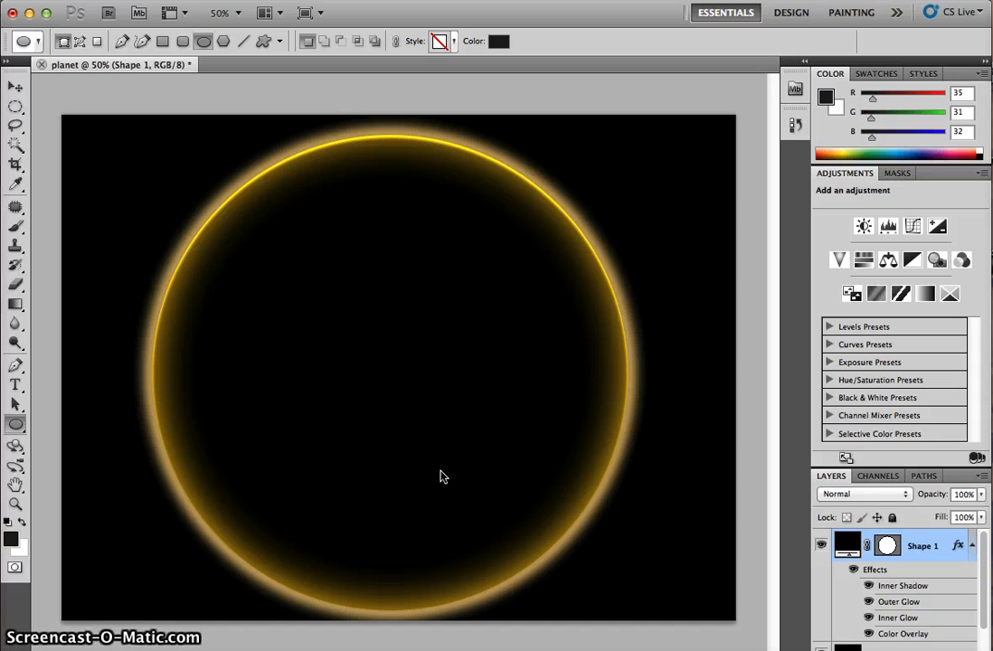
# Open the Mars surface JPEG whose name starts with 55d5d78de from the Desktop folder
pyautogui.press('super+o')
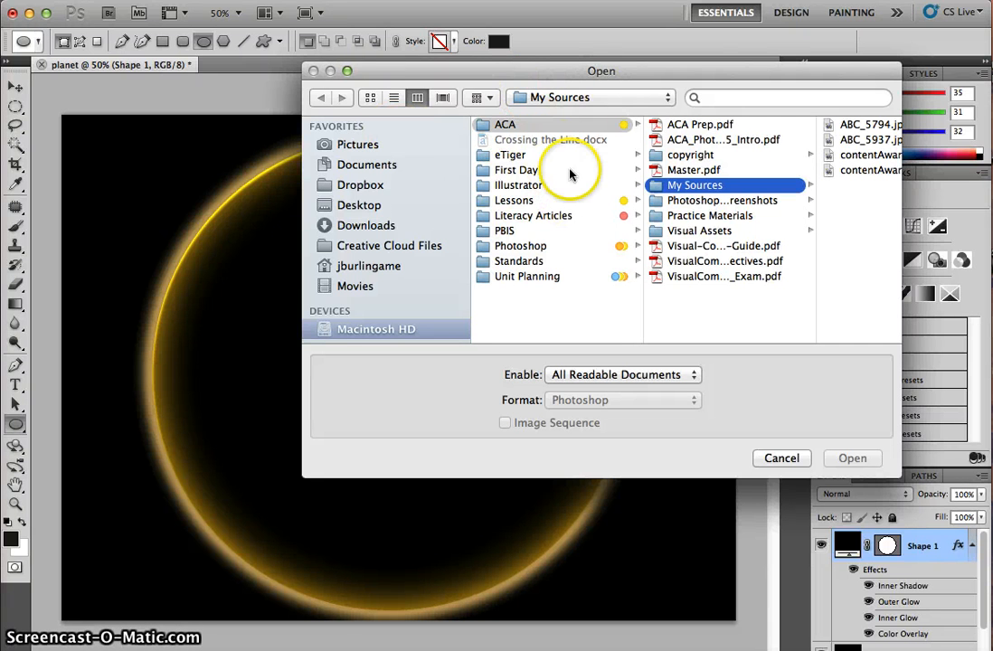
pyautogui.click(352, 203)
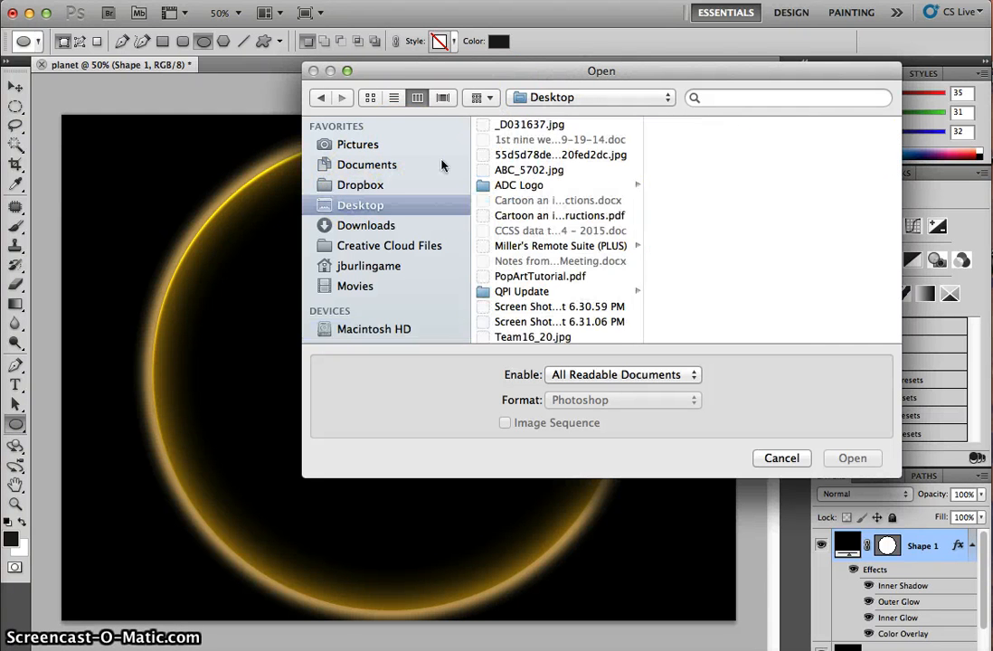
pyautogui.click(532, 124)
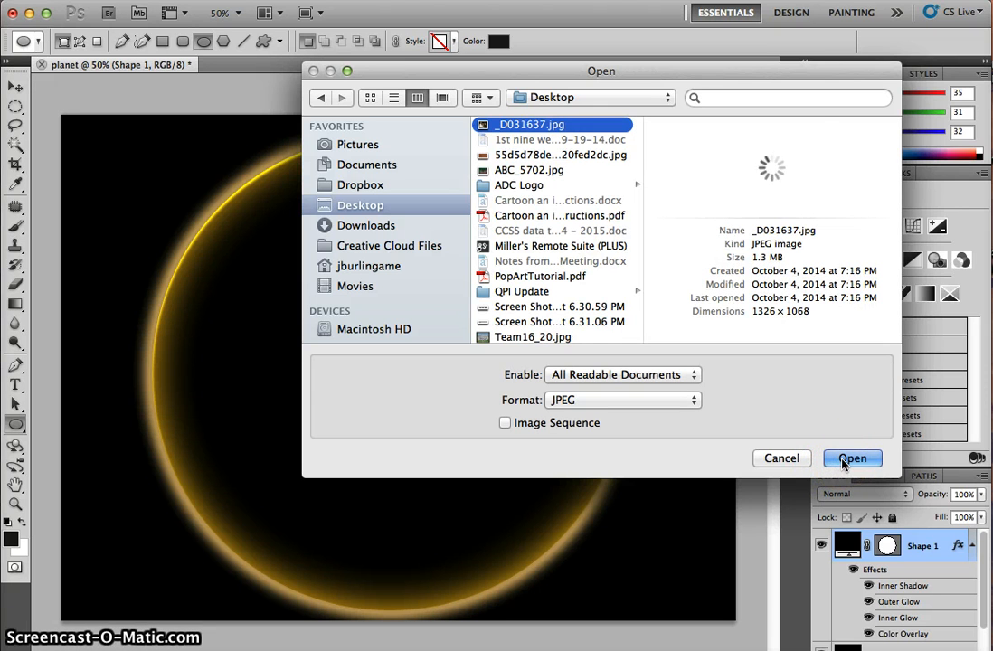
pyautogui.click(523, 156)
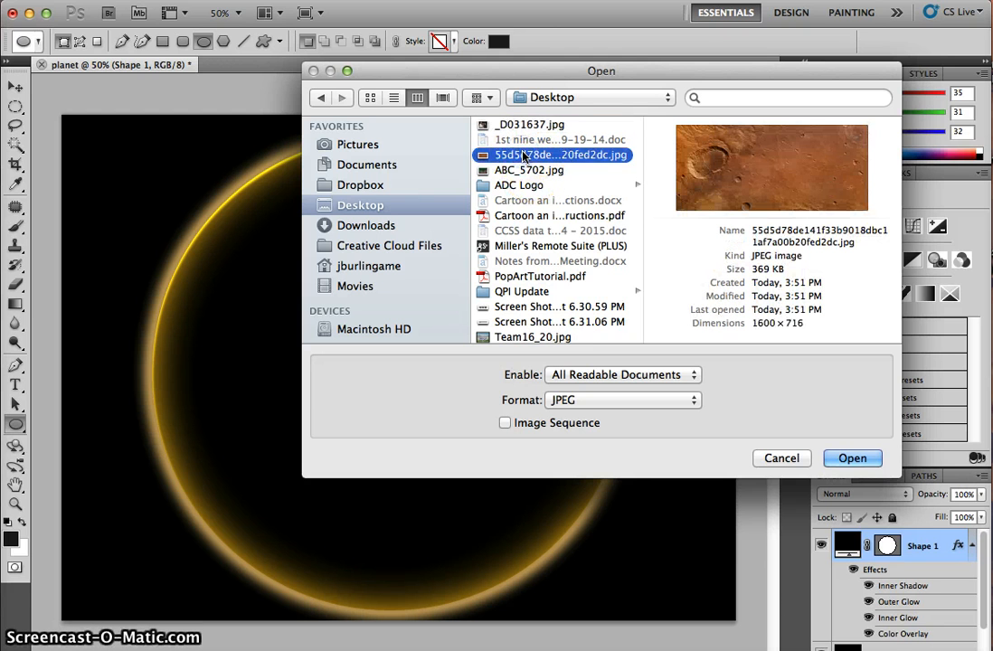
pyautogui.click(866, 458)
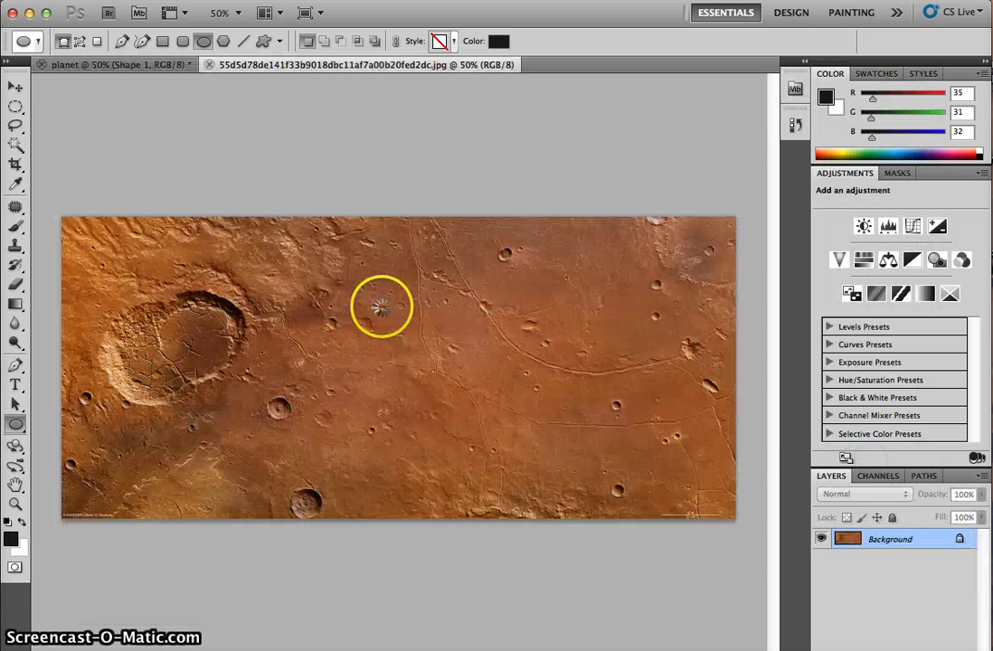
# Float the Mars image in its own window and copy it into the planet document as a new layer
pyautogui.moveTo(347, 67); pyautogui.dragTo(539, 182)
pyautogui.press('v')
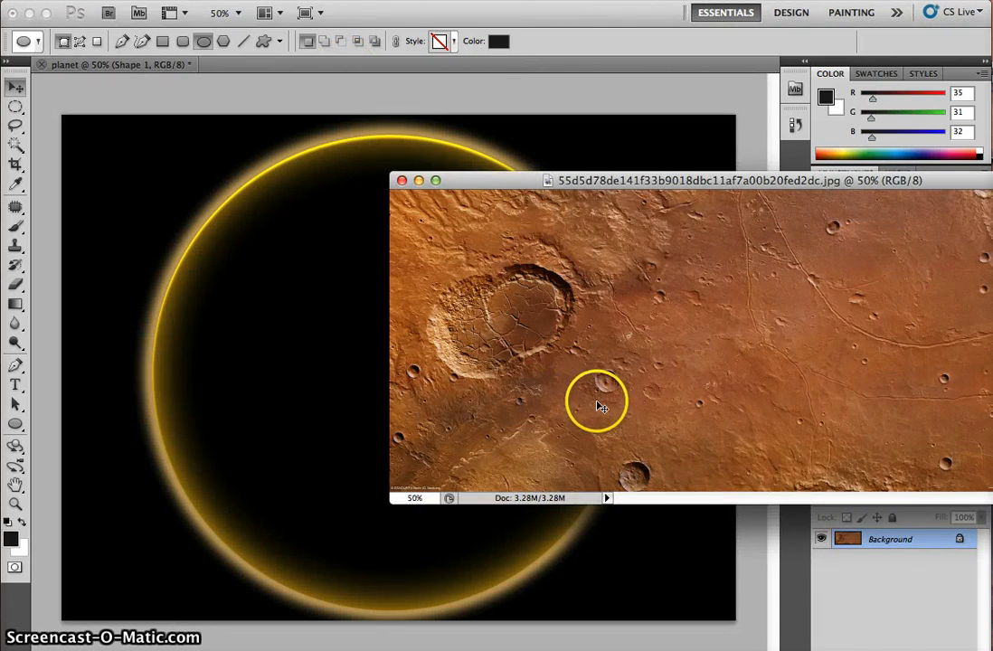
pyautogui.moveTo(596, 400); pyautogui.dragTo(246, 334)
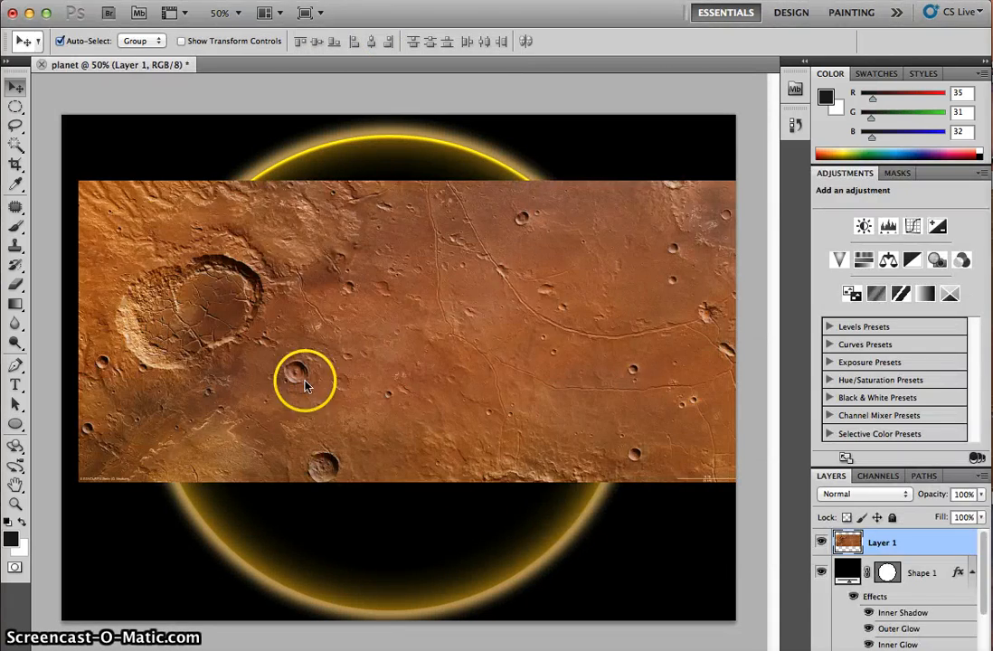
# Free-transform the Mars layer to 81.47% width, stretch its height, and position it to cover the whole circle
pyautogui.press('super+minus')
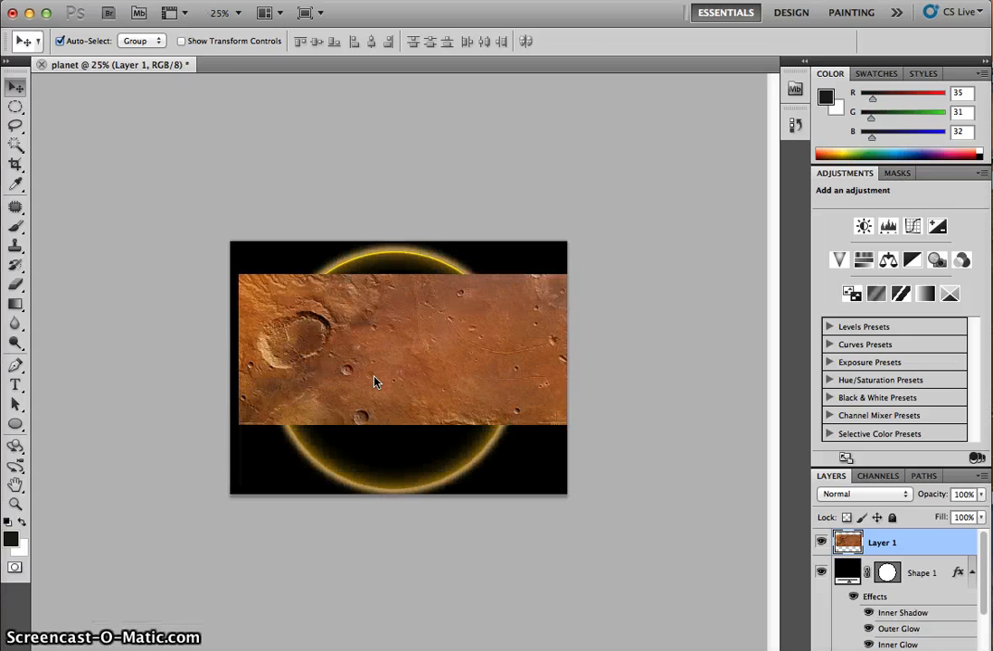
pyautogui.press('super+t')
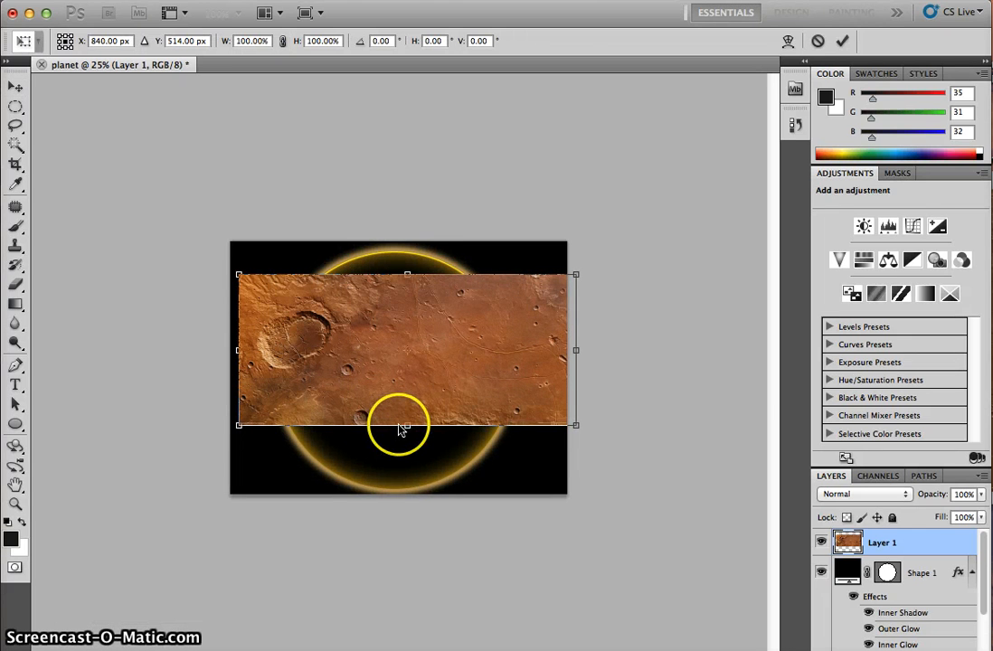
pyautogui.moveTo(403, 426); pyautogui.dragTo(404, 497)
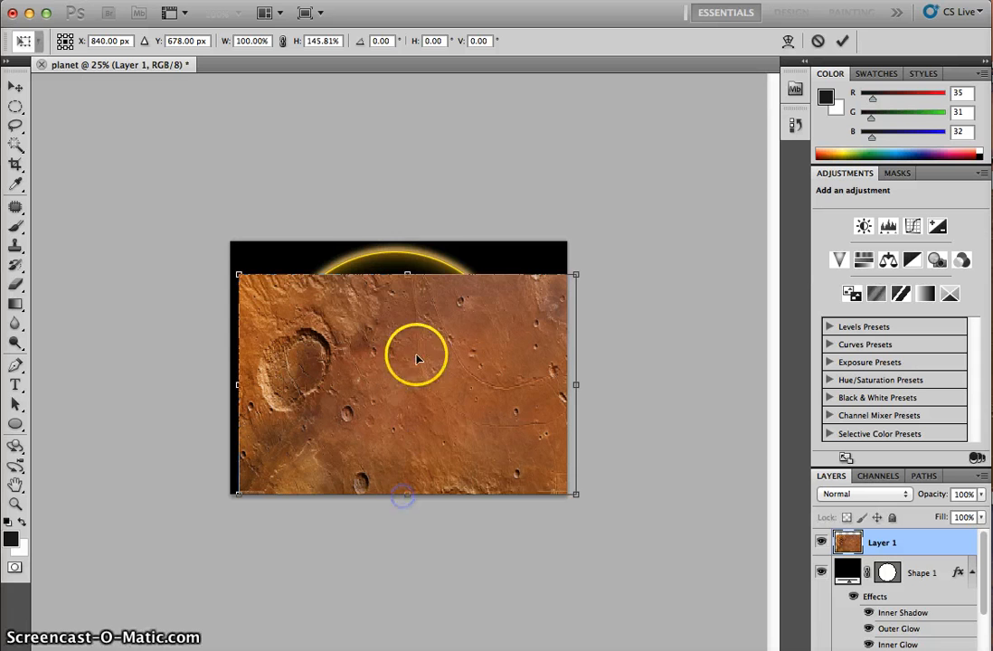
pyautogui.moveTo(407, 274); pyautogui.dragTo(412, 248)
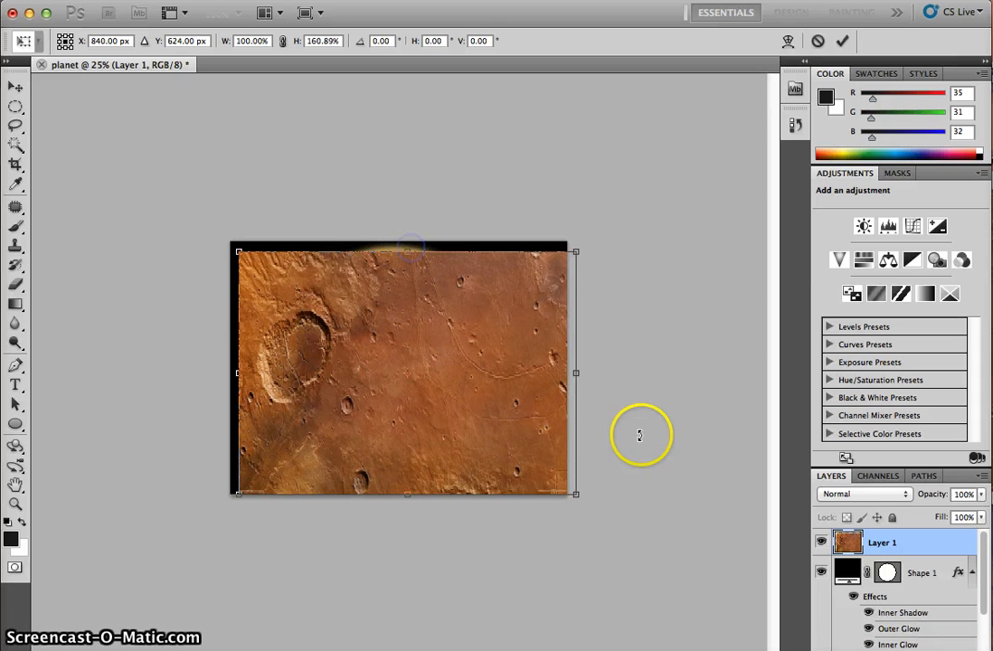
pyautogui.moveTo(577, 372); pyautogui.dragTo(515, 370)
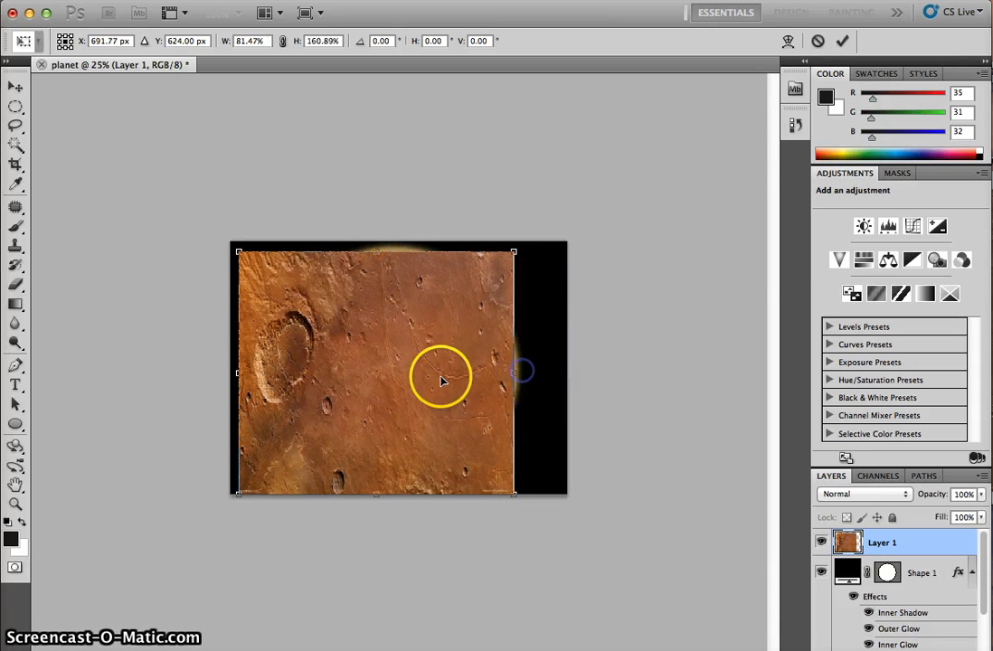
pyautogui.moveTo(442, 381); pyautogui.dragTo(445, 376)
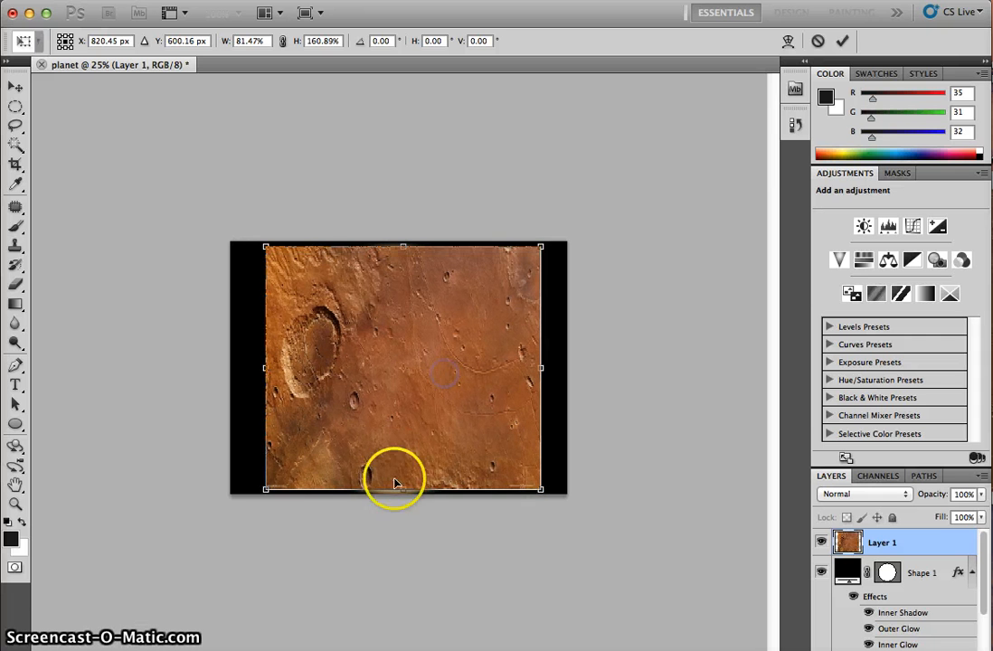
pyautogui.moveTo(402, 491); pyautogui.dragTo(403, 501)
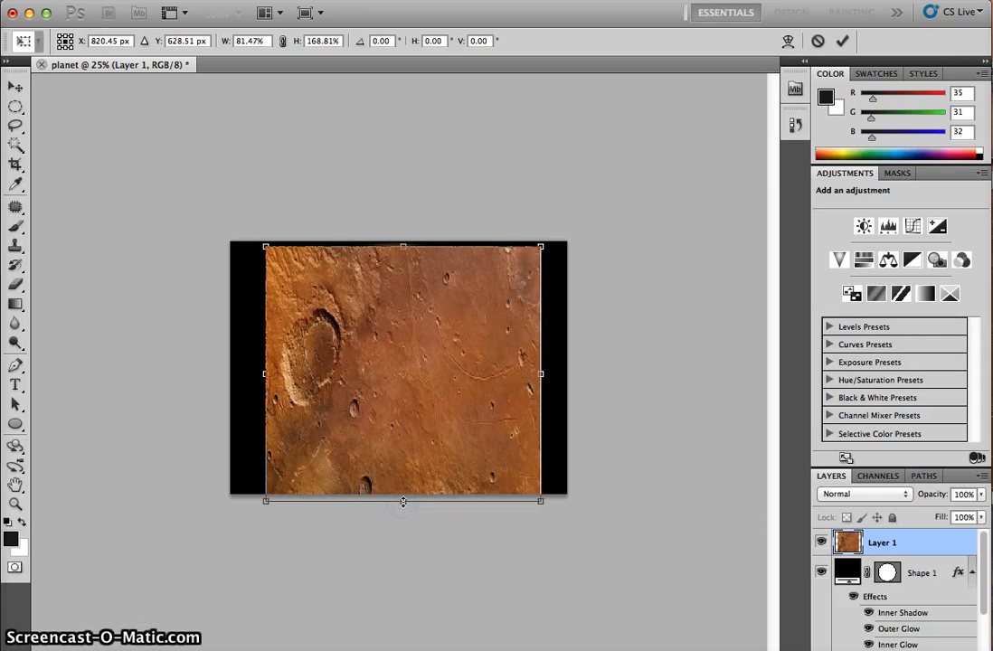
pyautogui.press('Return')
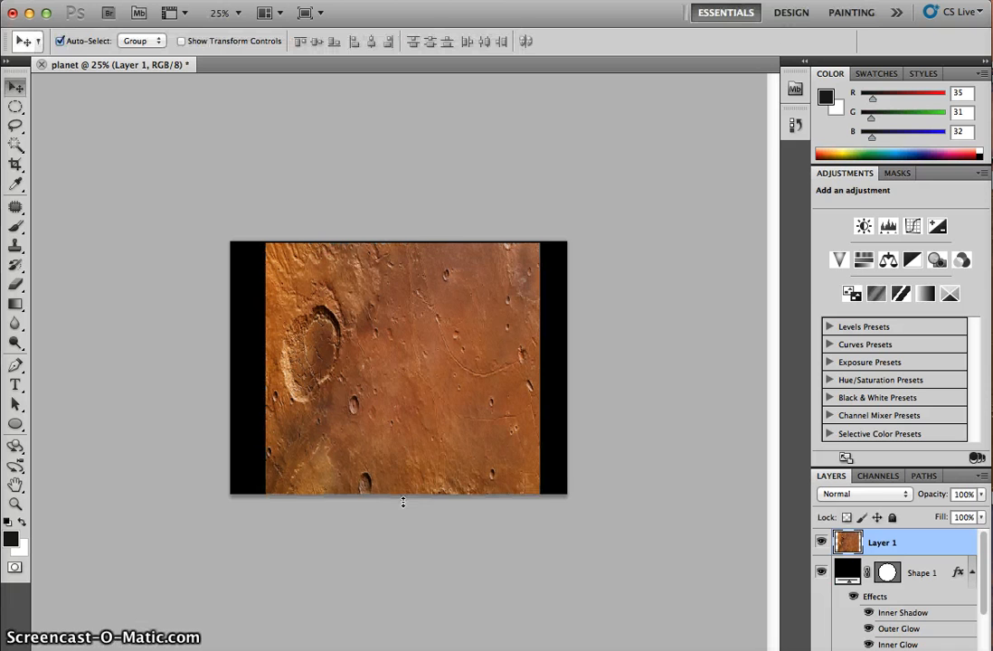
# Load the circle shape as a selection and apply the Spherize filter to the Mars layer at 100% in Normal mode
pyautogui.keyDown('super'); pyautogui.click(886, 575); pyautogui.keyUp('super')
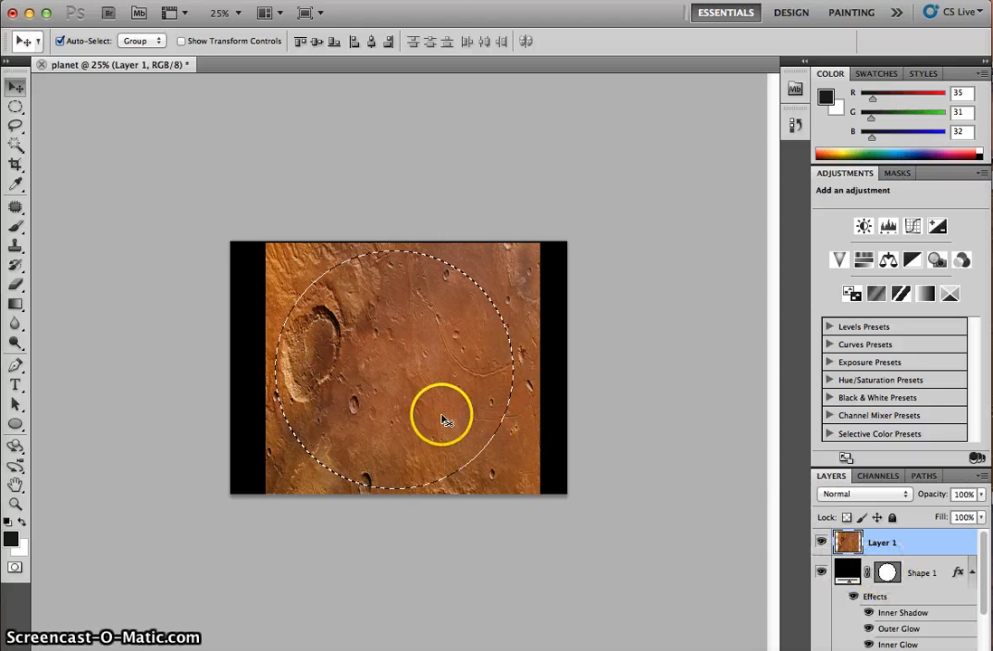
pyautogui.click(263, 1)
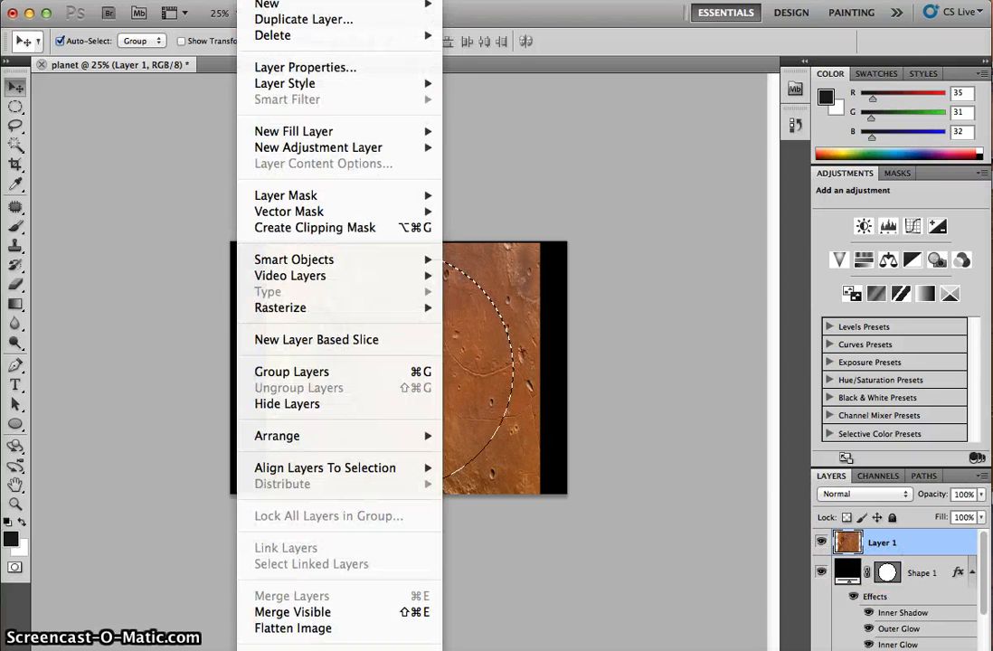
pyautogui.moveTo(349, 1)
pyautogui.moveTo(398, 261)
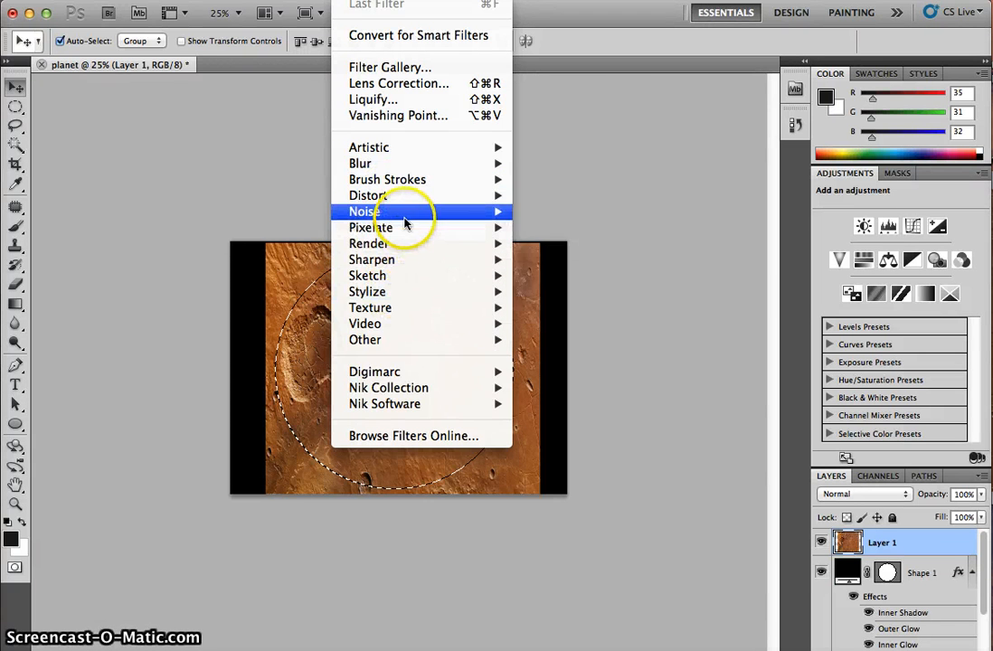
pyautogui.moveTo(410, 211)
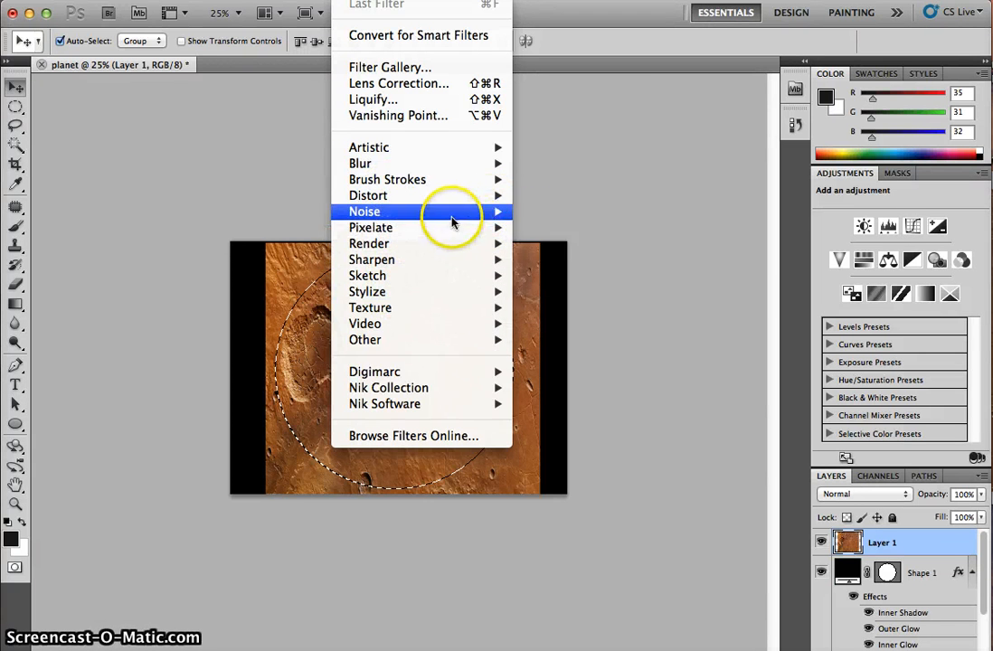
pyautogui.moveTo(448, 187)
pyautogui.moveTo(443, 207)
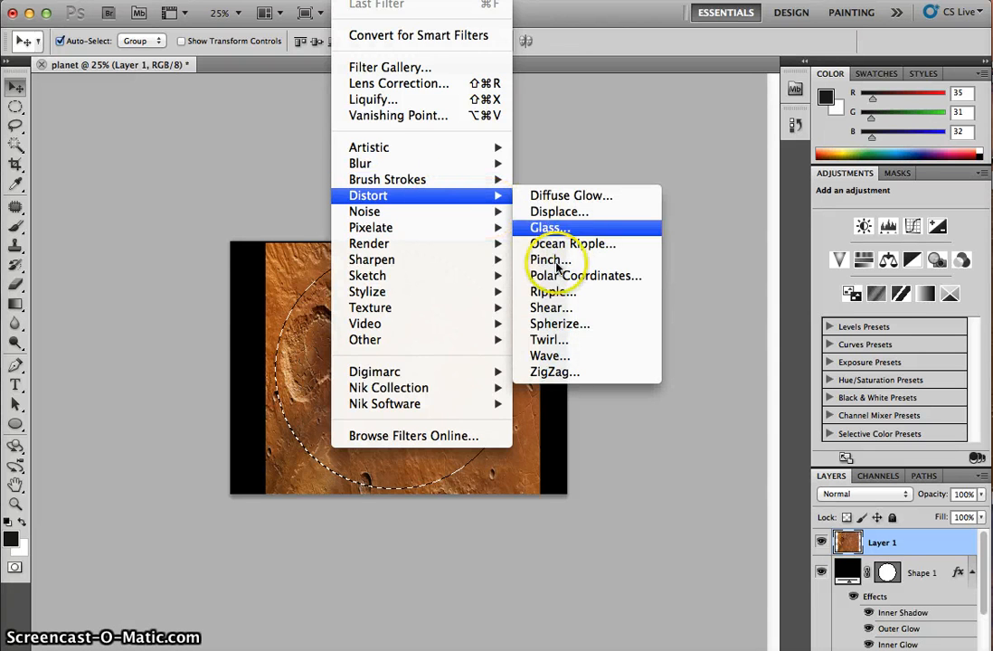
pyautogui.click(547, 323)
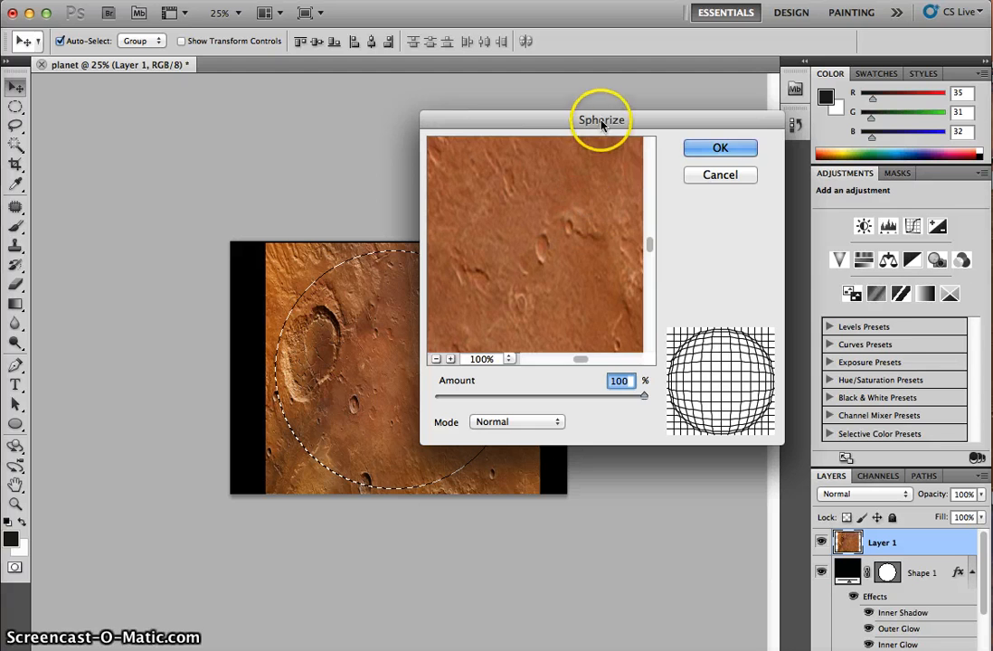
pyautogui.moveTo(598, 117); pyautogui.dragTo(739, 116)
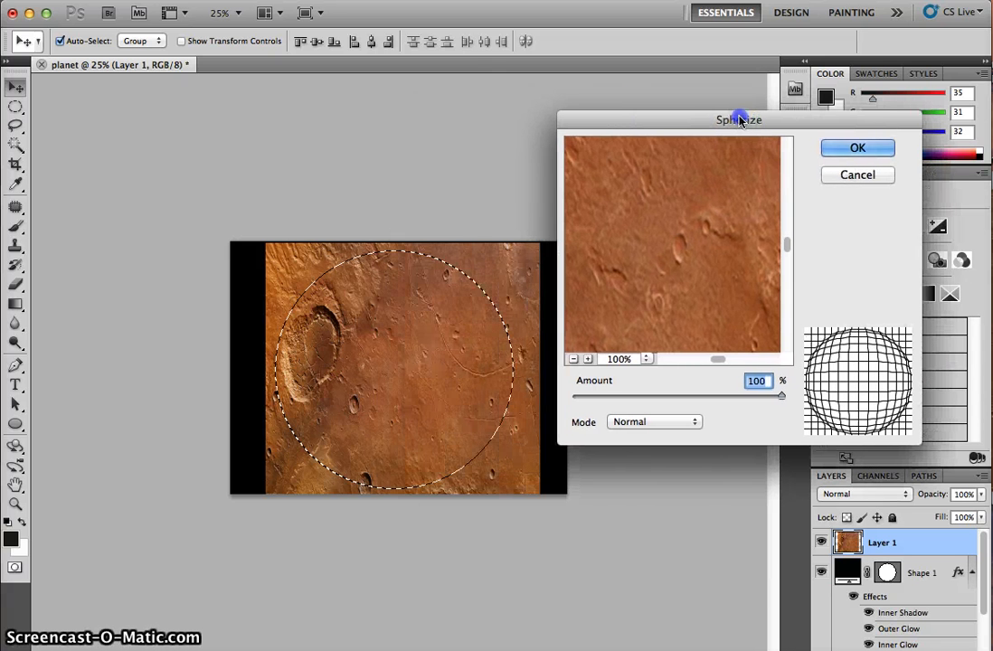
pyautogui.click(857, 149)
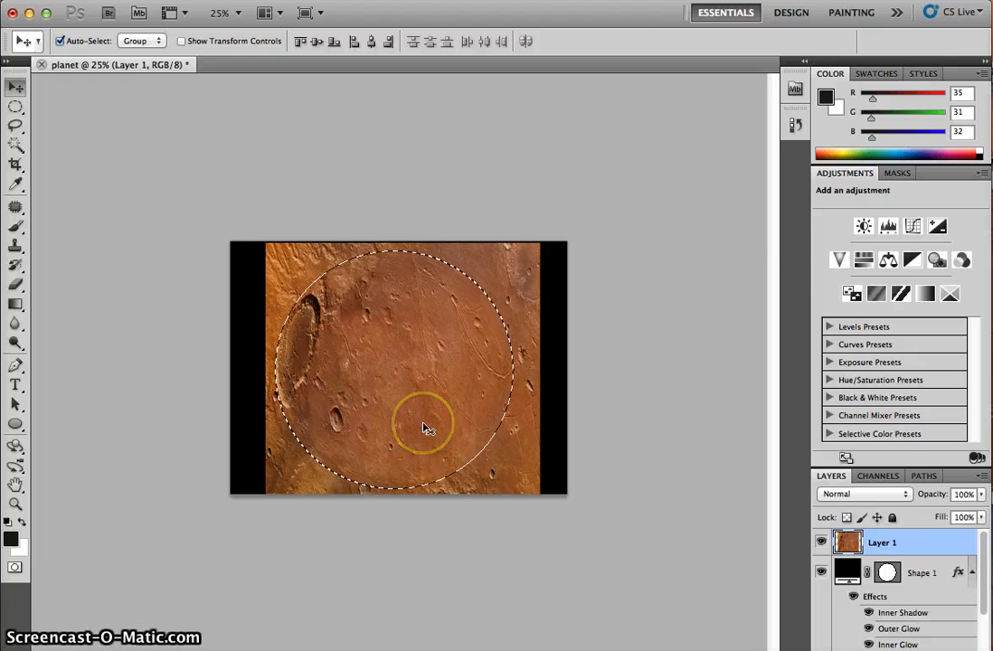
# Mask the Mars layer with the circle selection and set its blend mode to Overlay
pyautogui.click(983, 586)
pyautogui.moveTo(983, 586); pyautogui.dragTo(981, 628)
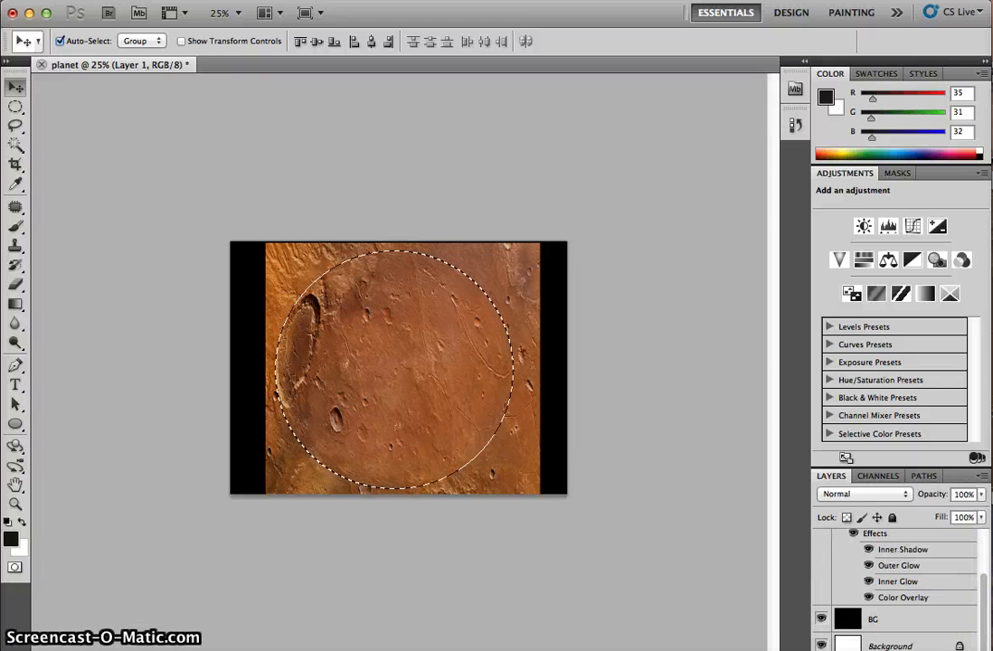
pyautogui.moveTo(987, 650); pyautogui.dragTo(987, 647)
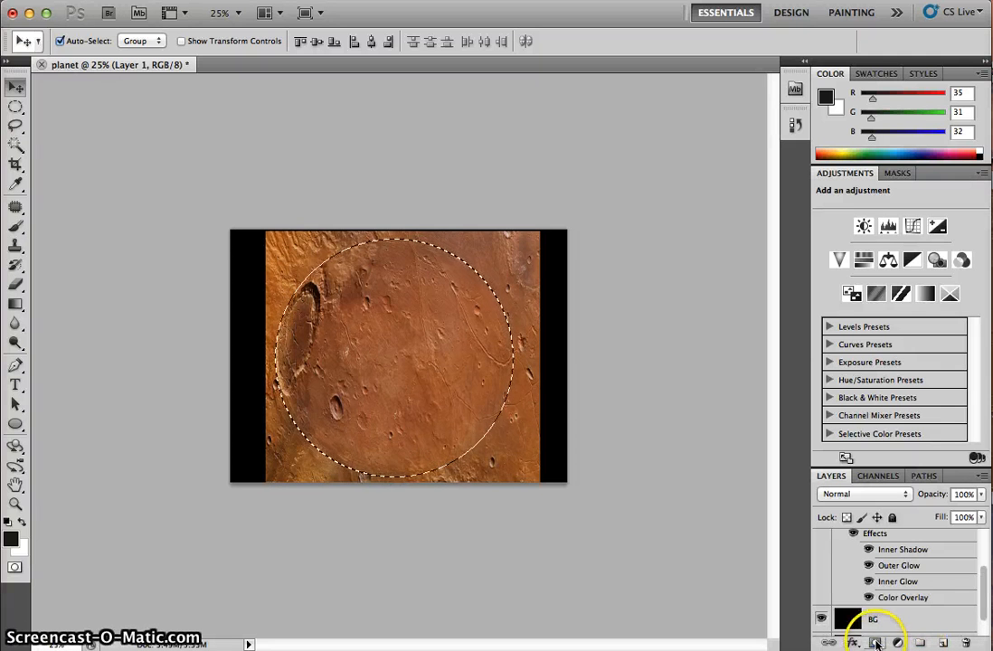
pyautogui.click(875, 643)
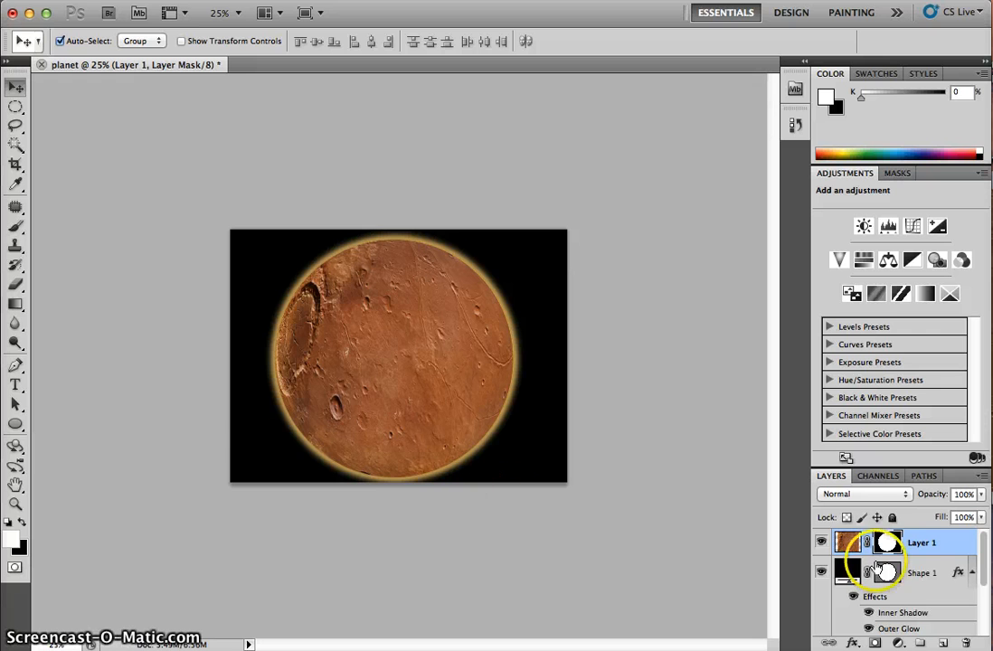
pyautogui.click(872, 494)
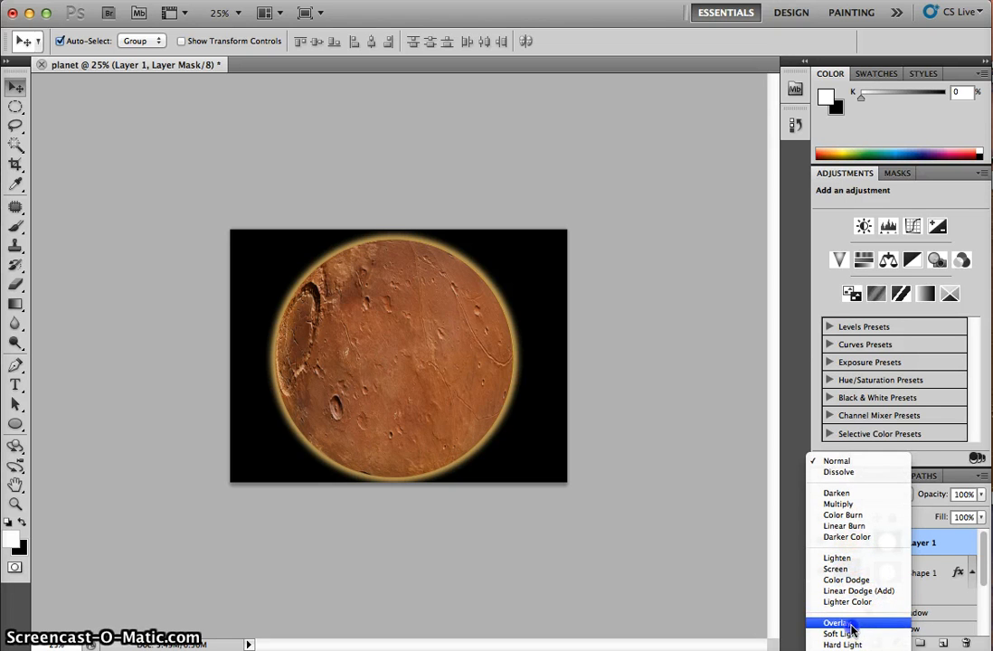
pyautogui.click(835, 623)
# Create a new layer named spot directly above the Shape 1 layer
pyautogui.click(919, 563)
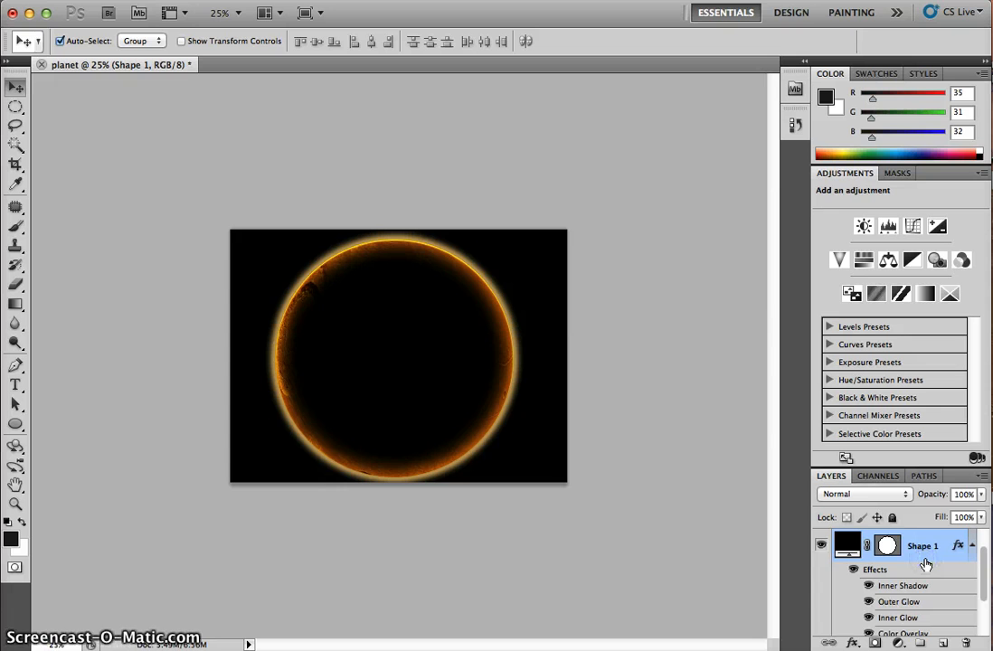
pyautogui.press('super+shift+n')
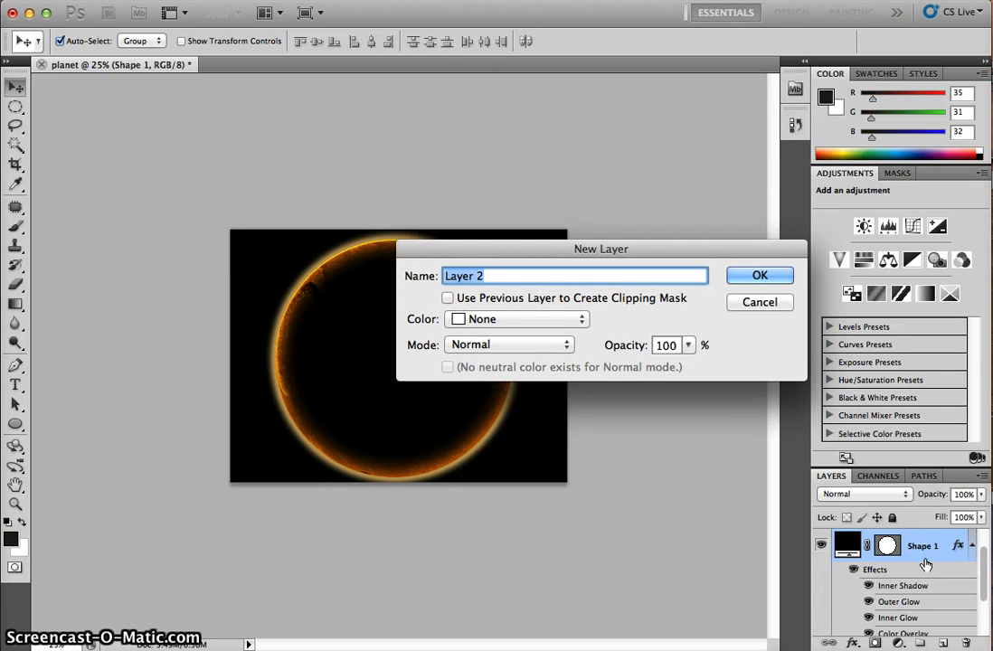
pyautogui.write('spot')
pyautogui.press('Return')
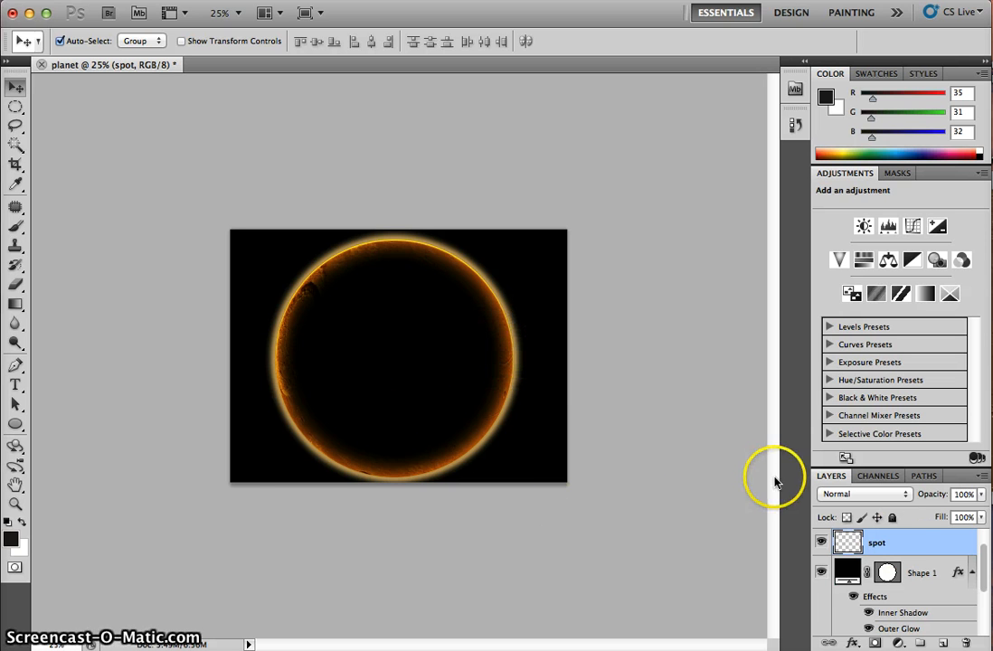
# Set the foreground color to a bright yellow of about R 235, G 243, B 13
pyautogui.click(12, 536)
pyautogui.moveTo(448, 385)
pyautogui.mouseDown()
pyautogui.moveTo(451, 375)
pyautogui.moveTo(392, 372)
pyautogui.moveTo(347, 383)
pyautogui.mouseUp()
pyautogui.moveTo(493, 553); pyautogui.dragTo(477, 549)
pyautogui.click(445, 381)
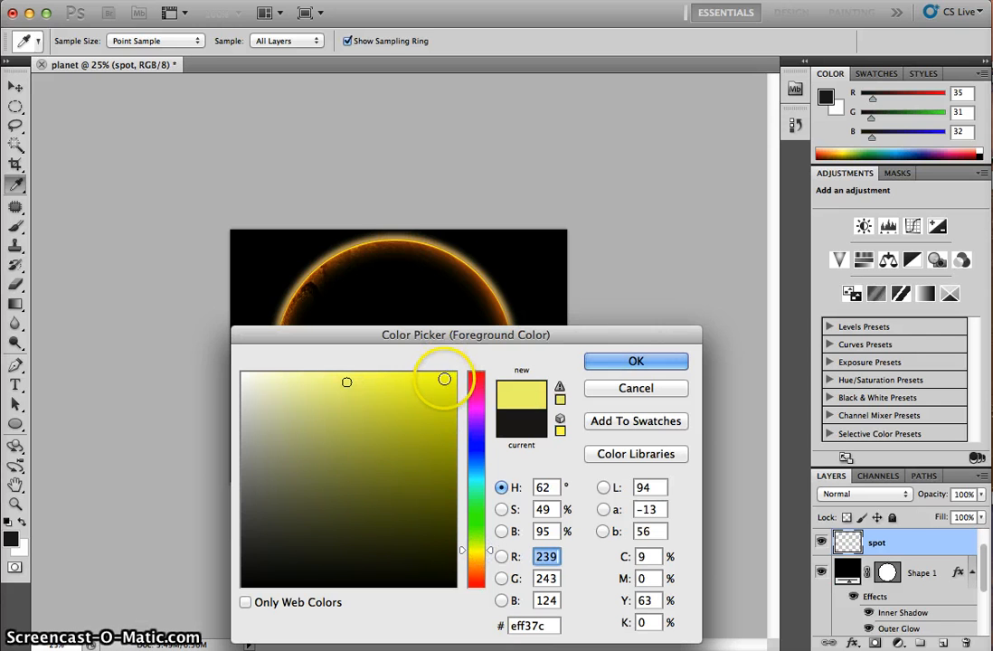
pyautogui.click(640, 360)
pyautogui.press('v')
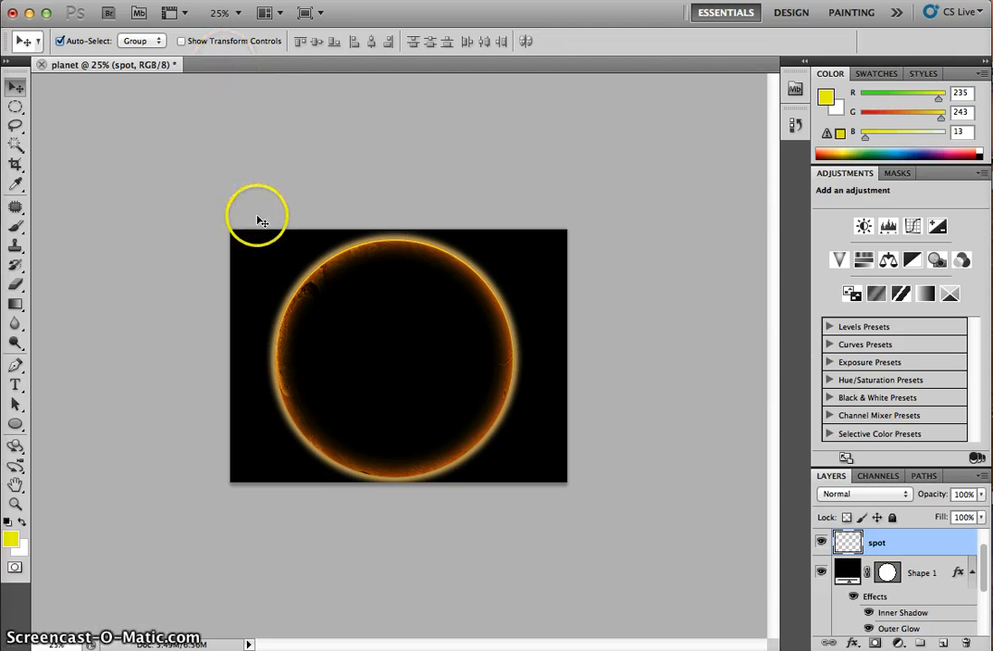
# Paint yellow light on the spot layer along the planet's lower and right side with a soft 349 px brush at 12% opacity
pyautogui.press('b')
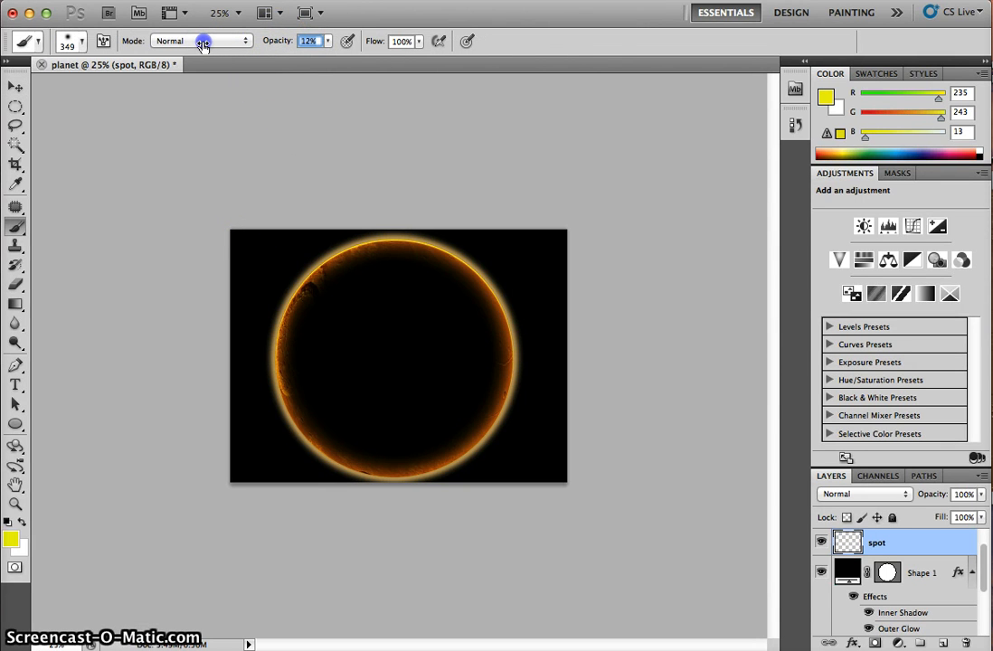
pyautogui.click(81, 42)
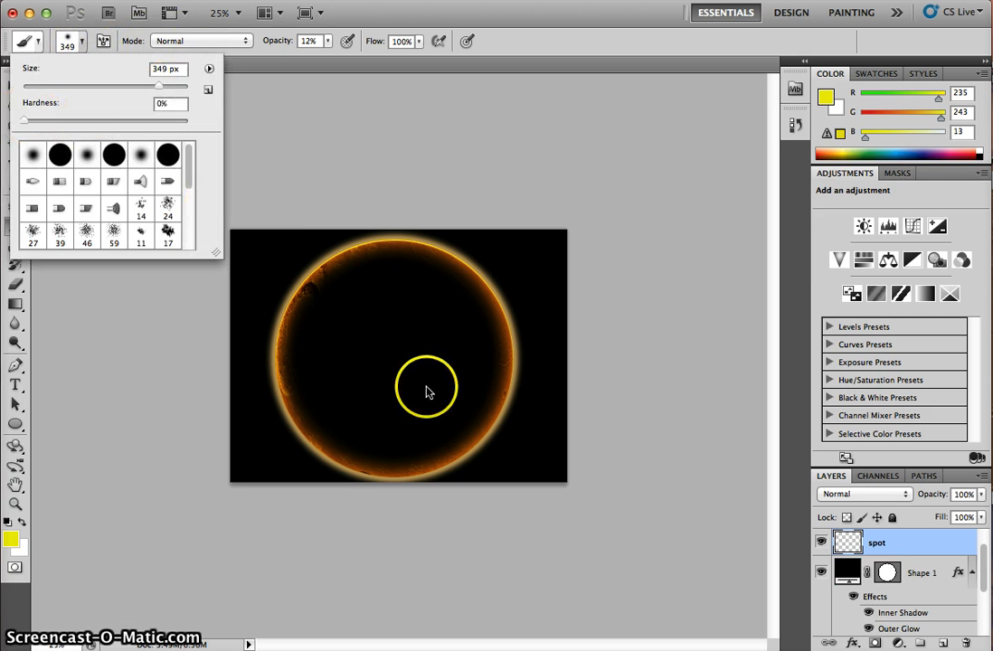
pyautogui.click(413, 433)
pyautogui.click(446, 432)
pyautogui.click(415, 440)
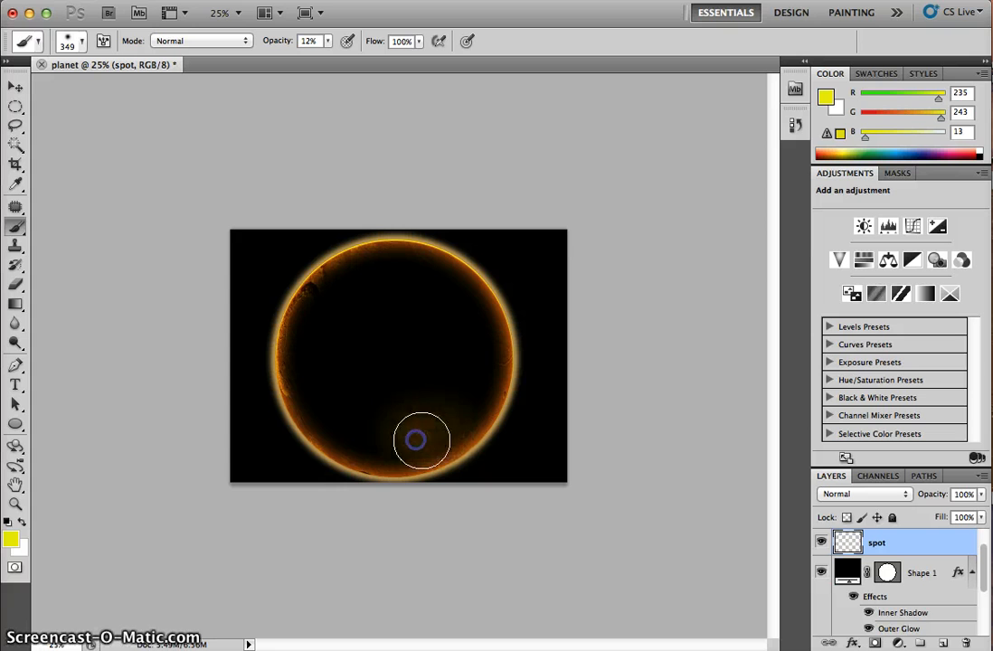
pyautogui.moveTo(393, 450)
pyautogui.mouseDown()
pyautogui.moveTo(451, 420)
pyautogui.moveTo(472, 398)
pyautogui.moveTo(406, 450)
pyautogui.moveTo(368, 455)
pyautogui.moveTo(432, 414)
pyautogui.moveTo(481, 353)
pyautogui.moveTo(487, 377)
pyautogui.moveTo(502, 333)
pyautogui.moveTo(474, 421)
pyautogui.moveTo(438, 445)
pyautogui.moveTo(440, 434)
pyautogui.moveTo(345, 462)
pyautogui.moveTo(440, 419)
pyautogui.moveTo(498, 301)
pyautogui.mouseUp()
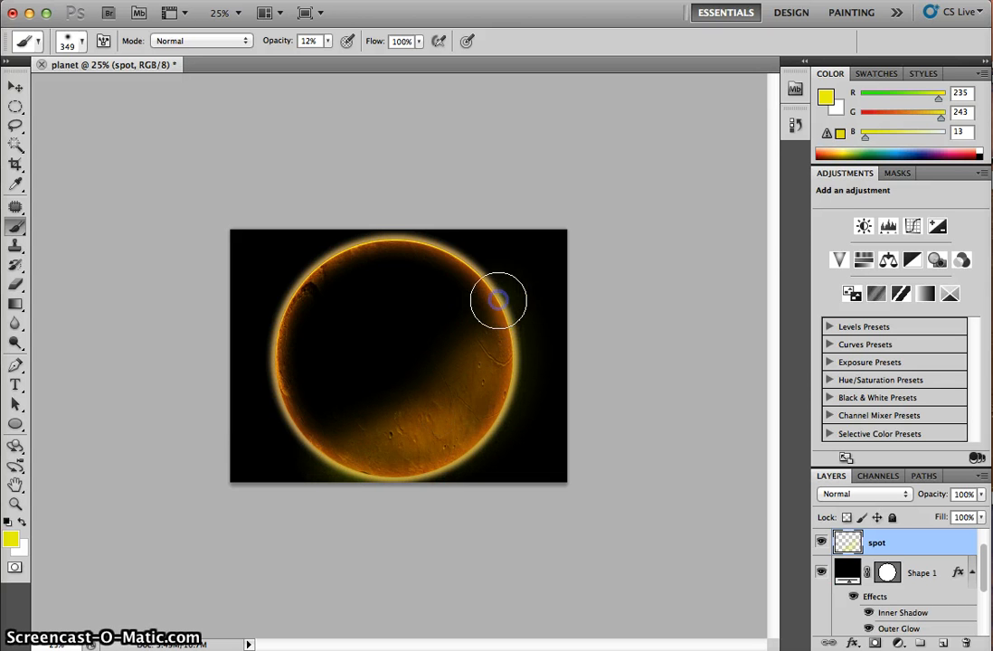
pyautogui.click(488, 319)
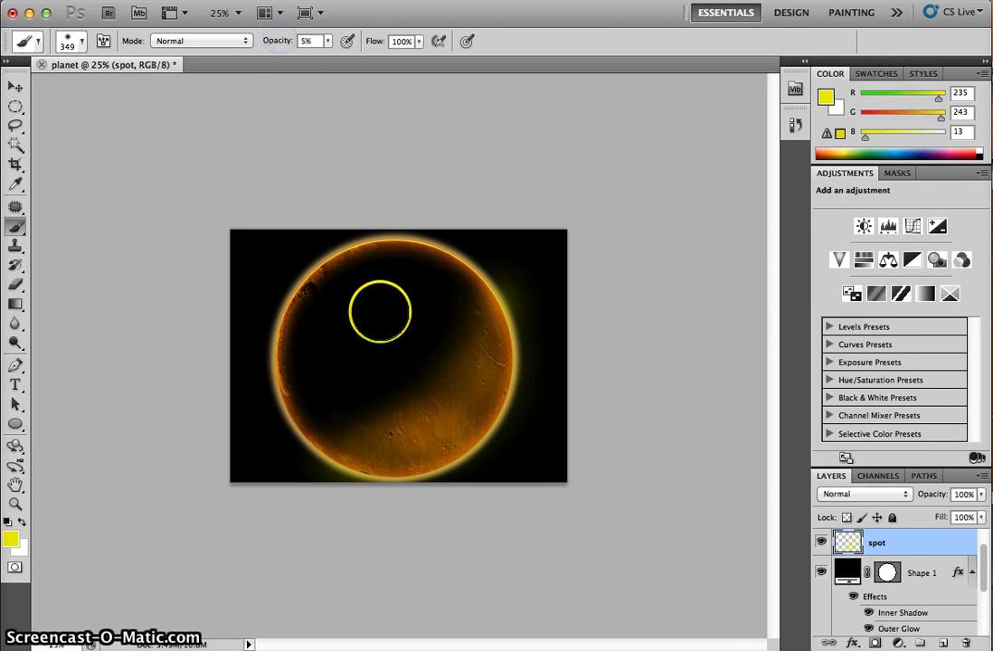
# Lower the brush opacity to 5% and paint faint yellow light across the planet's dark center and lower-left edge
pyautogui.moveTo(380, 312)
pyautogui.mouseDown()
pyautogui.moveTo(443, 362)
pyautogui.moveTo(380, 412)
pyautogui.moveTo(495, 318)
pyautogui.moveTo(359, 421)
pyautogui.mouseUp()
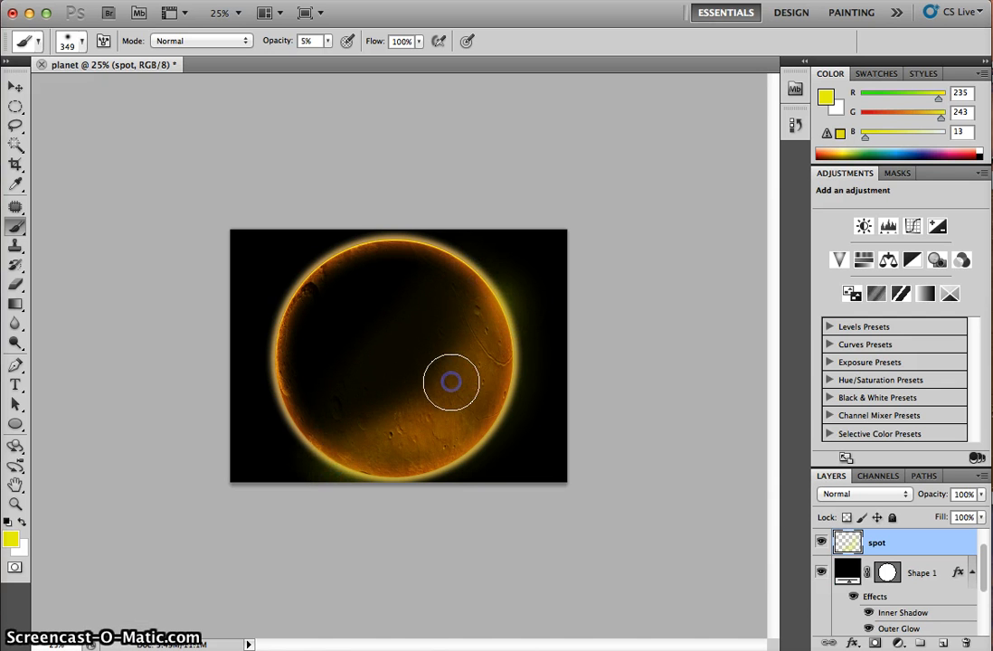
pyautogui.moveTo(324, 431)
pyautogui.mouseDown()
pyautogui.moveTo(287, 377)
pyautogui.moveTo(281, 346)
pyautogui.moveTo(355, 452)
pyautogui.mouseUp()
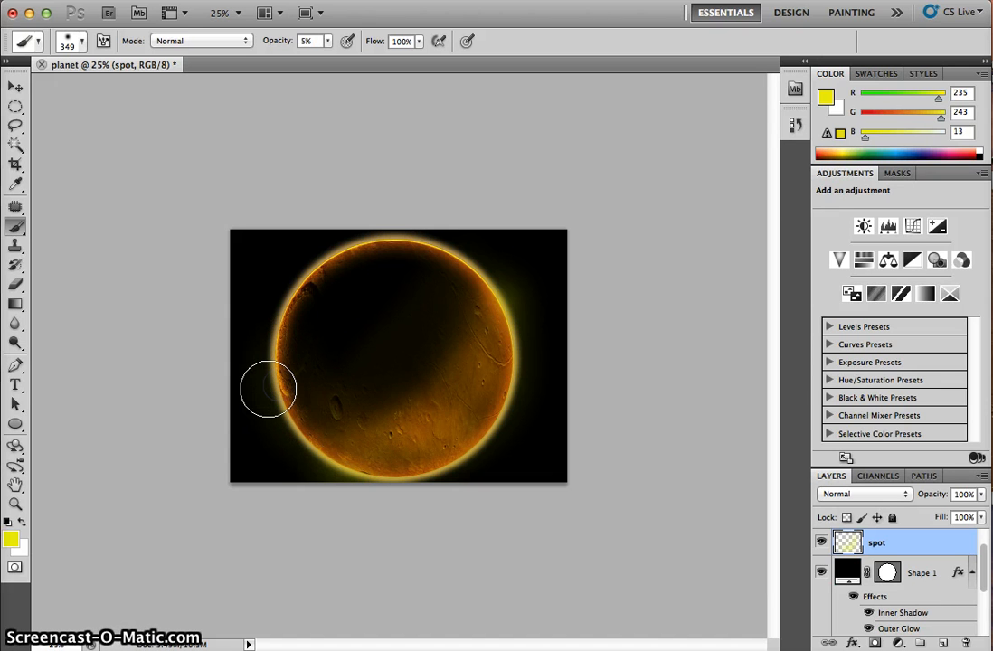
# Show the planet in full screen mode and examine the painted lighting up close
pyautogui.press('f')
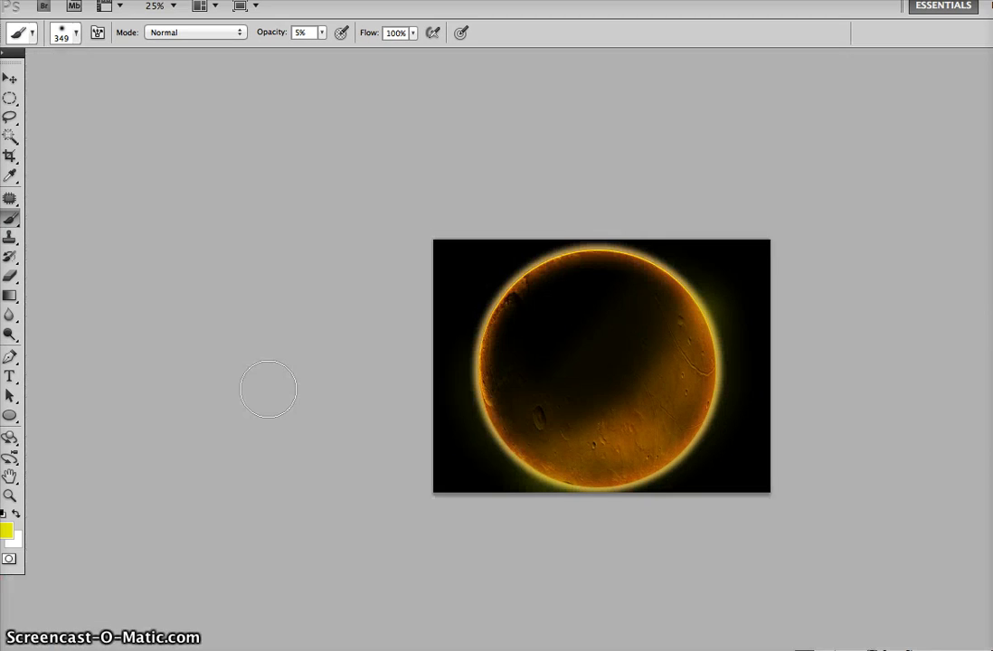
pyautogui.press('f')
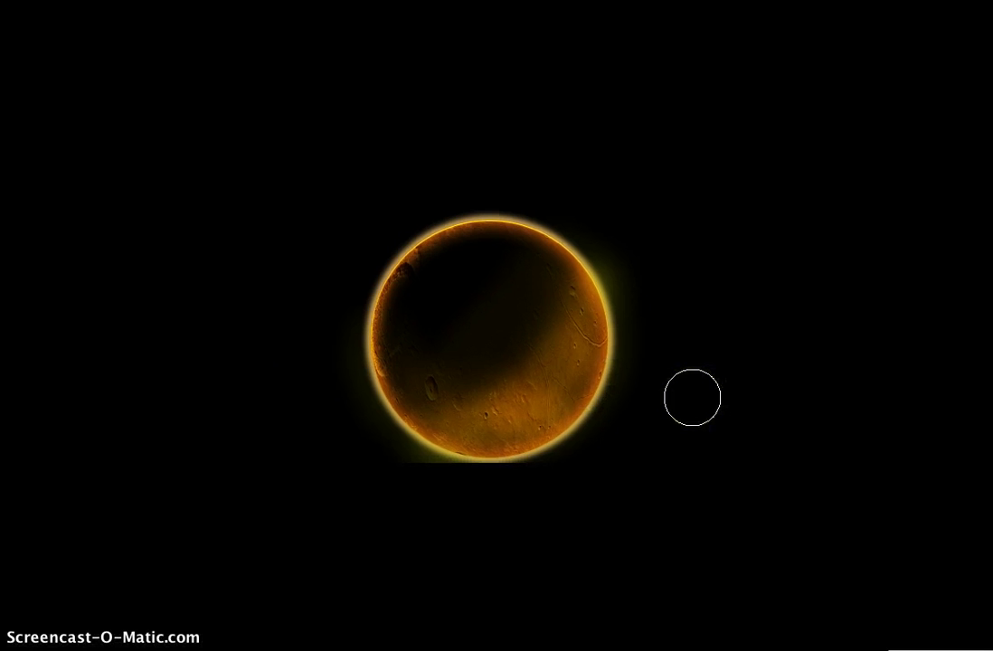
pyautogui.scroll(2, 693, 398)
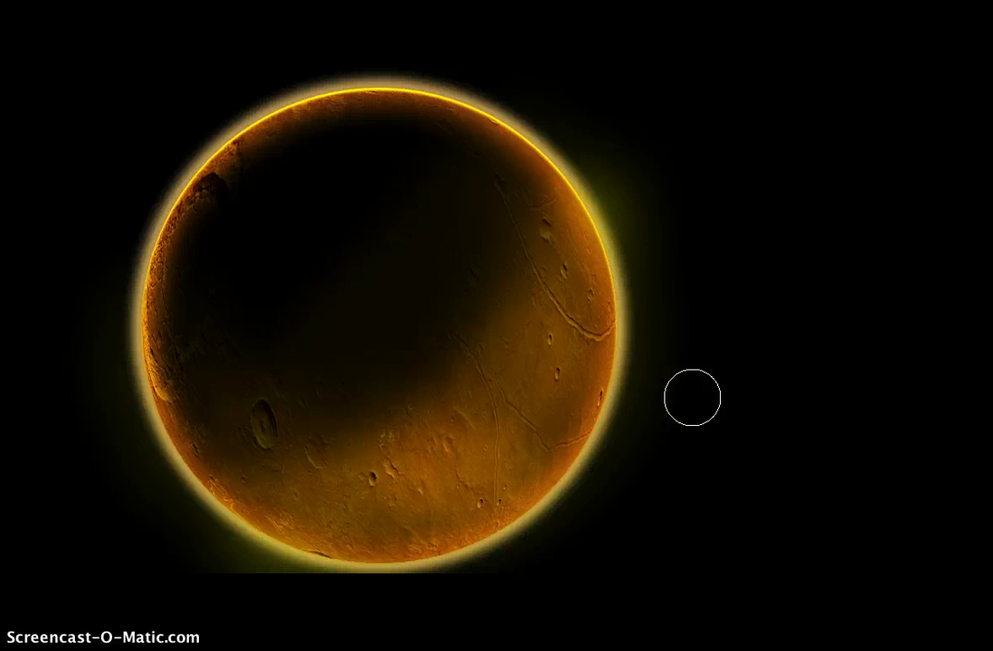
pyautogui.scroll(2, 693, 397)
pyautogui.scroll(-1, 692, 398)
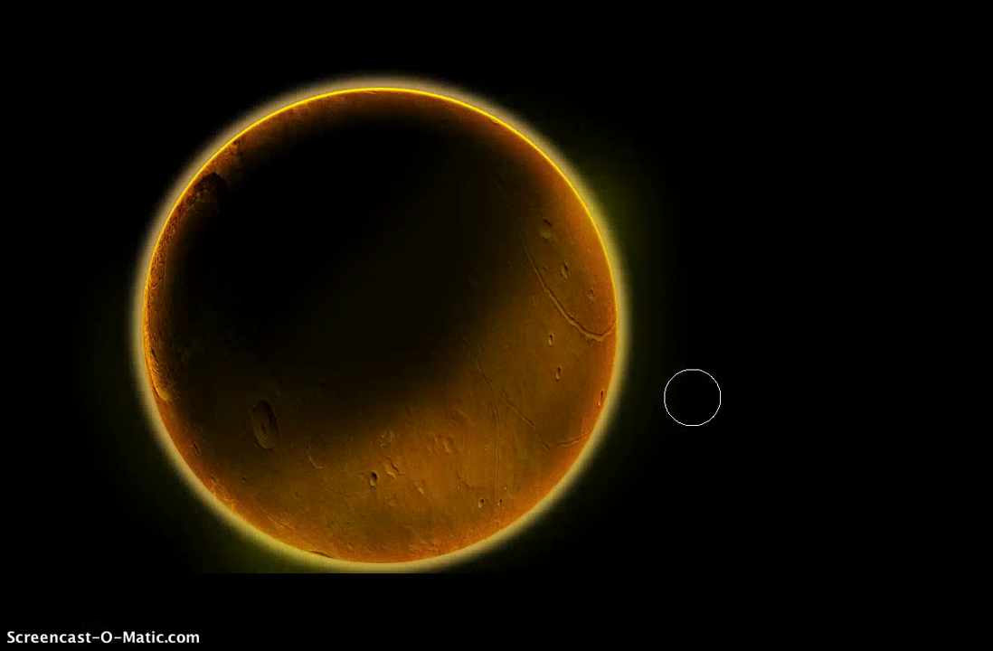